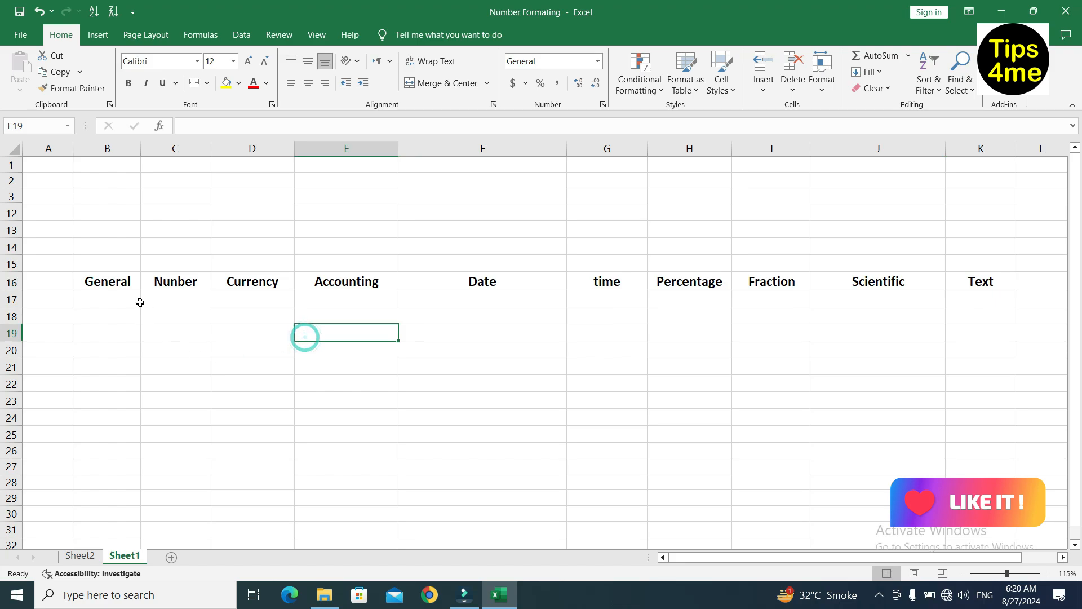
# - Review the number format headings in row 16, from General in column B through Text in column K
pyautogui.moveTo(108, 280); pyautogui.dragTo(957, 286)
pyautogui.click(954, 315)
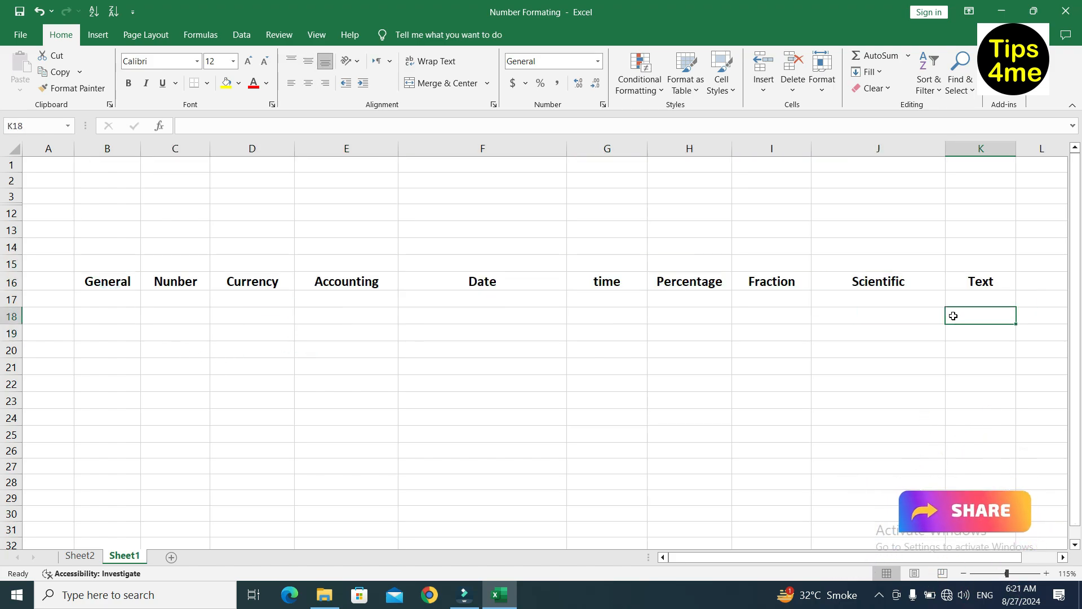
pyautogui.click(609, 337)
pyautogui.scroll(-1, 615, 340)
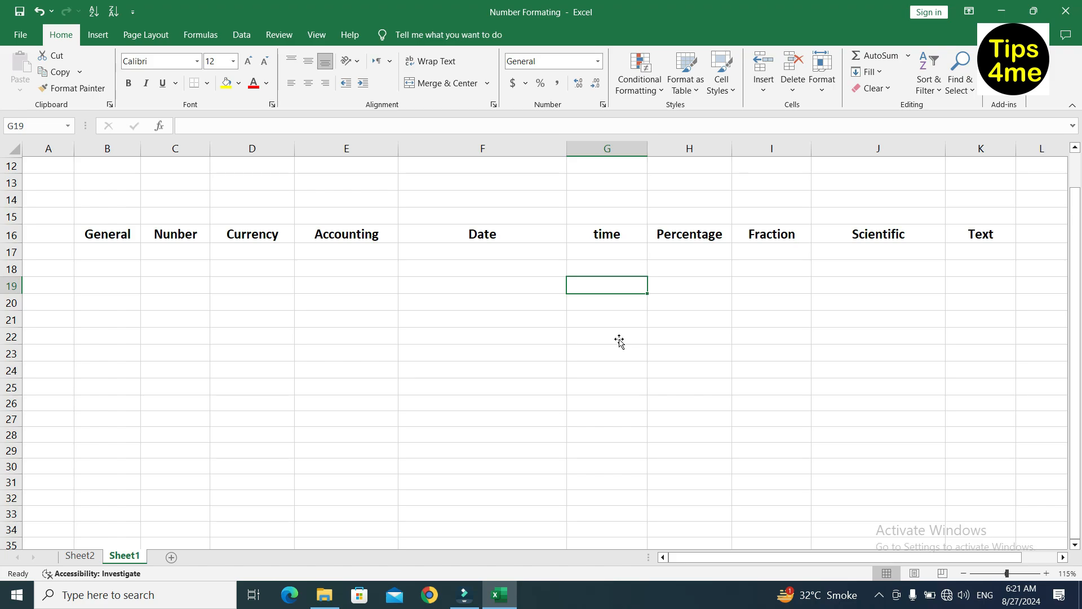
pyautogui.click(97, 237)
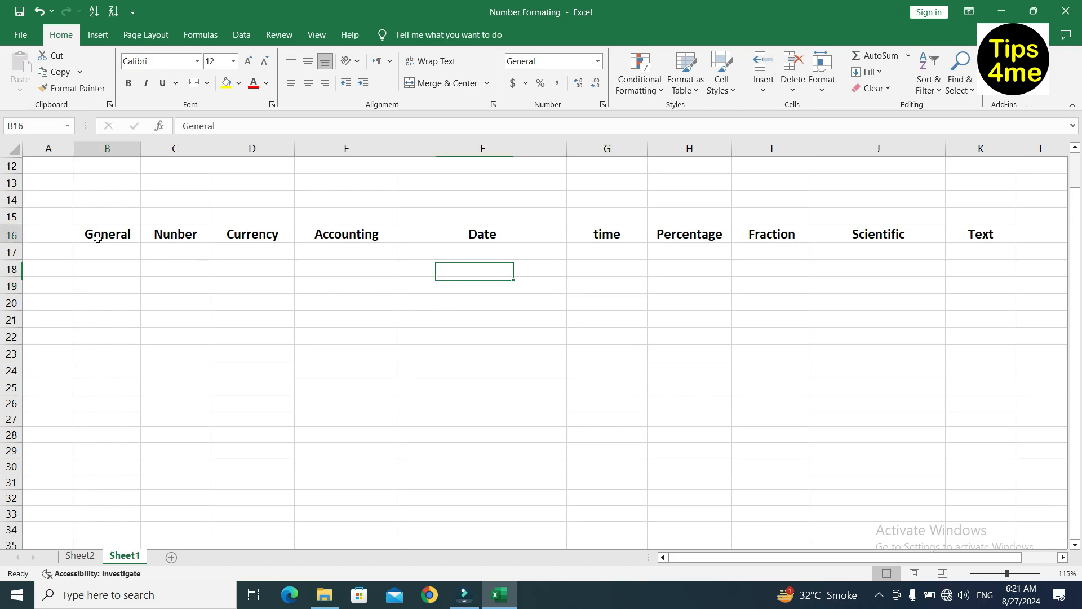
pyautogui.click(161, 238)
pyautogui.click(232, 237)
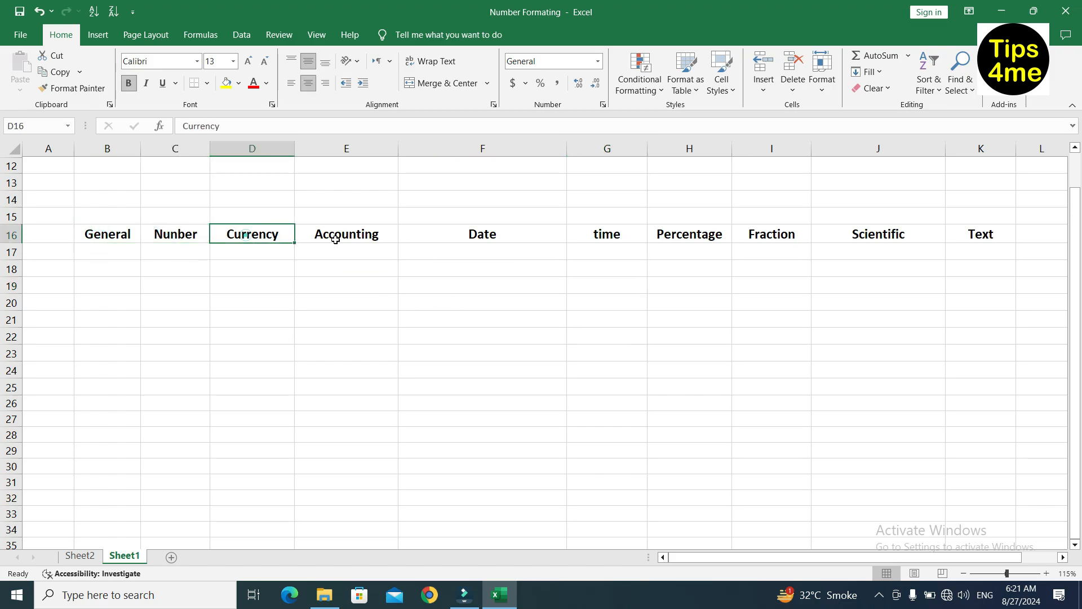
pyautogui.click(356, 239)
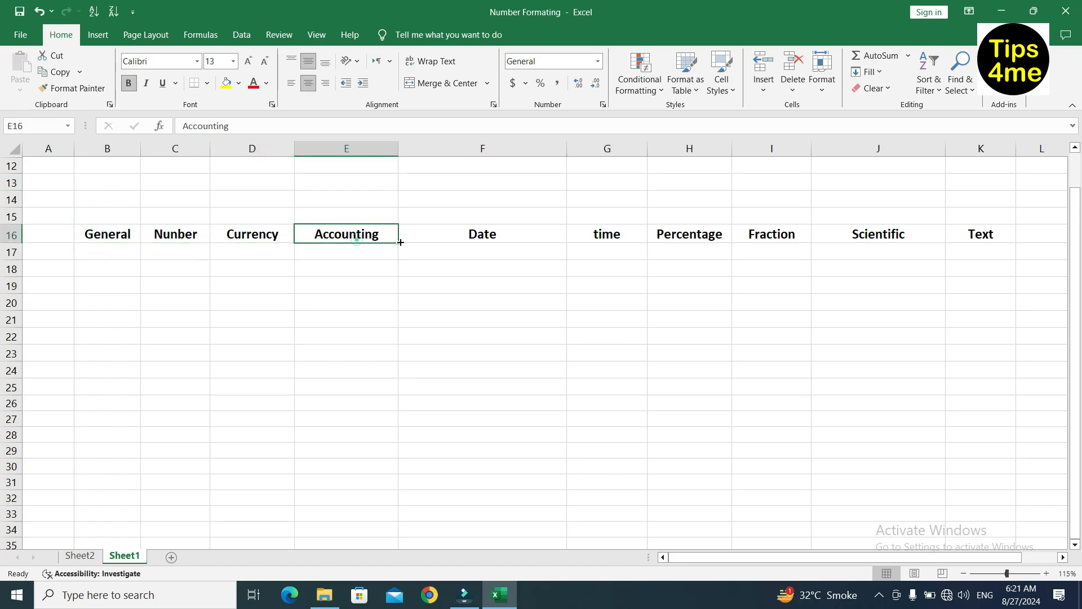
pyautogui.click(512, 232)
pyautogui.click(618, 234)
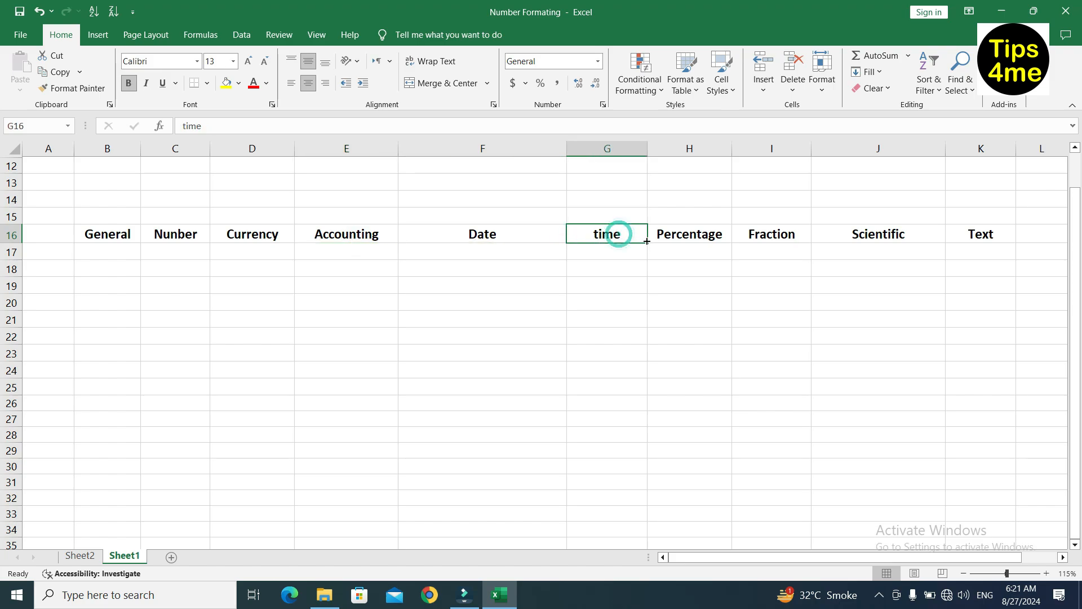
pyautogui.click(776, 237)
pyautogui.click(847, 239)
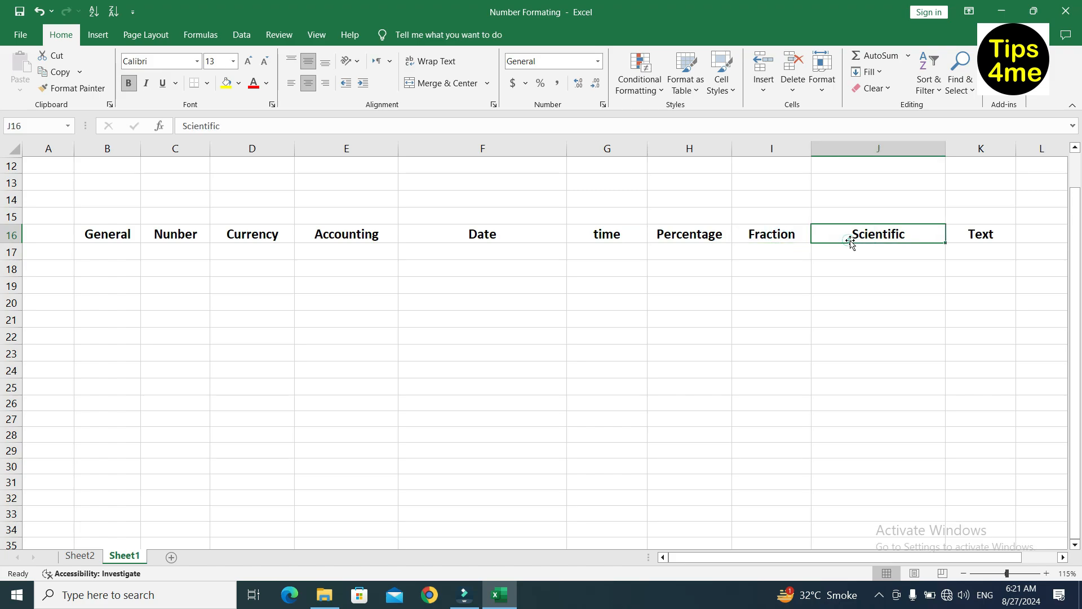
pyautogui.click(982, 236)
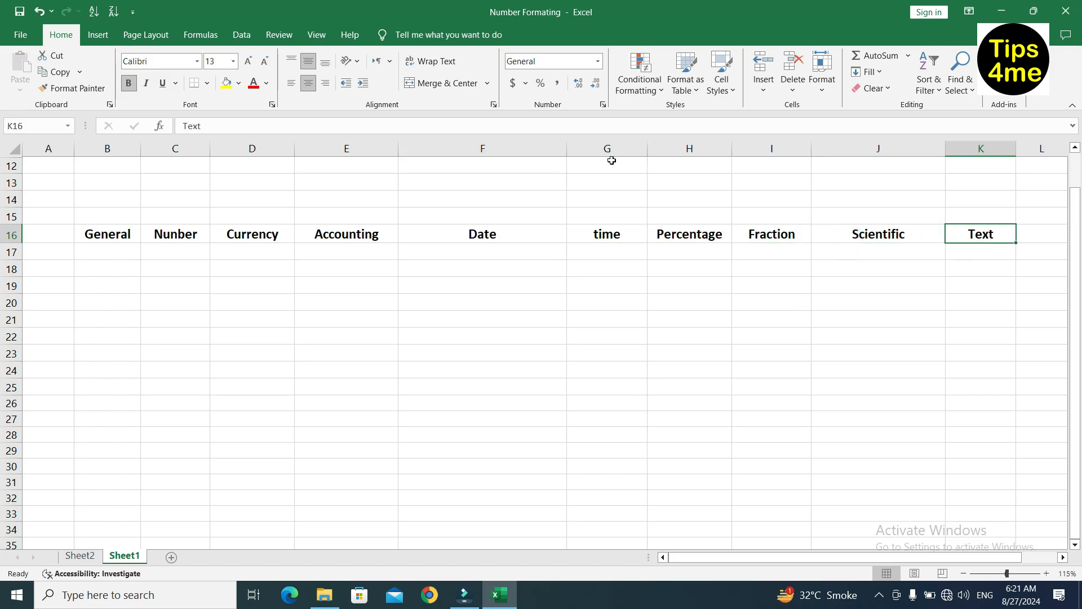
# - Examine the available number formats and the full list of Format Cells categories without applying any
pyautogui.click(598, 61)
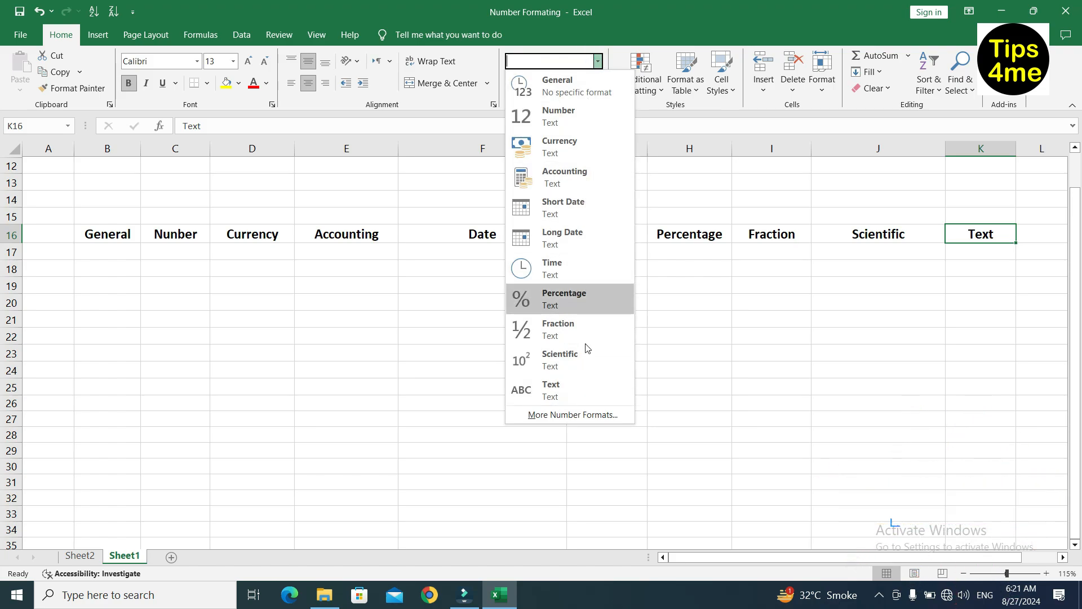
pyautogui.click(601, 417)
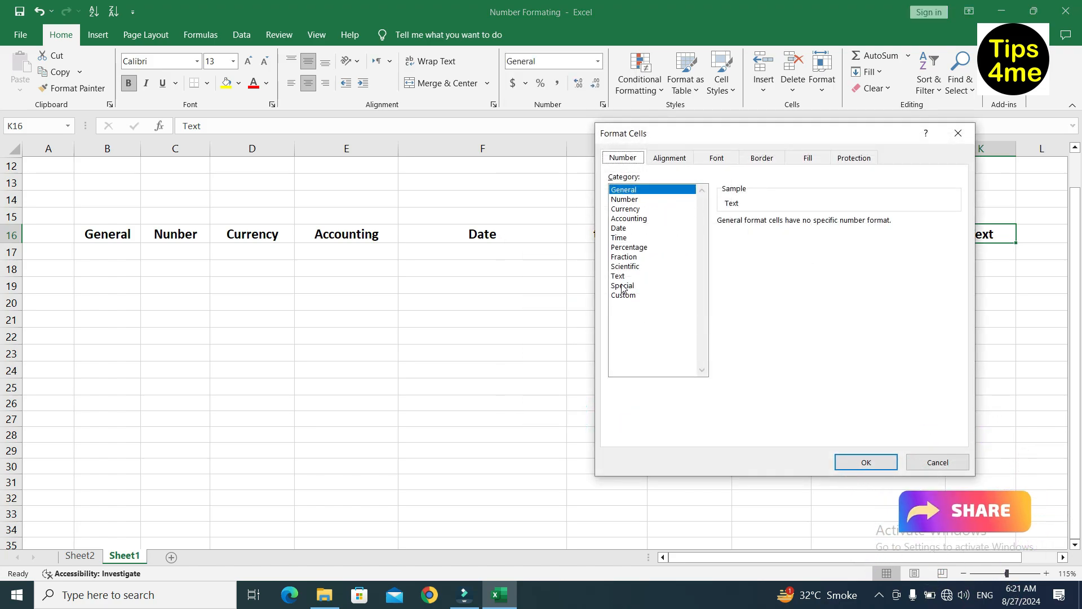
pyautogui.click(911, 458)
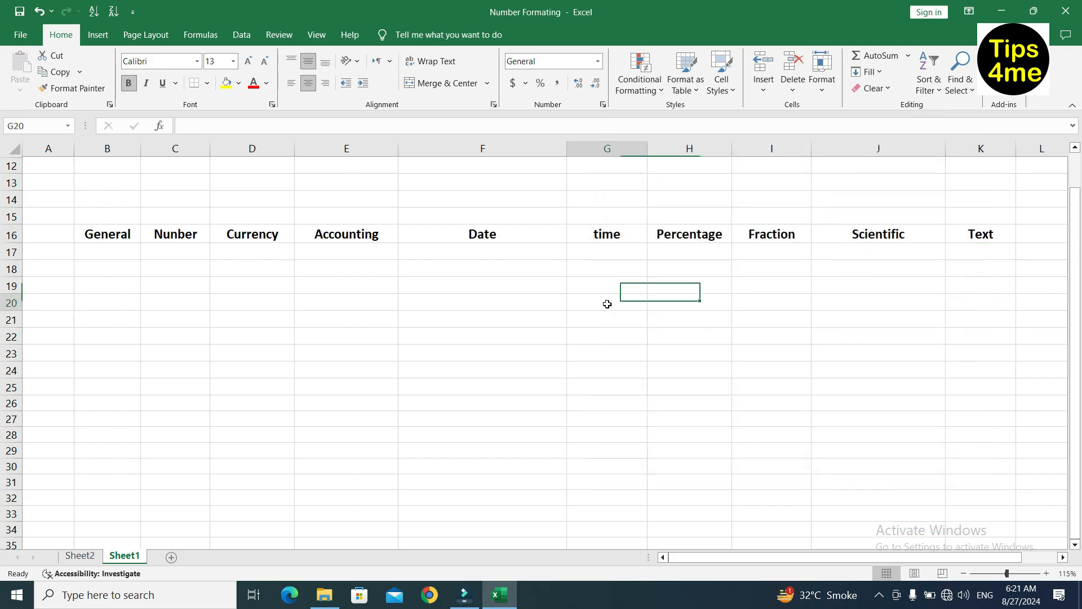
pyautogui.click(607, 304)
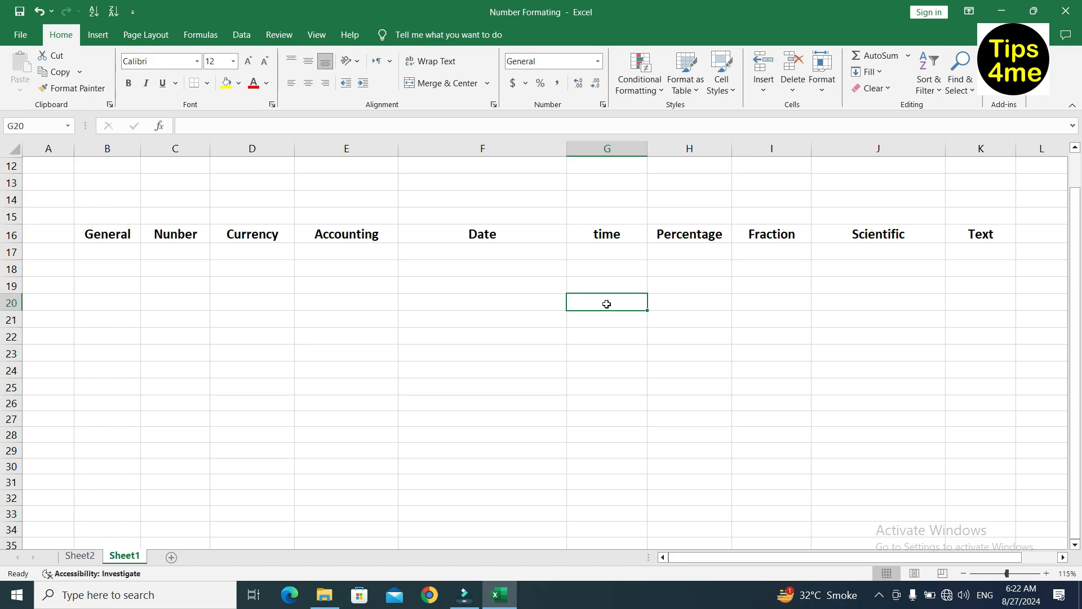
pyautogui.click(558, 302)
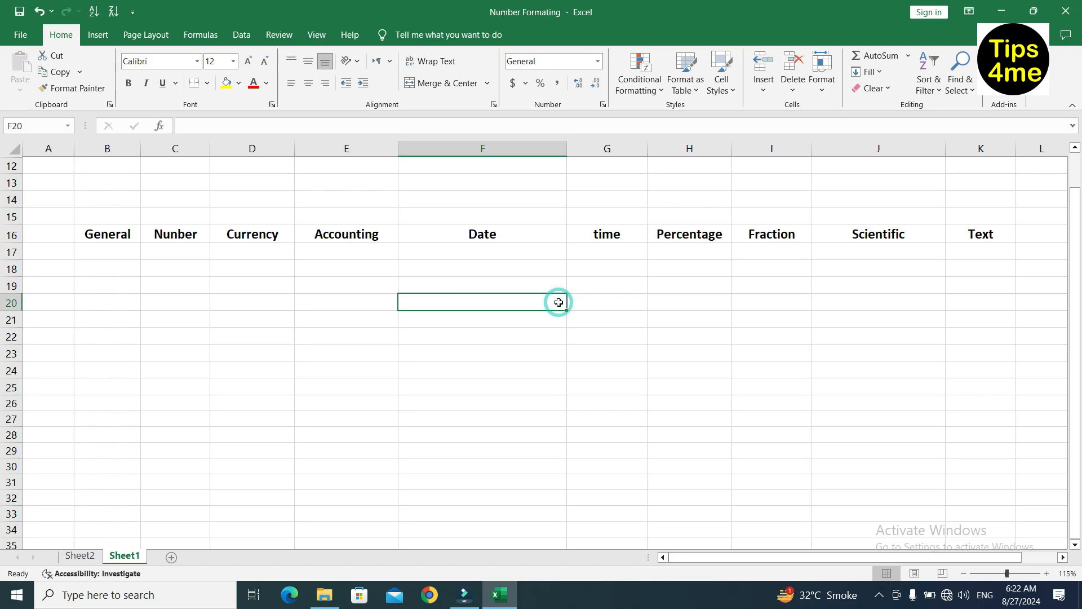
pyautogui.click(373, 300)
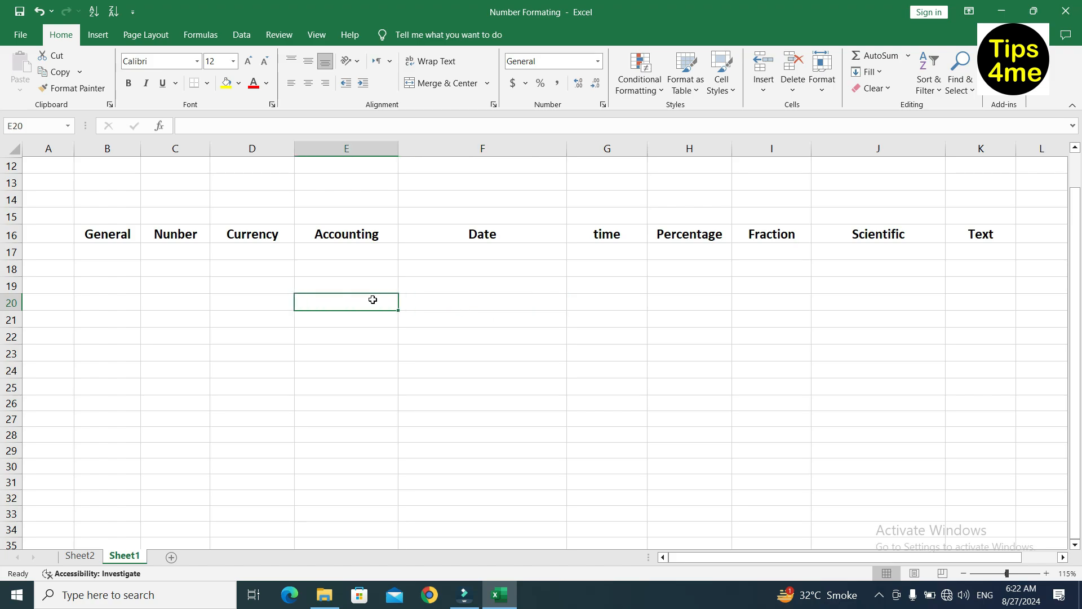
pyautogui.click(262, 301)
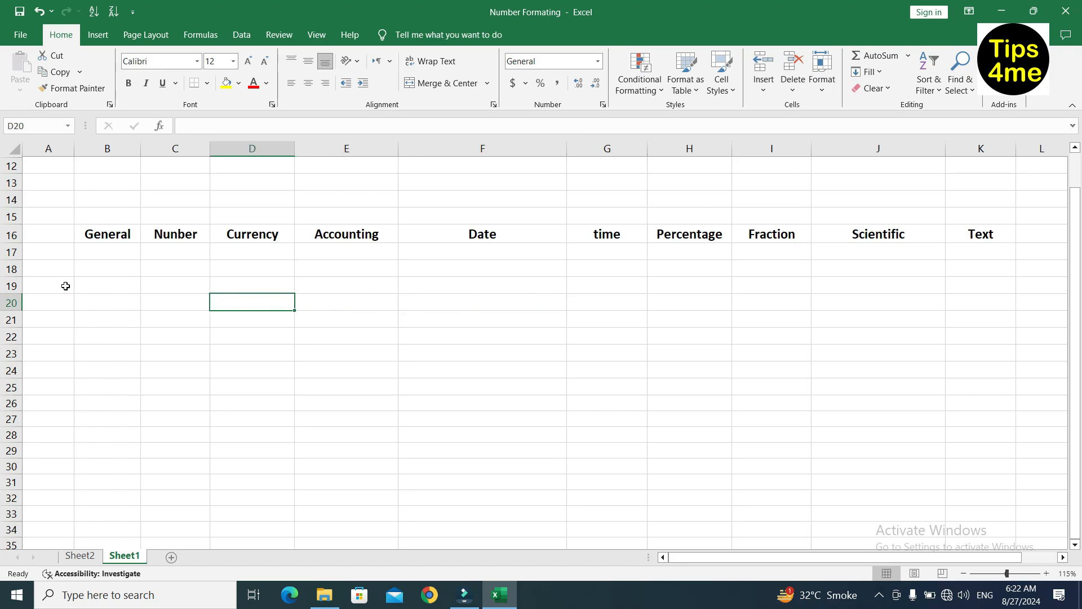
# - Inspect the number format choices for cell B17, under the General heading, without changing its format
pyautogui.click(110, 252)
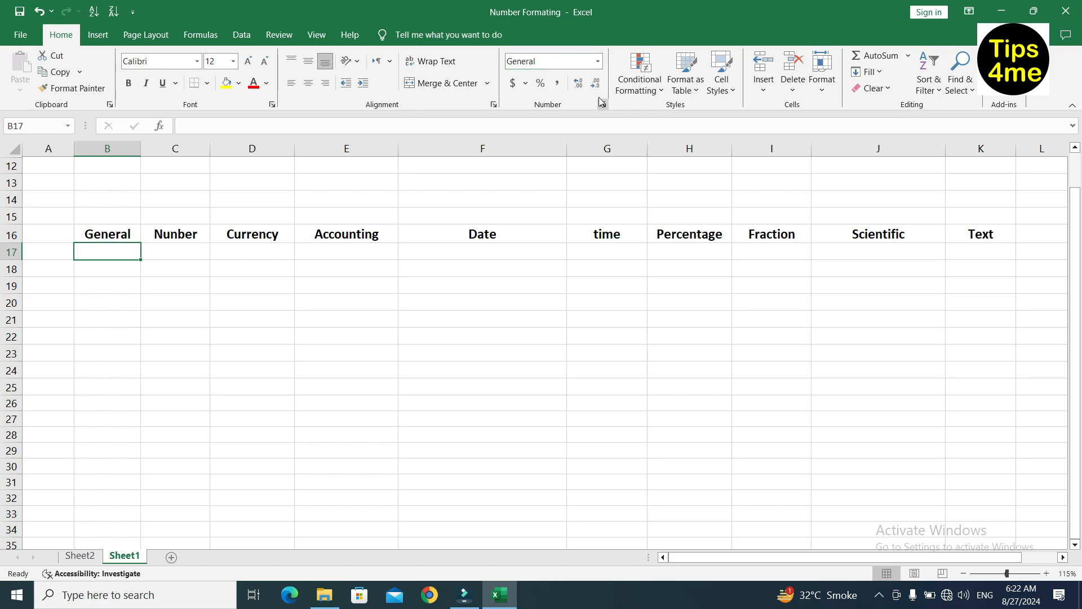
pyautogui.click(599, 61)
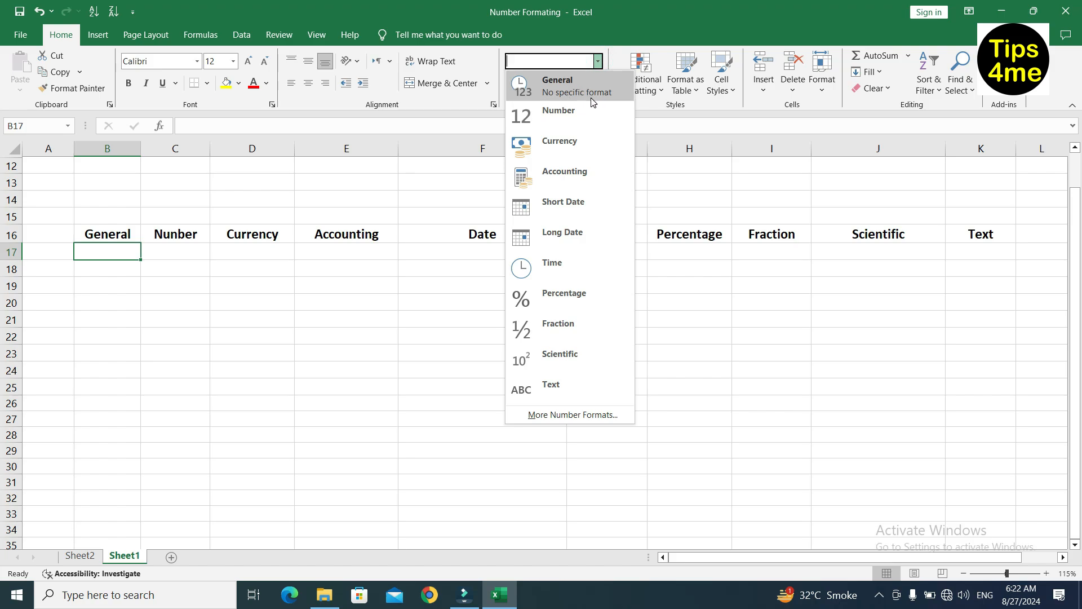
pyautogui.click(370, 336)
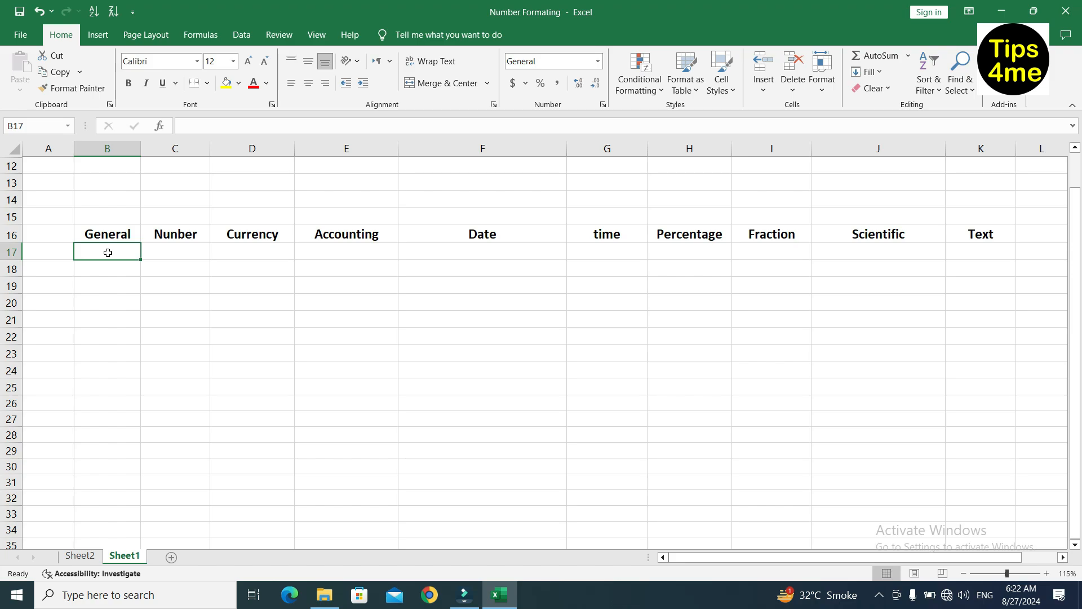
# - Fill B17:B21 under the General heading with data, 356, 737, 4524 and eextea
pyautogui.write('data')
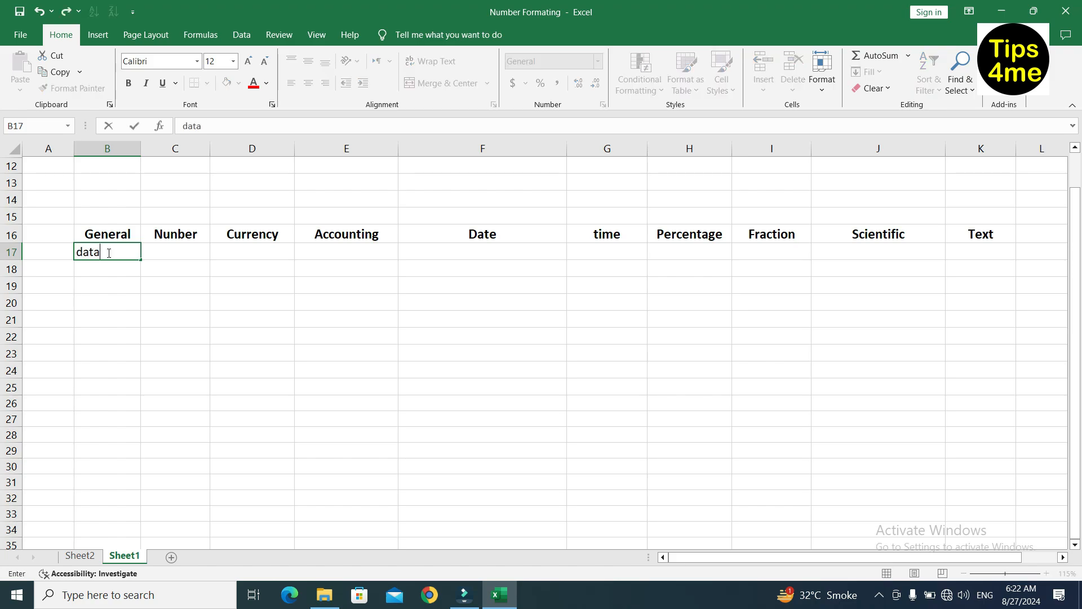
pyautogui.press('Return')
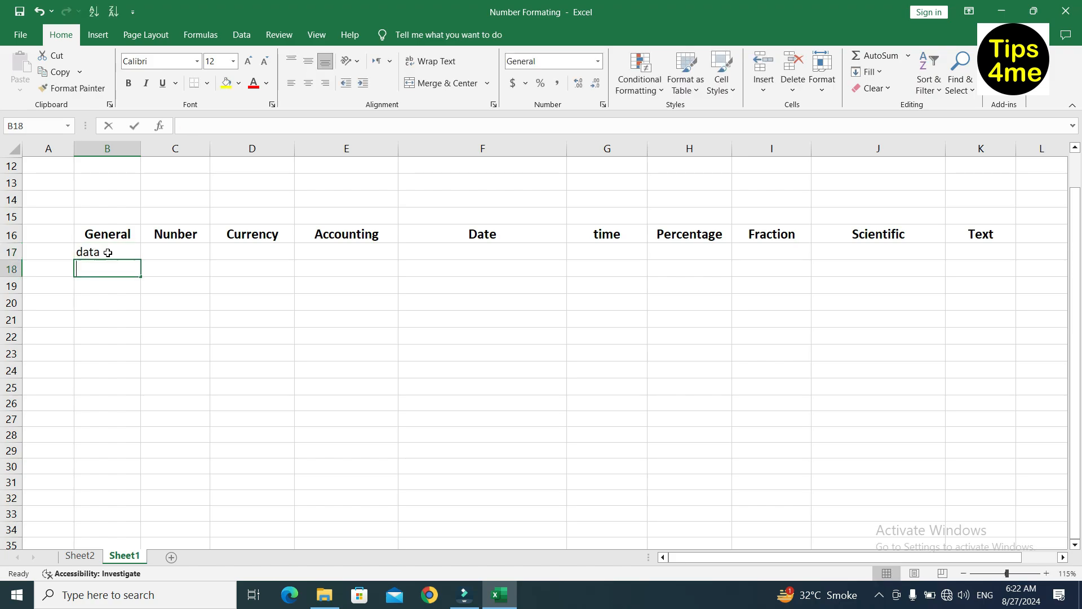
pyautogui.write('356')
pyautogui.press('Return')
pyautogui.write('737')
pyautogui.press('Return')
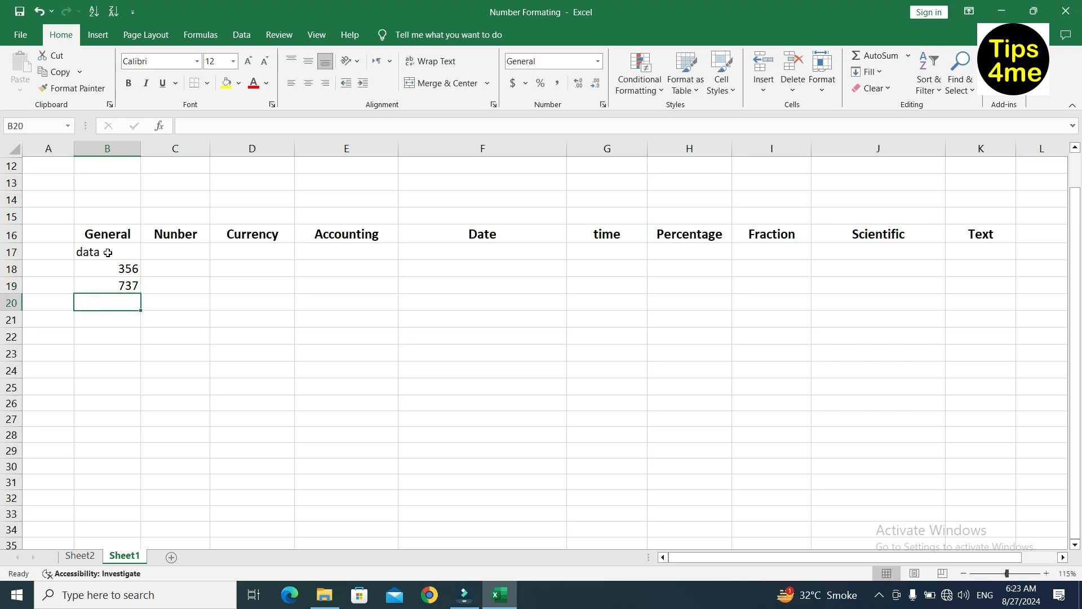
pyautogui.write('4524')
pyautogui.press('Return')
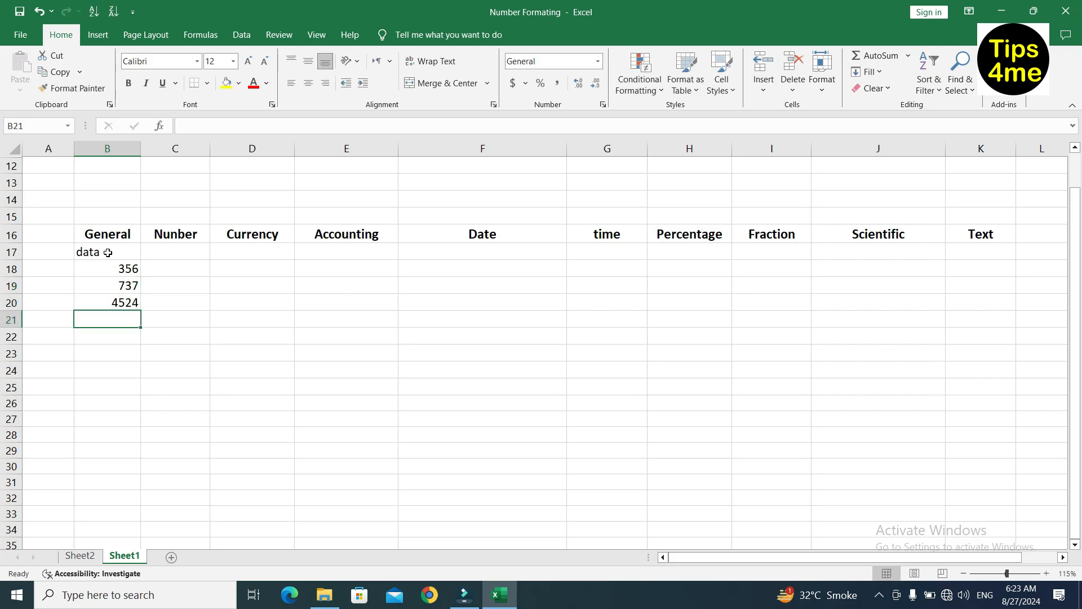
pyautogui.write('eextea')
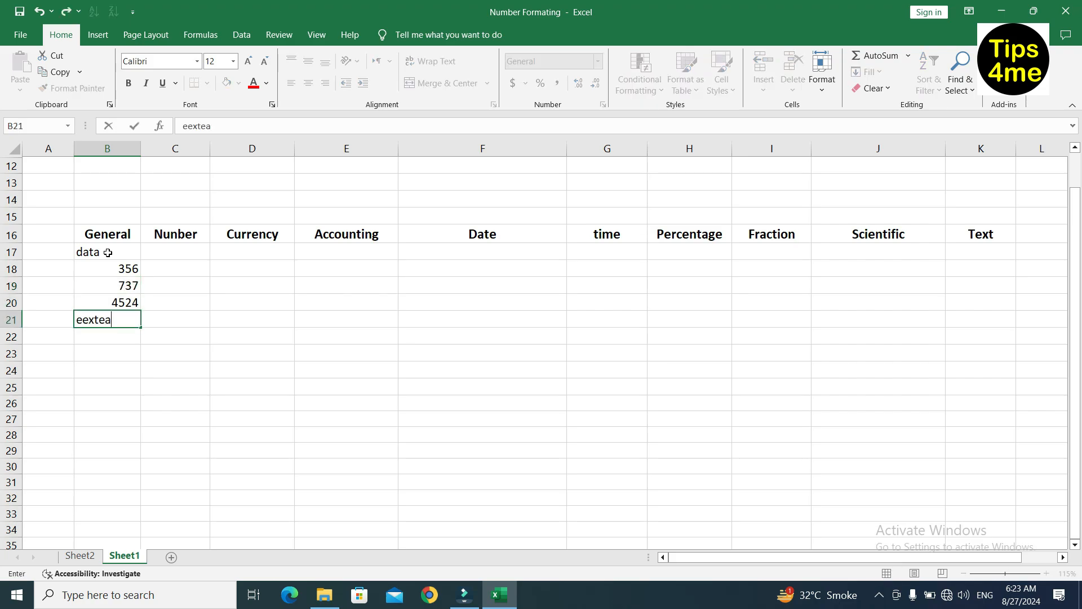
pyautogui.press('Return')
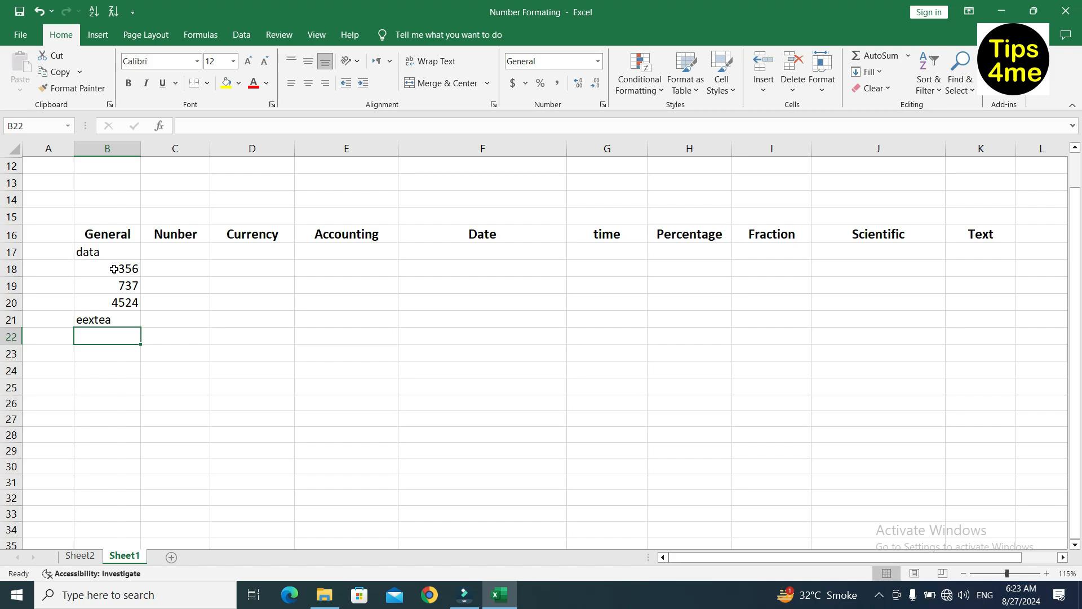
pyautogui.click(116, 301)
pyautogui.click(116, 284)
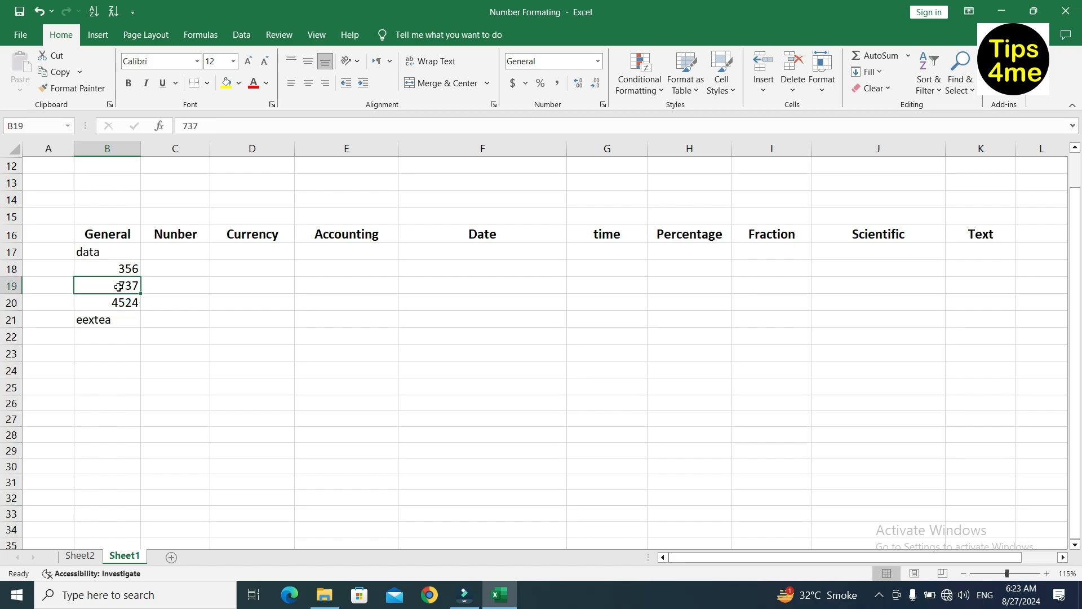
pyautogui.click(119, 269)
pyautogui.moveTo(107, 252); pyautogui.dragTo(110, 319)
pyautogui.click(114, 351)
# - Fill C17:C21 under the Nunber heading with 2435, 3245, 34246, 4356 and 24646
pyautogui.click(179, 252)
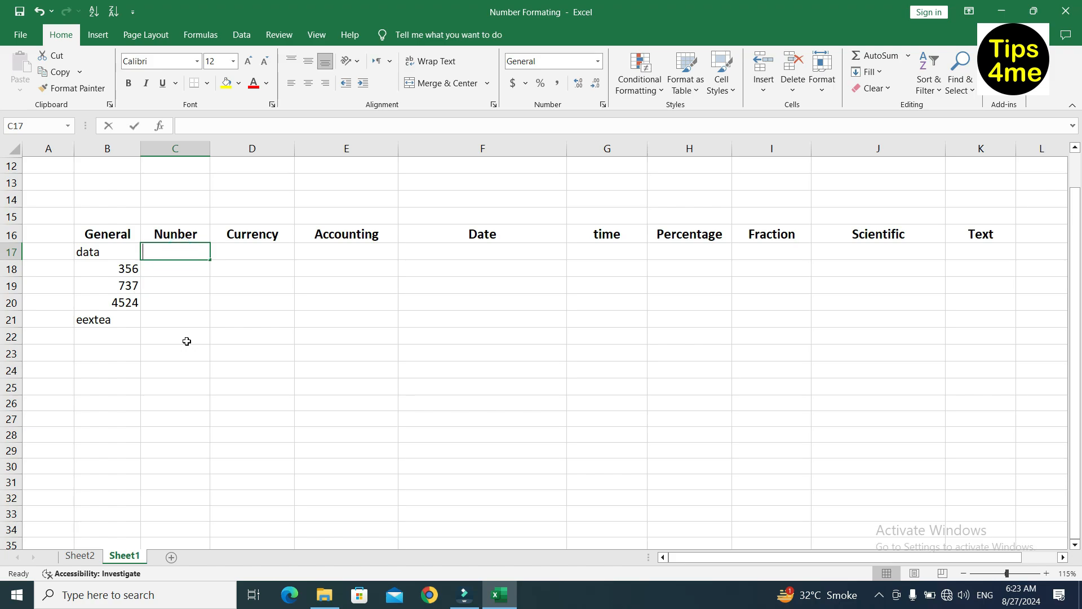
pyautogui.write('2435')
pyautogui.press('Return')
pyautogui.write('3245')
pyautogui.press('Return')
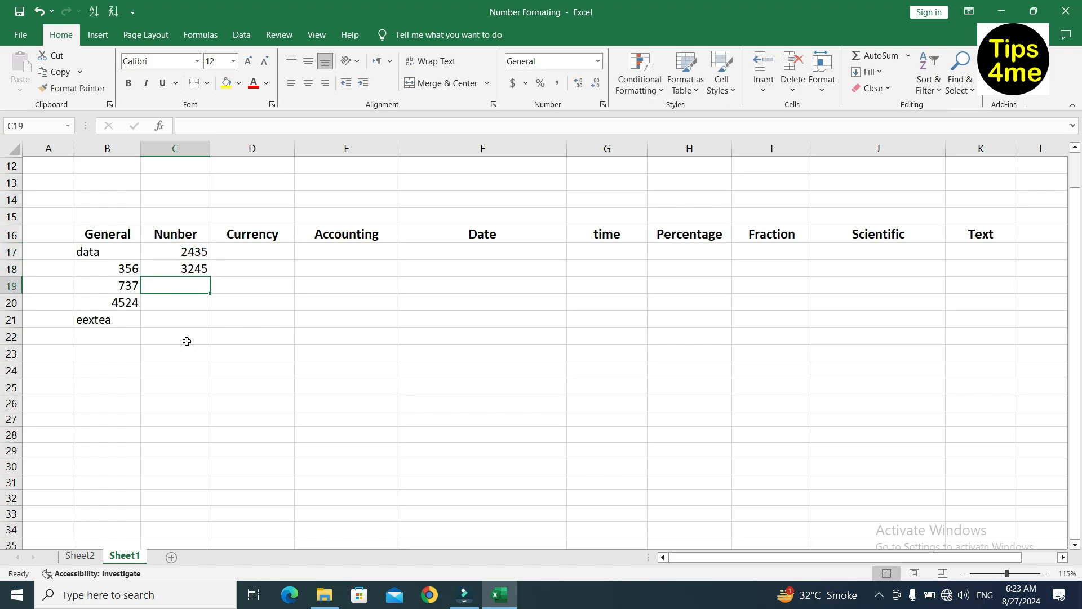
pyautogui.write('34246')
pyautogui.press('Return')
pyautogui.write('4356')
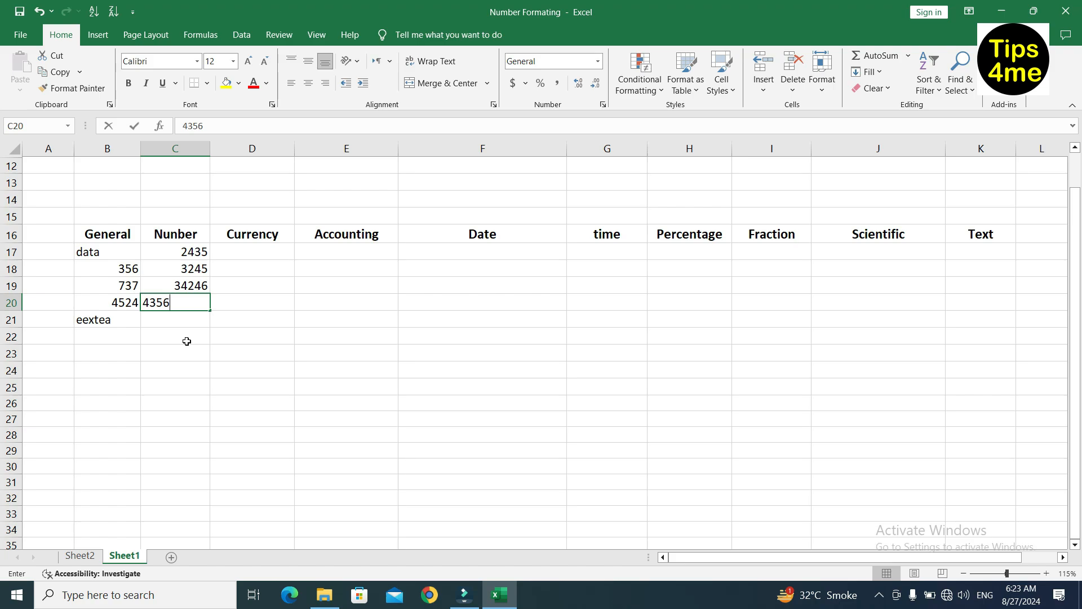
pyautogui.press('Return')
pyautogui.write('24646')
pyautogui.press('Return')
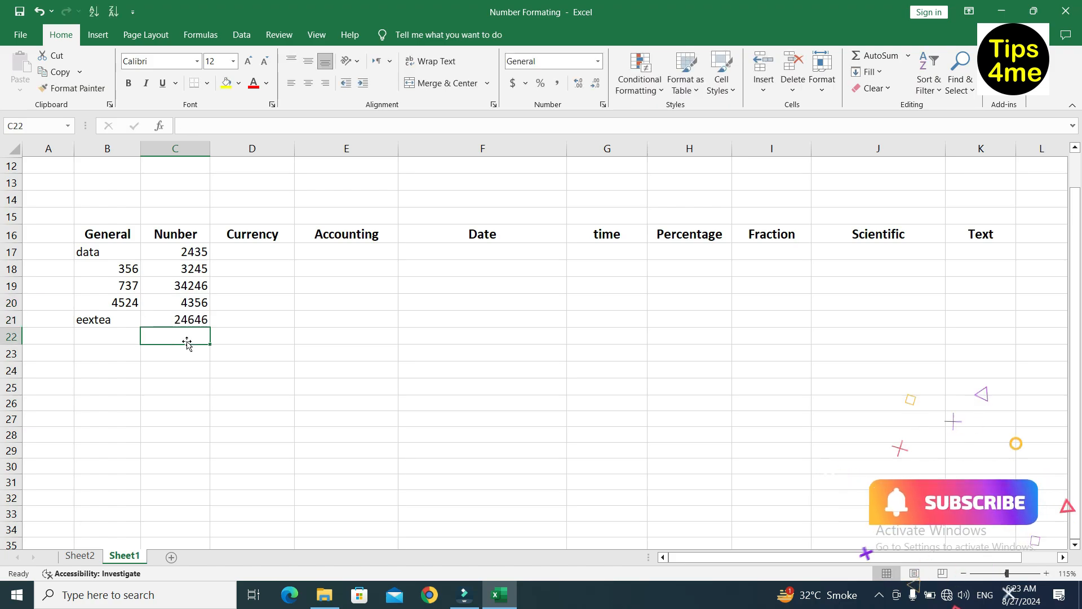
# - Choose the Number category in the Format Cells options for the values in C17:C21
pyautogui.press('Up')
pyautogui.hotkey('shift', 'Up')
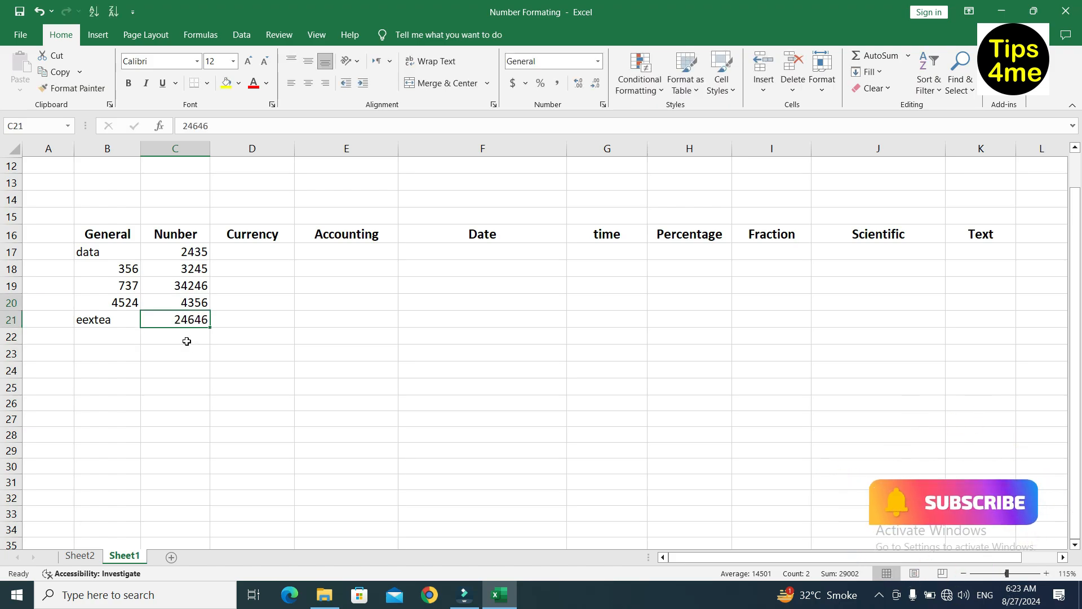
pyautogui.hotkey('shift', 'Up')
pyautogui.hotkey('shift', 'Up')
pyautogui.hotkey('shift', 'Up')
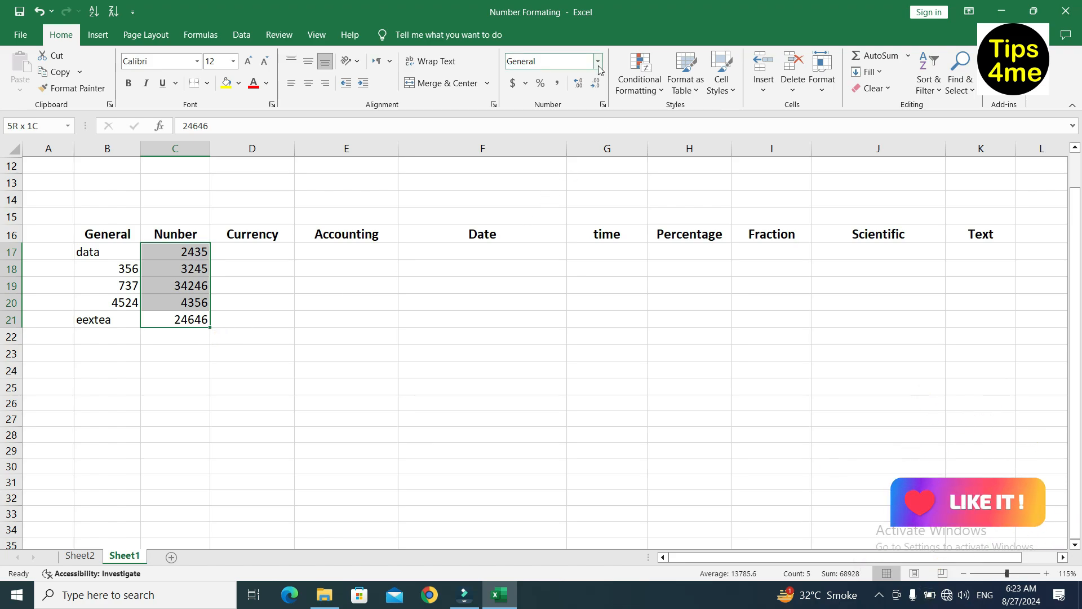
pyautogui.rightClick(179, 252)
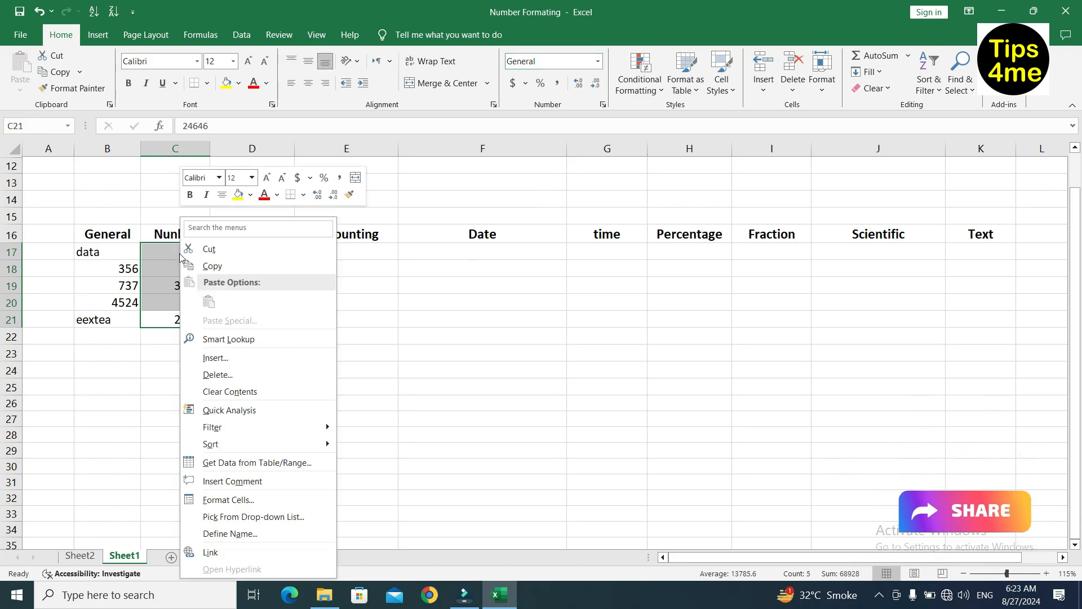
pyautogui.click(243, 501)
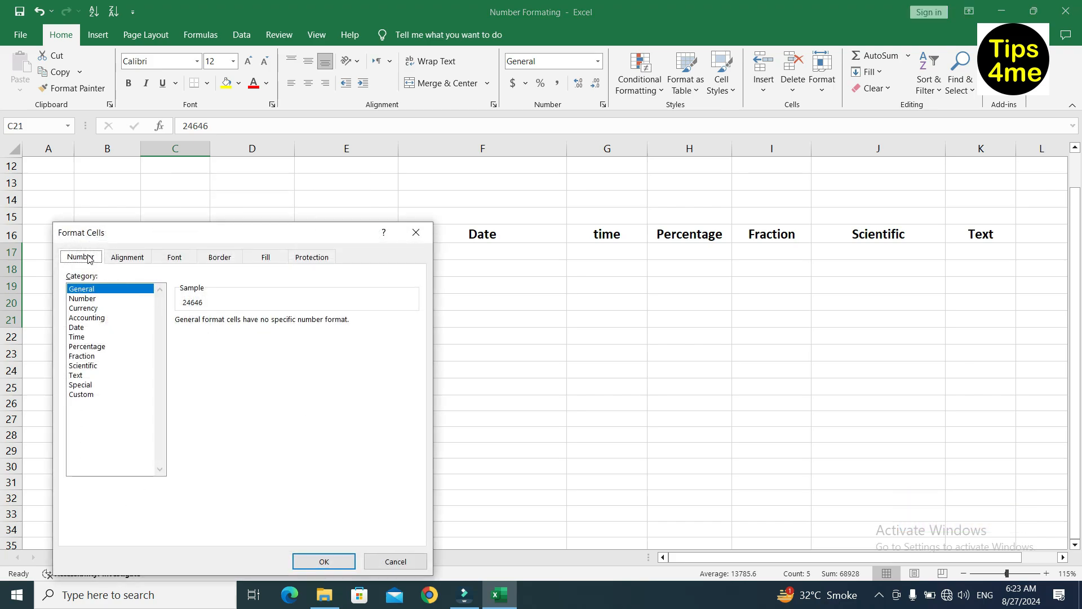
pyautogui.click(87, 258)
pyautogui.moveTo(187, 235); pyautogui.dragTo(659, 123)
pyautogui.click(559, 186)
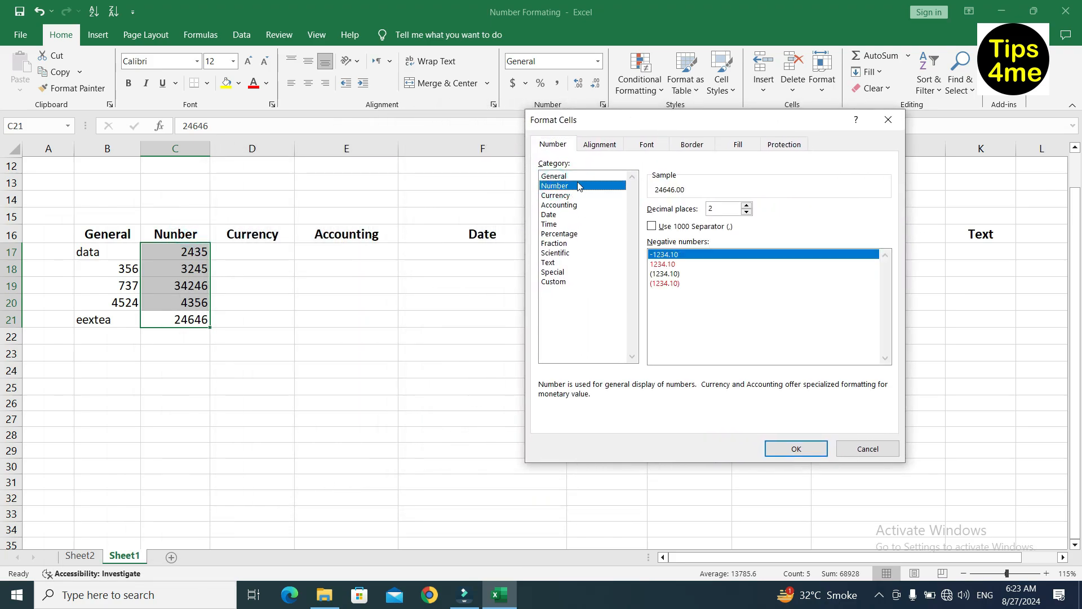
pyautogui.moveTo(640, 118); pyautogui.dragTo(587, 160)
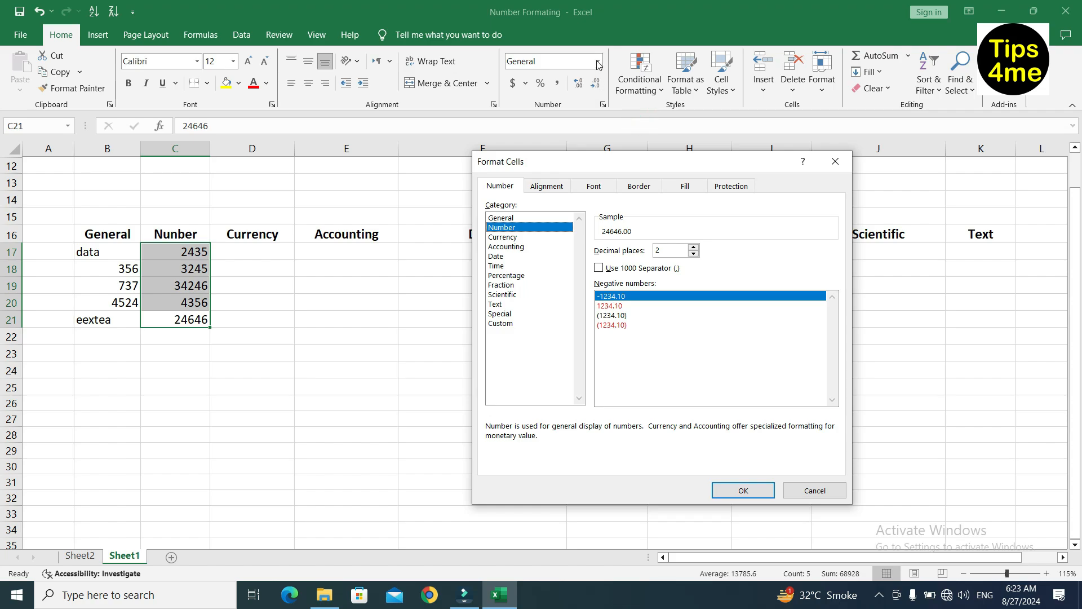
pyautogui.click(599, 62)
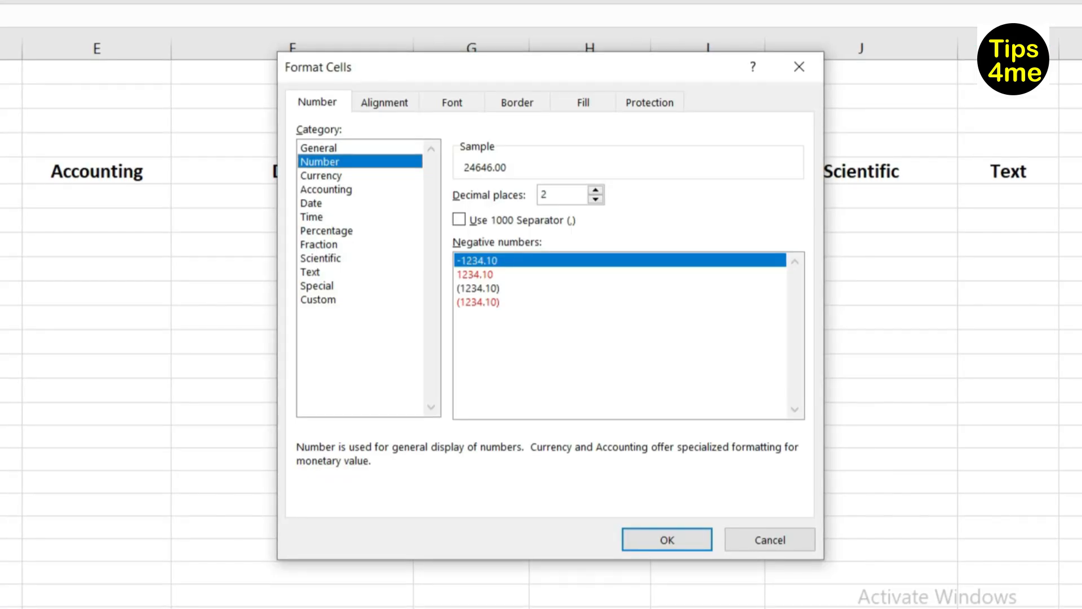
pyautogui.click(351, 160)
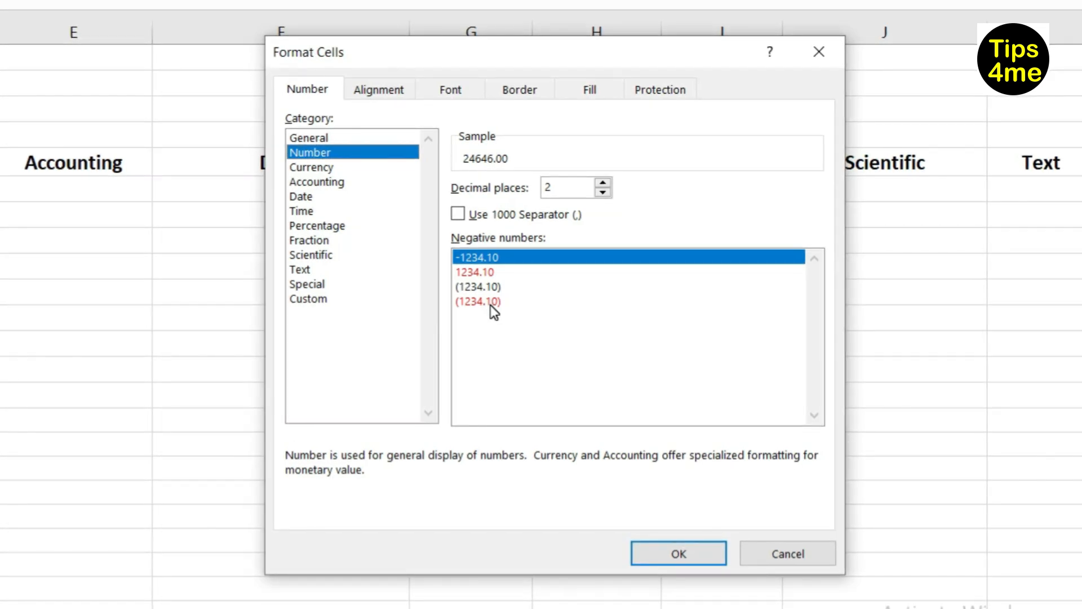
# - Try the negative number styles, settle on -1234.10, enable the 1000 separator and apply the Number format to C17:C21
pyautogui.click(489, 271)
pyautogui.click(485, 285)
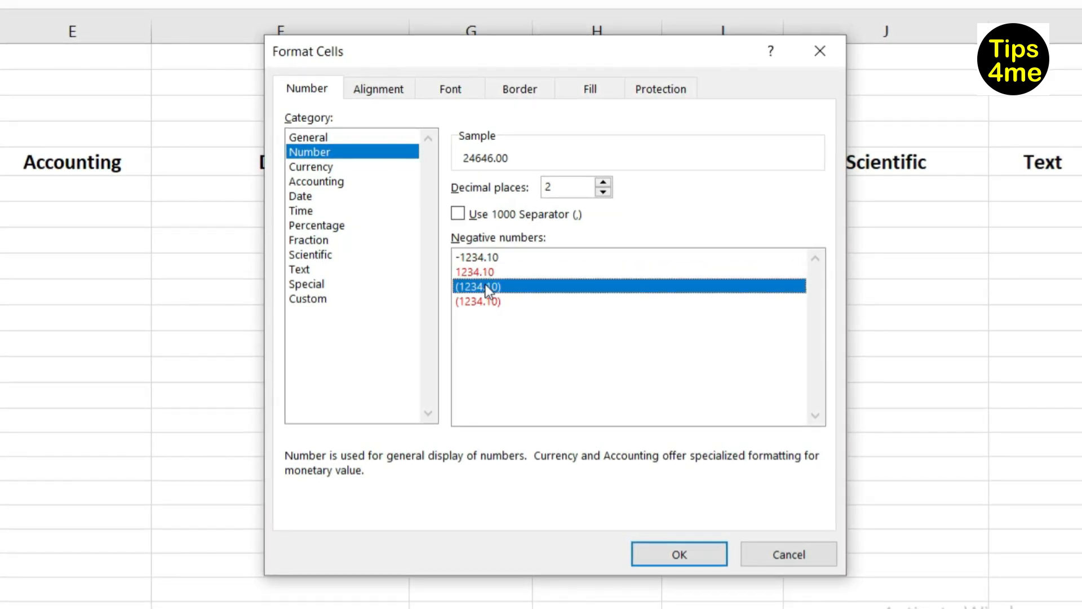
pyautogui.click(480, 301)
pyautogui.click(481, 257)
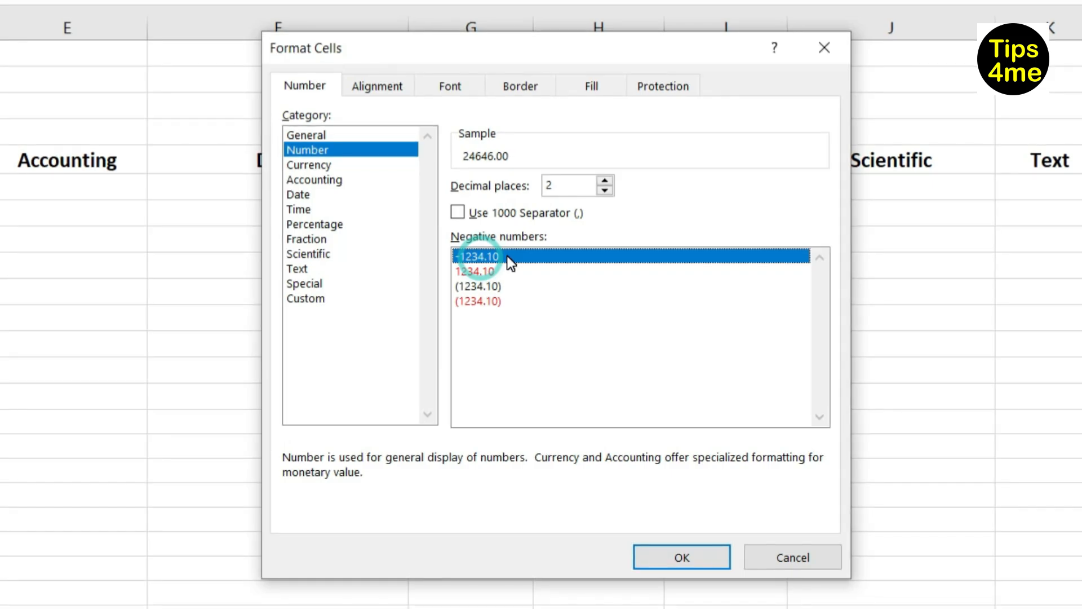
pyautogui.click(460, 213)
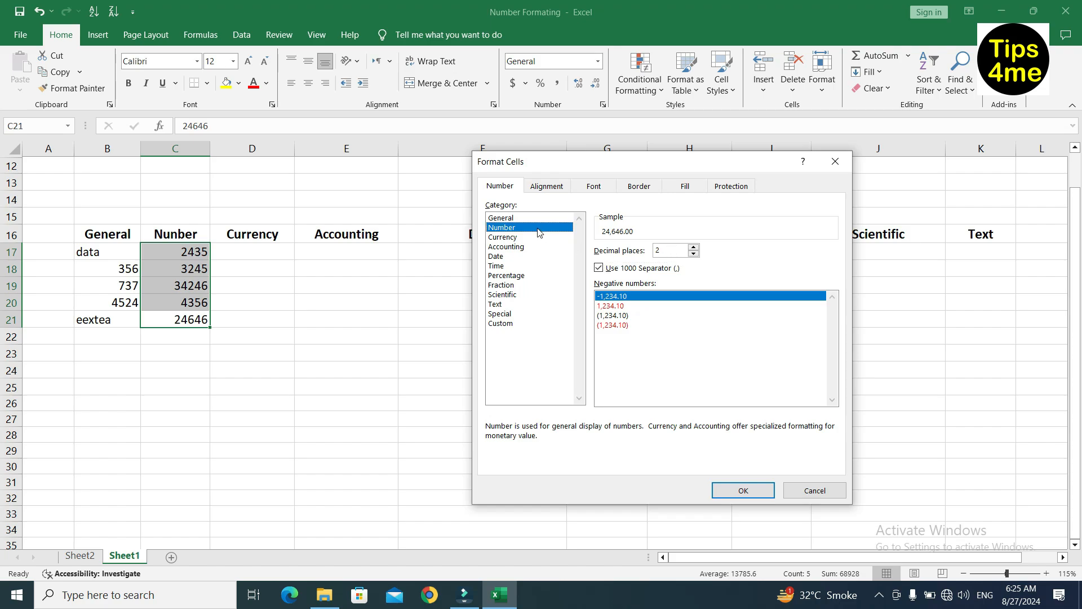
pyautogui.click(742, 491)
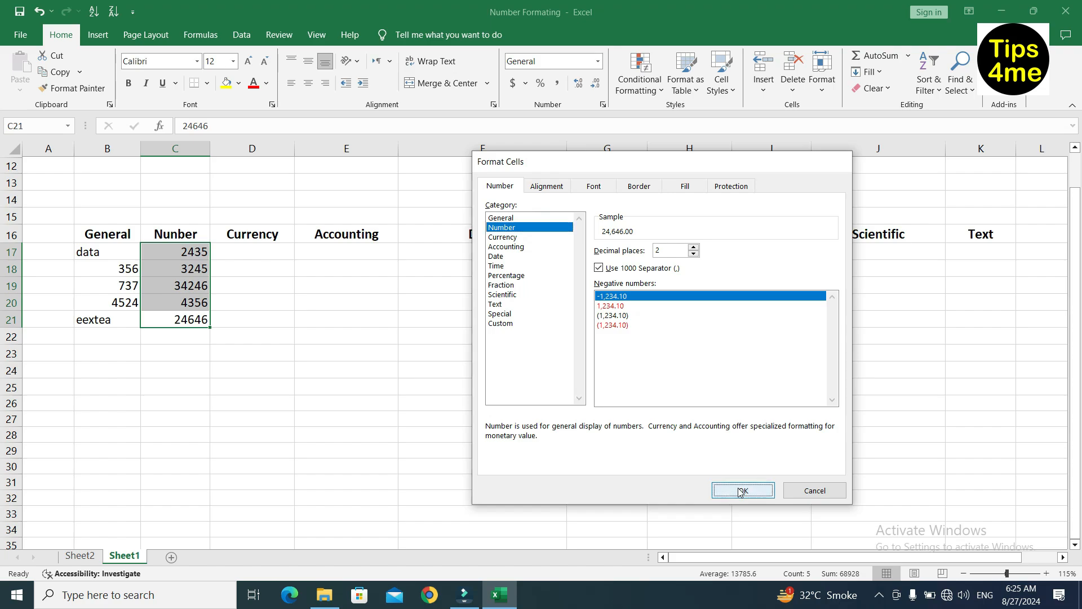
pyautogui.click(303, 337)
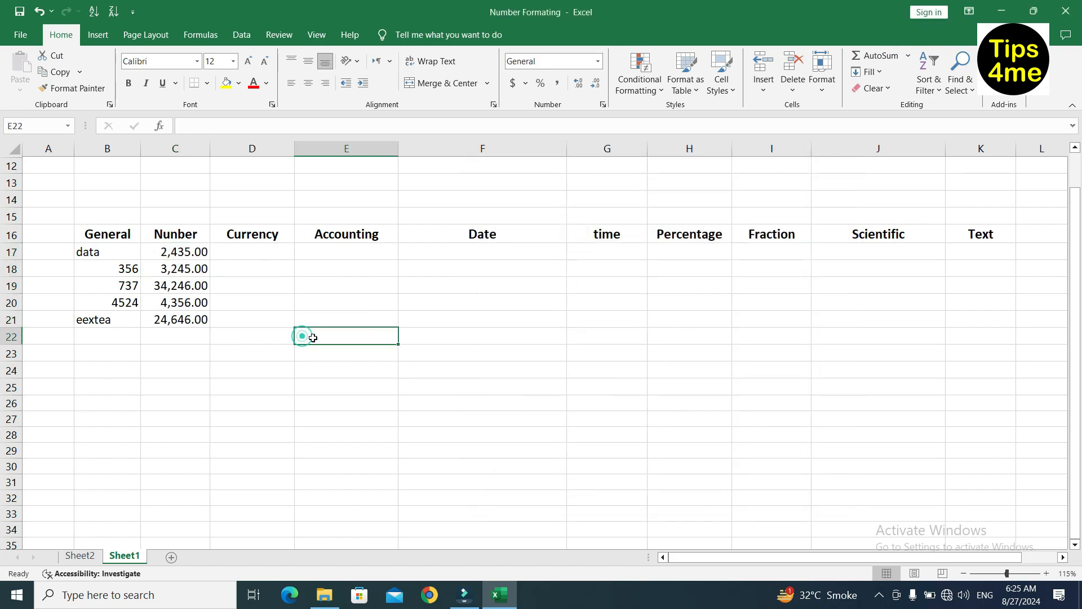
# - Examine the formatted values in C17:C21 one by one, comparing each cell's display with its stored number
pyautogui.click(189, 252)
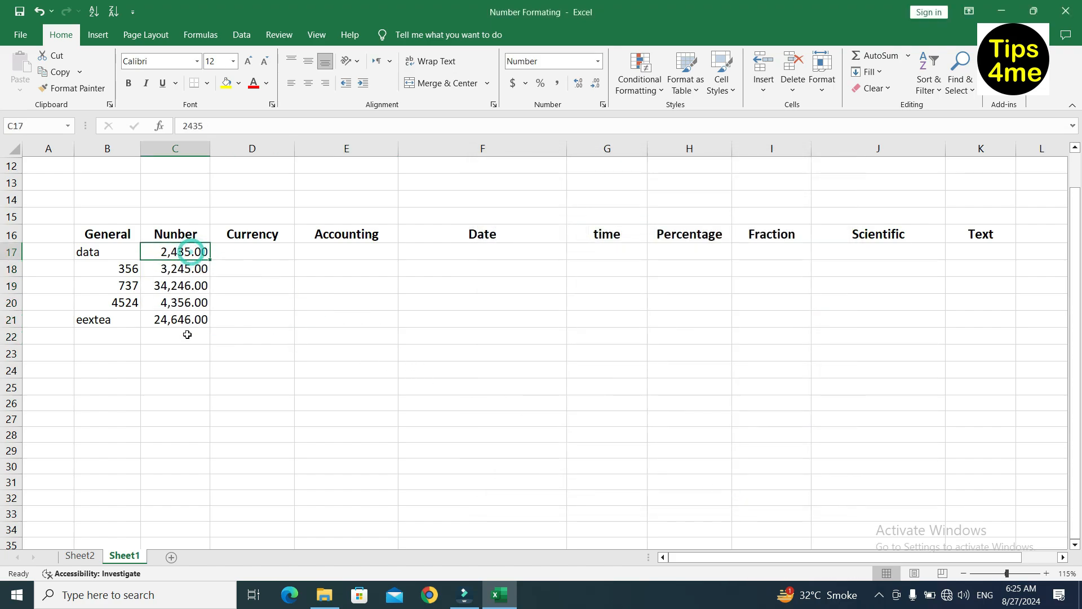
pyautogui.press('Down')
pyautogui.press('Down')
pyautogui.press('Down')
pyautogui.press('Down')
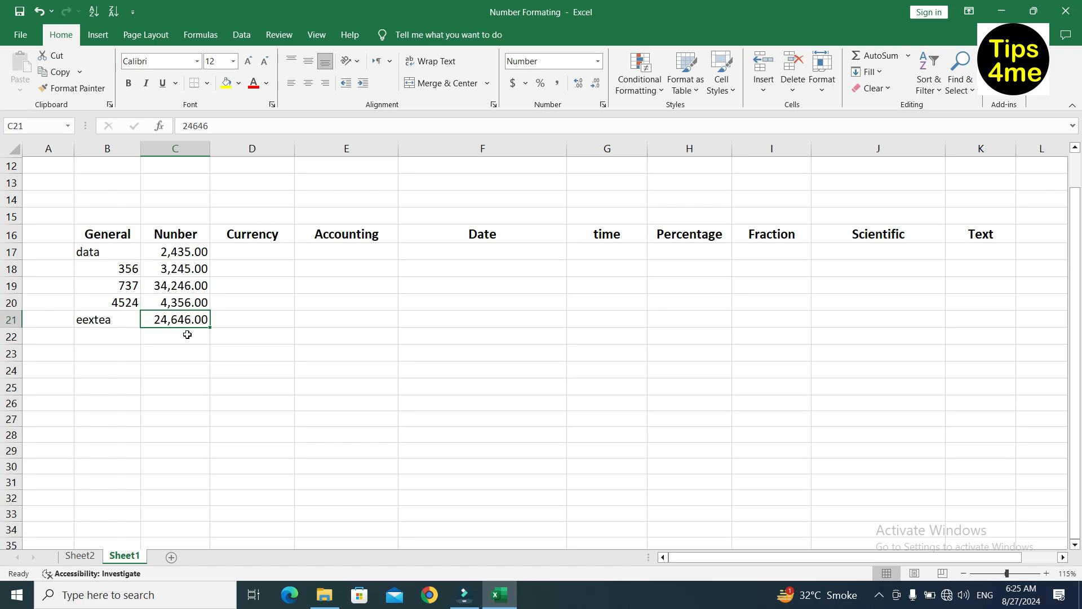
pyautogui.press('Up')
pyautogui.press('Up')
pyautogui.press('Up')
pyautogui.press('Up')
pyautogui.press('Down')
pyautogui.press('Down')
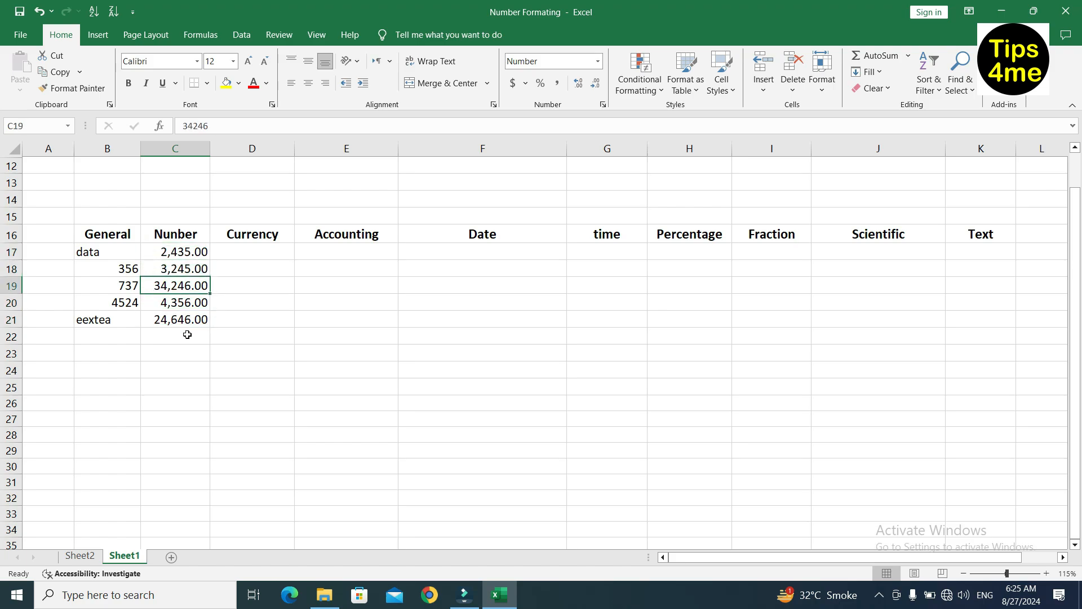
pyautogui.press('Down')
pyautogui.press('Down')
pyautogui.press('Up')
pyautogui.press('Up')
pyautogui.press('Up')
pyautogui.press('Up')
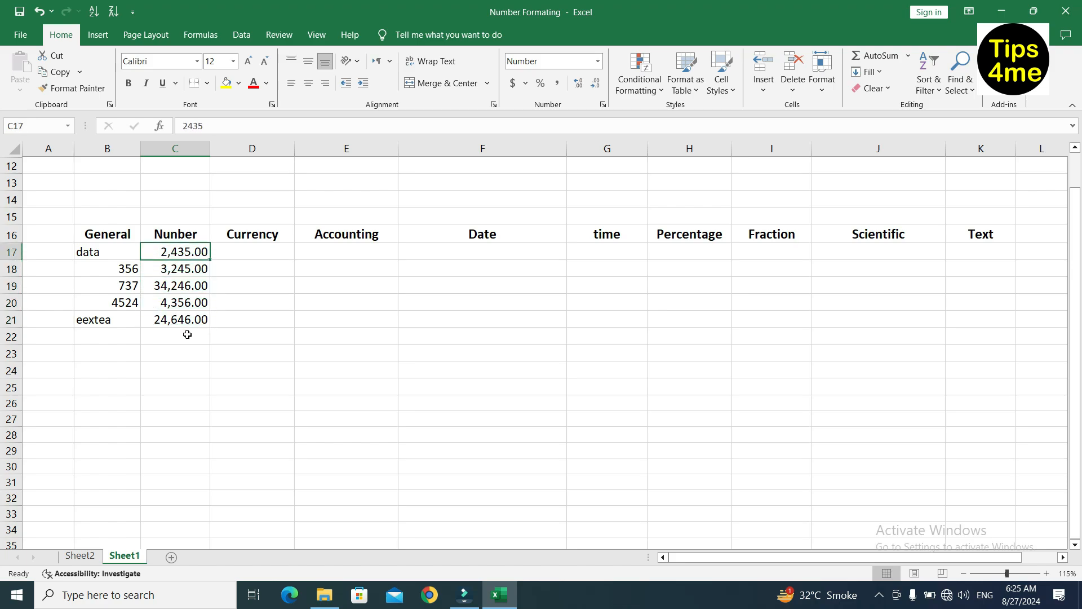
pyautogui.click(168, 271)
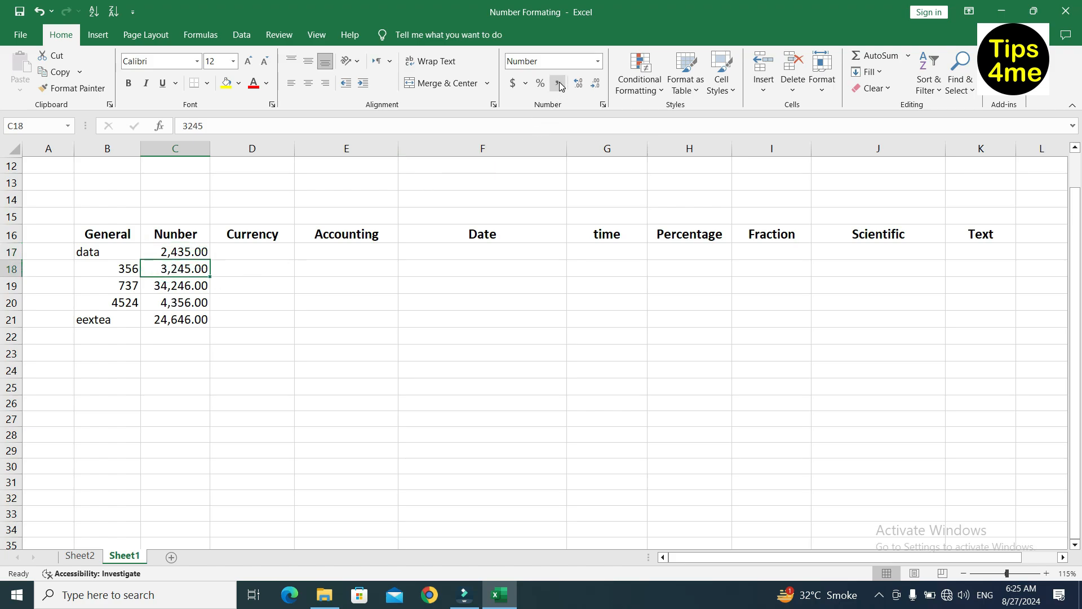
pyautogui.click(418, 335)
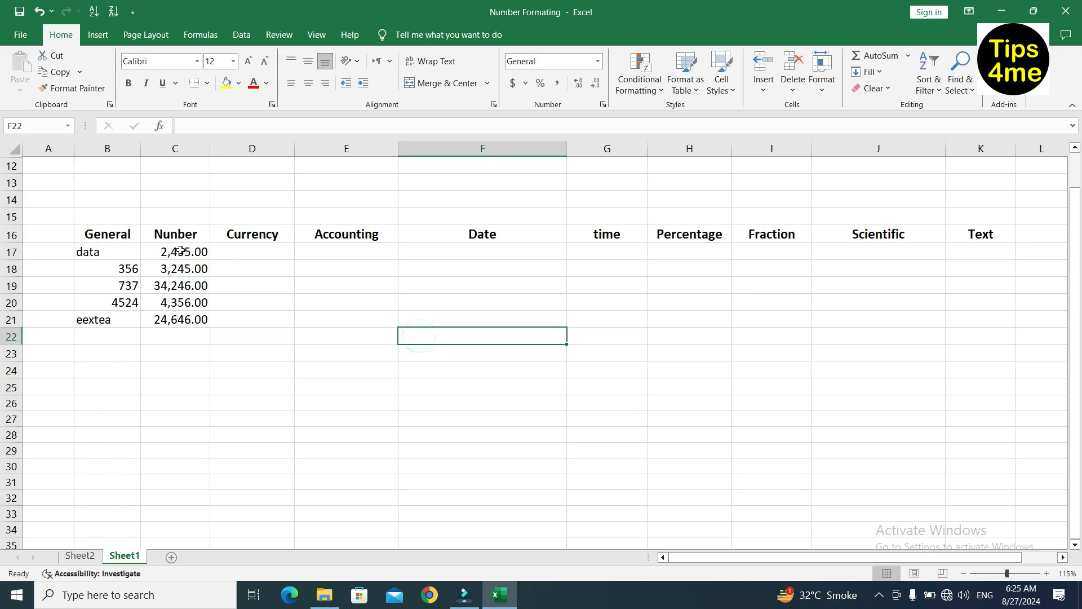
# - Apply the Comma Style to C17:C21 under the Nunber heading
pyautogui.moveTo(180, 250); pyautogui.dragTo(181, 320)
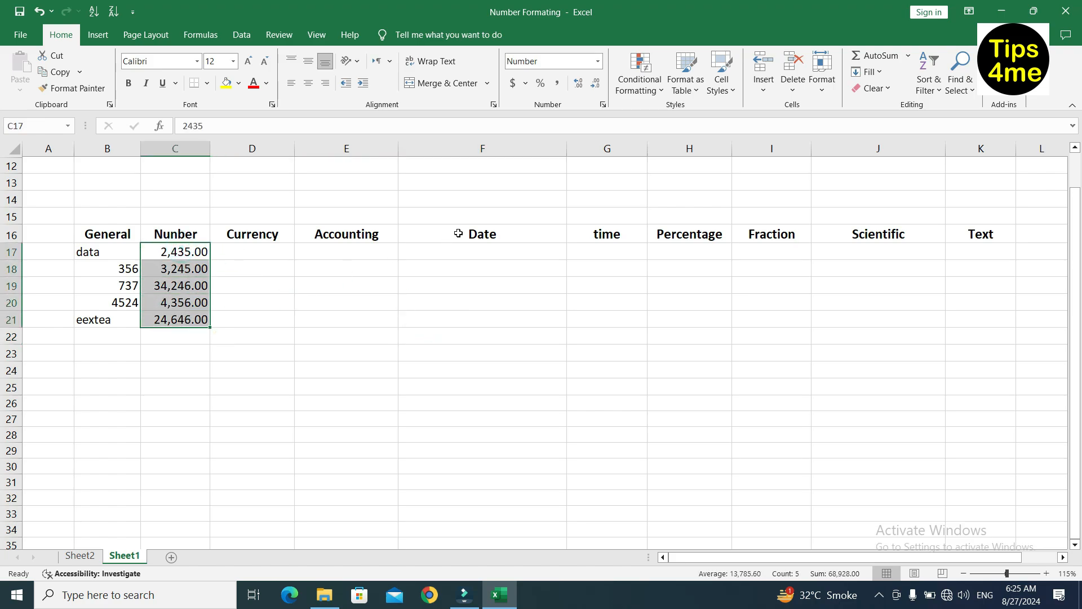
pyautogui.click(558, 84)
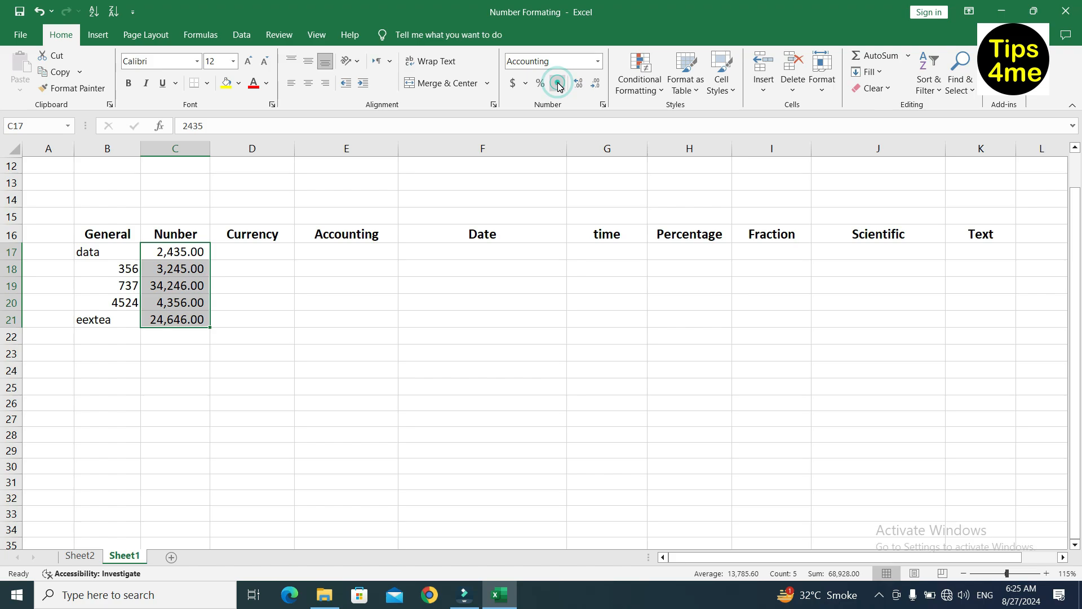
pyautogui.click(529, 251)
pyautogui.click(245, 301)
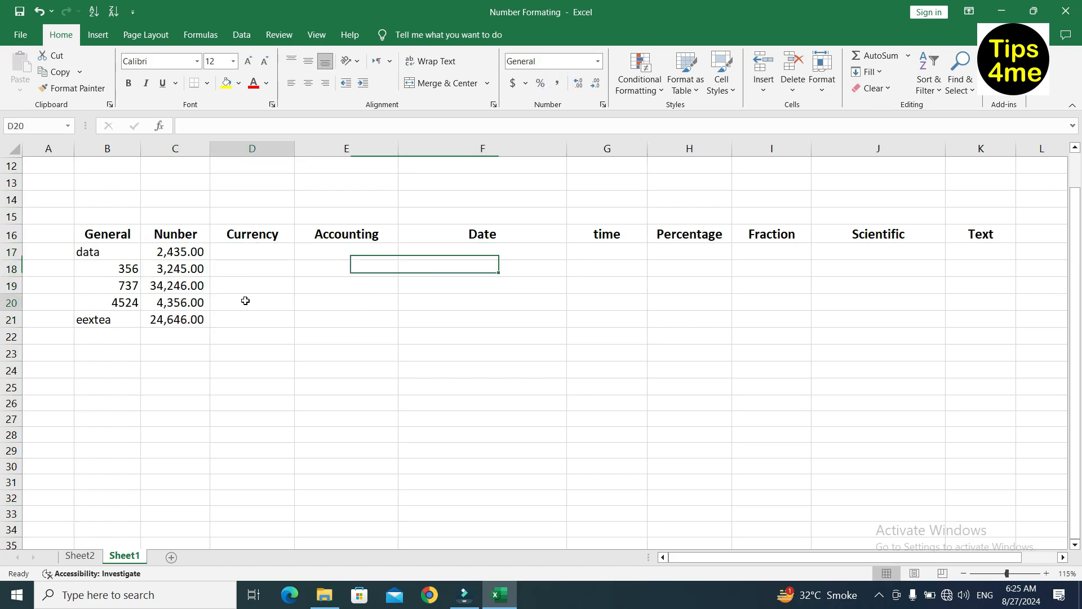
# - Fill D17:D21 under the Currency heading with 3466, 748, 4324, 587959 and 32145
pyautogui.click(257, 253)
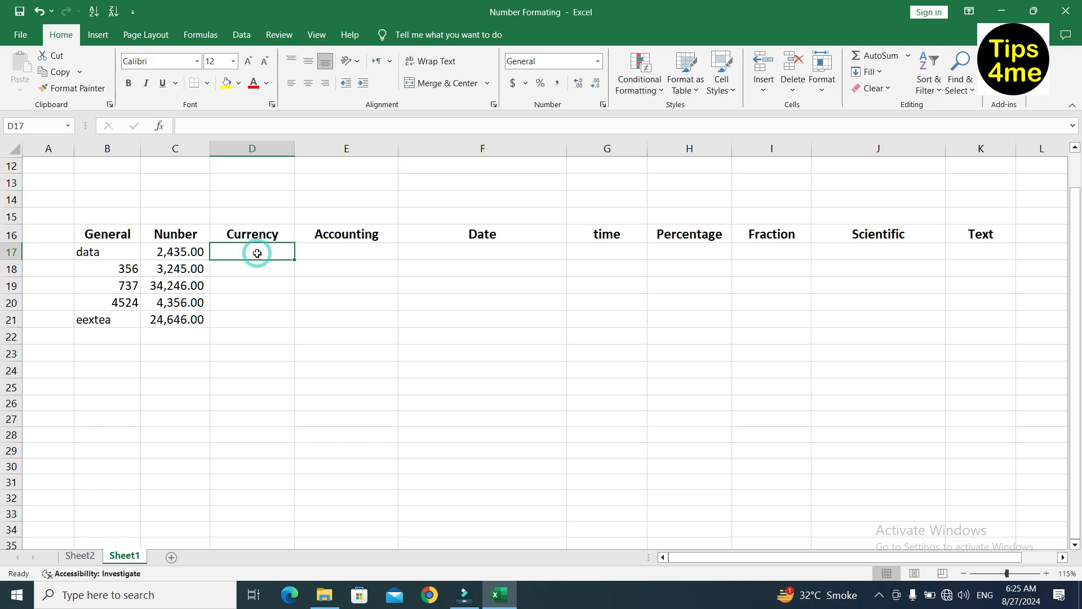
pyautogui.write('3466')
pyautogui.press('Return')
pyautogui.write('748')
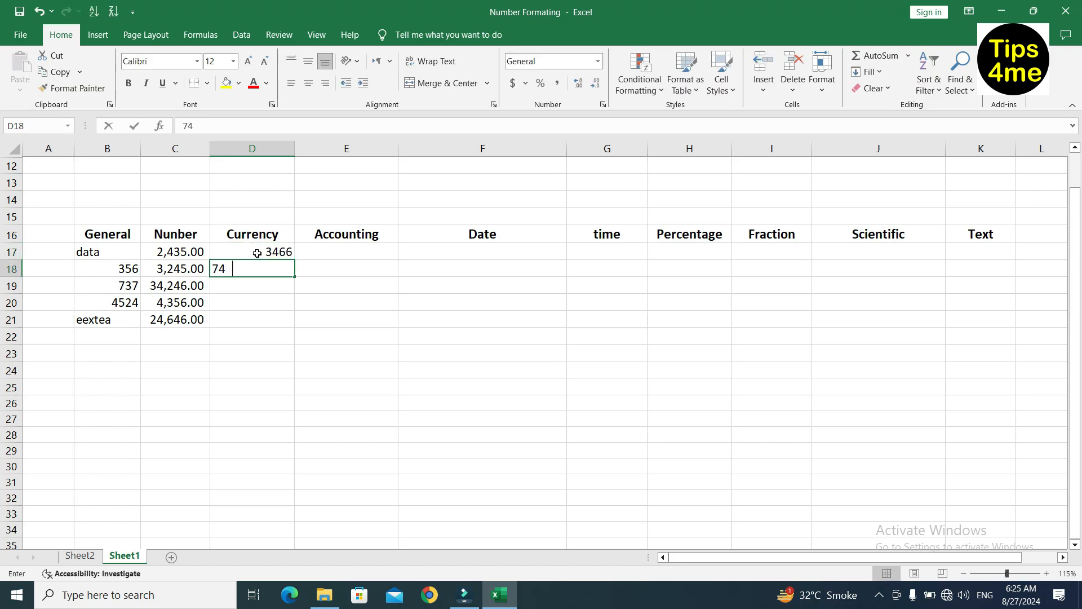
pyautogui.press('Return')
pyautogui.write('4324')
pyautogui.press('Return')
pyautogui.write('587959')
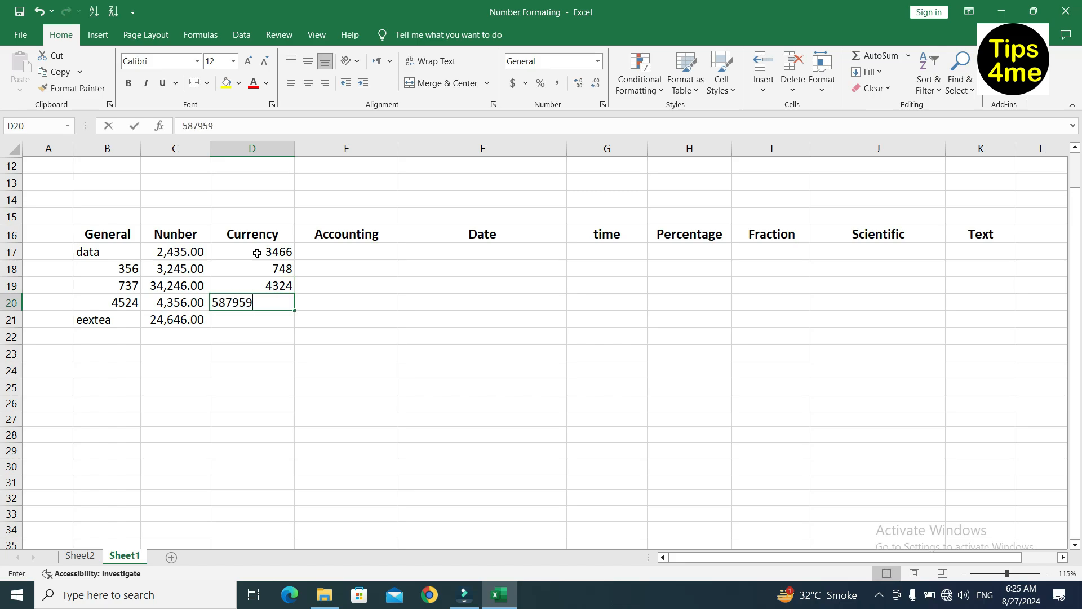
pyautogui.press('Return')
pyautogui.write('32145')
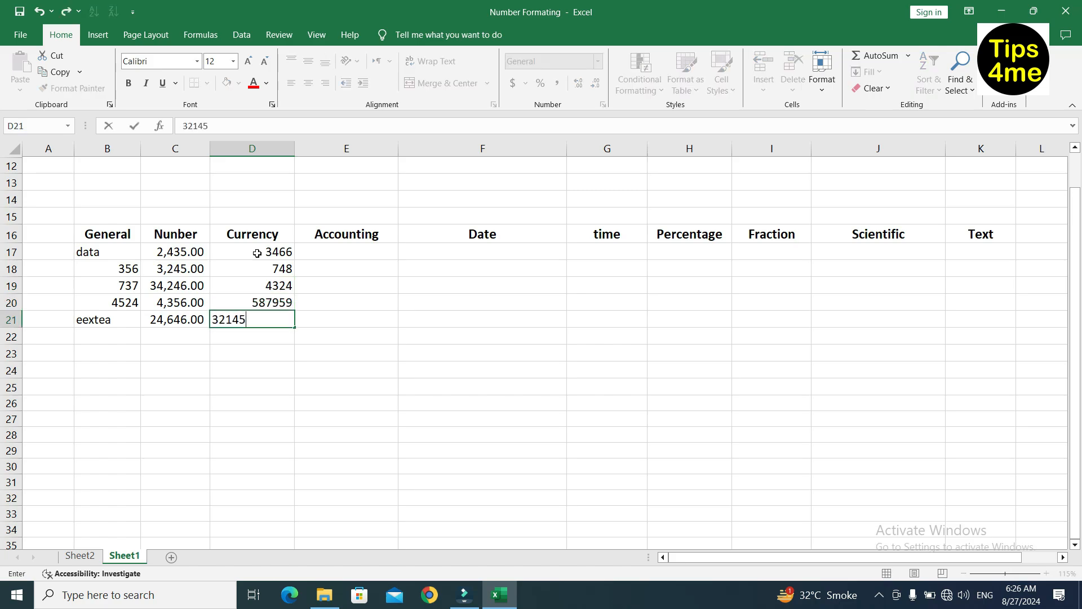
pyautogui.click(257, 253)
pyautogui.click(256, 270)
pyautogui.click(256, 286)
pyautogui.click(257, 303)
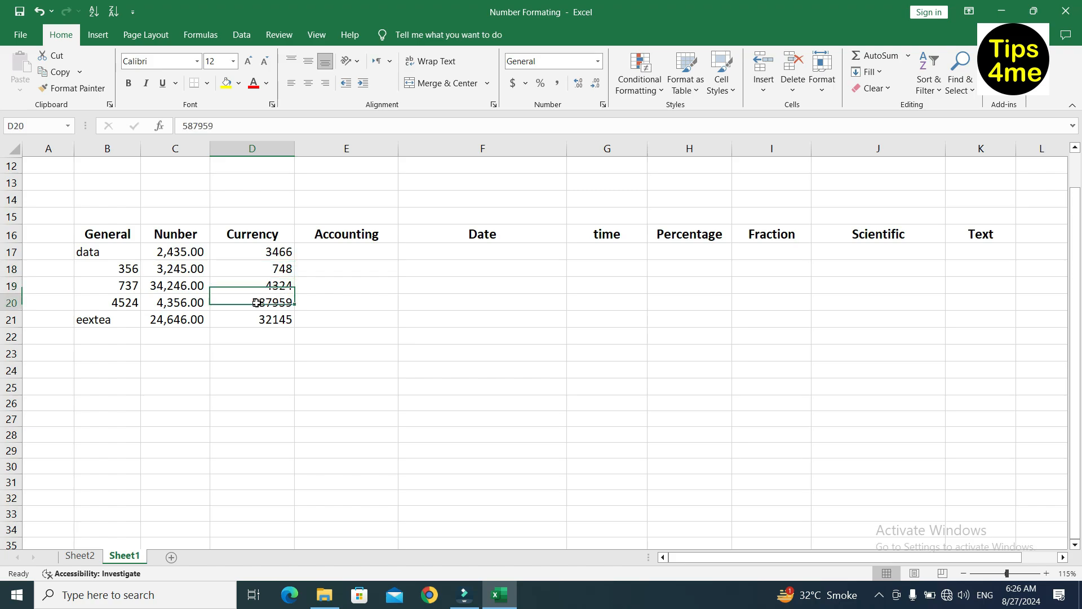
pyautogui.click(256, 319)
# - Choose the Currency category in the Format Cells options for the values in D17:D21
pyautogui.moveTo(251, 248); pyautogui.dragTo(253, 317)
pyautogui.click(598, 61)
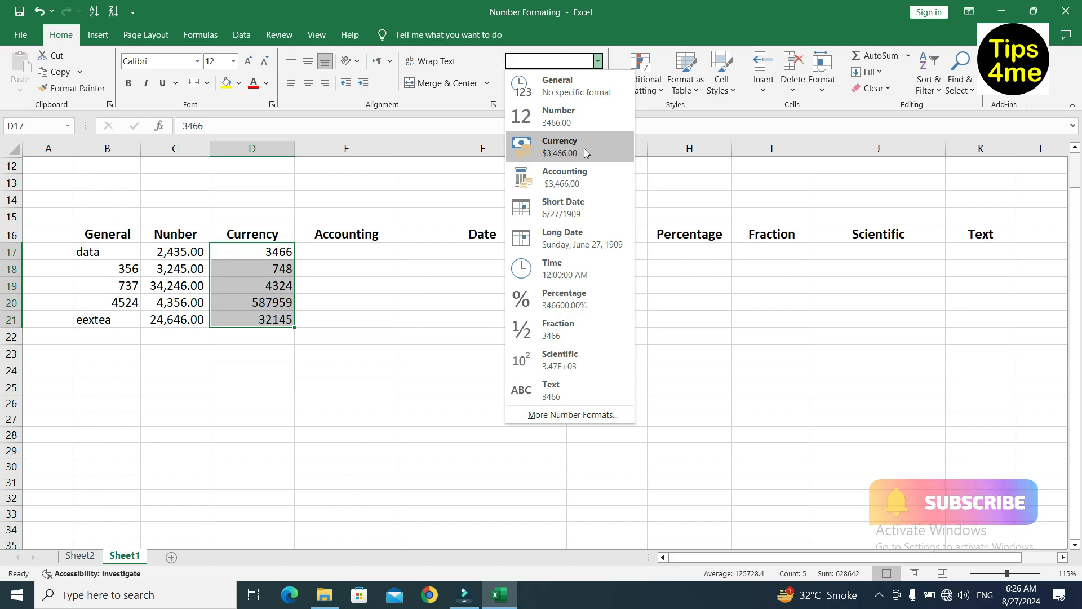
pyautogui.click(278, 264)
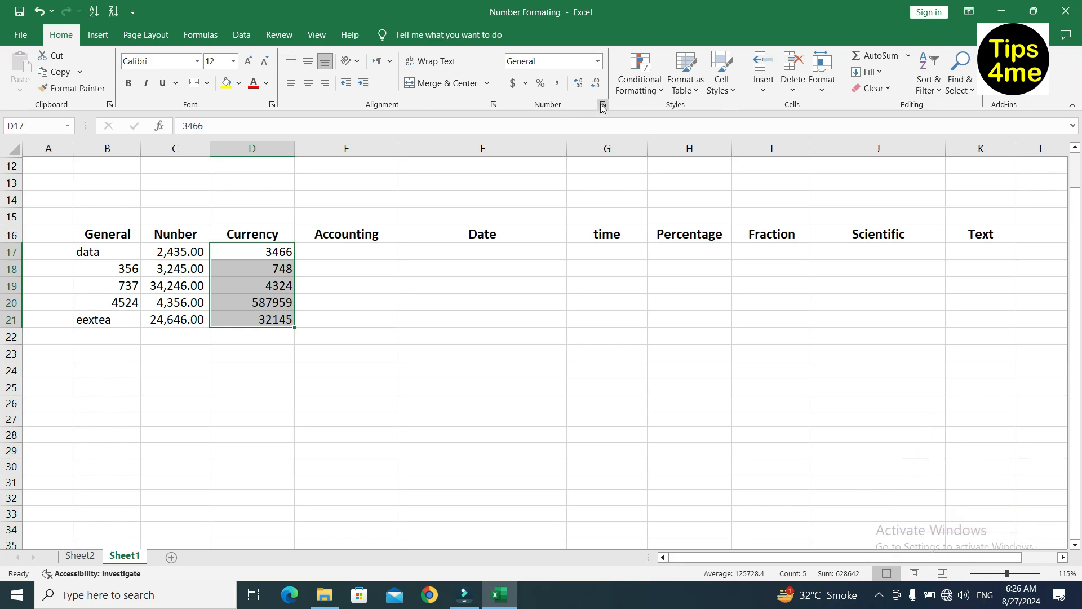
pyautogui.click(602, 105)
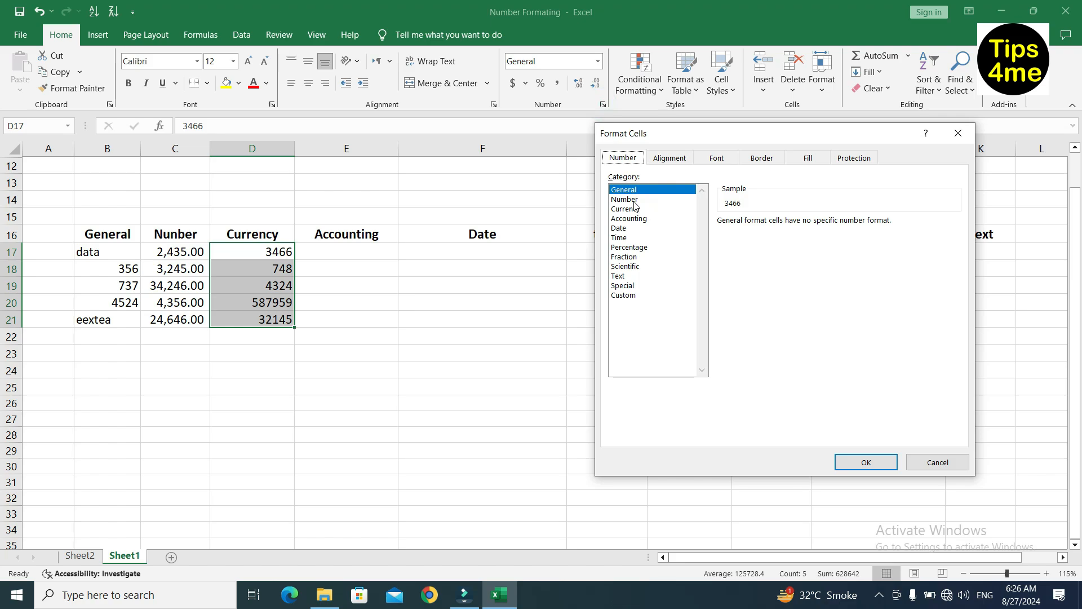
pyautogui.click(634, 208)
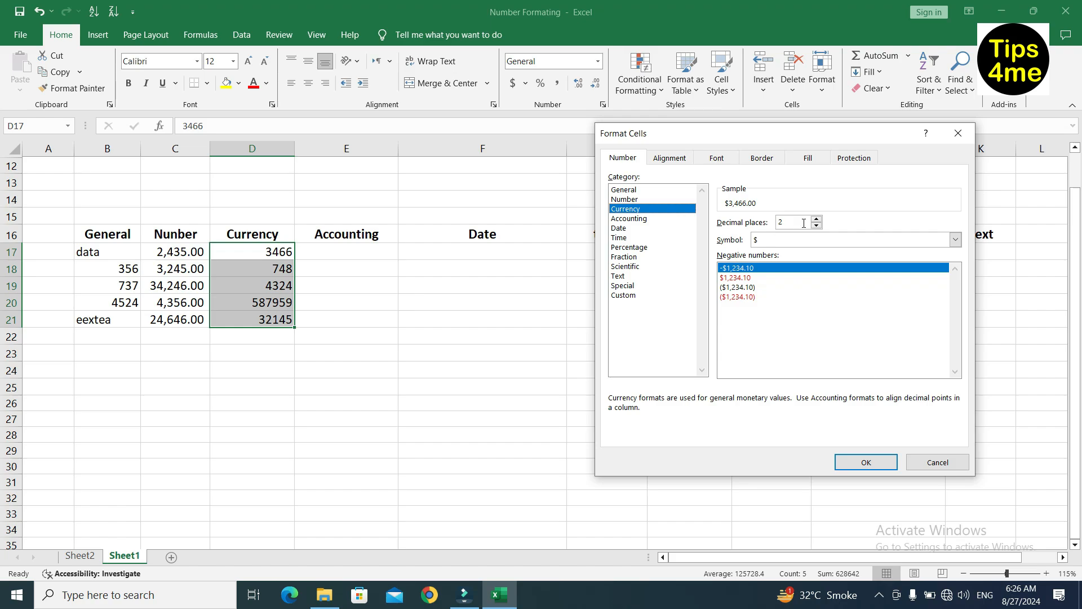
# - Set the Currency format to 1 decimal place, keep the $ symbol after viewing the alternatives, and apply it to D17:D21
pyautogui.click(817, 219)
pyautogui.click(816, 219)
pyautogui.click(817, 226)
pyautogui.click(816, 226)
pyautogui.click(817, 226)
pyautogui.click(956, 241)
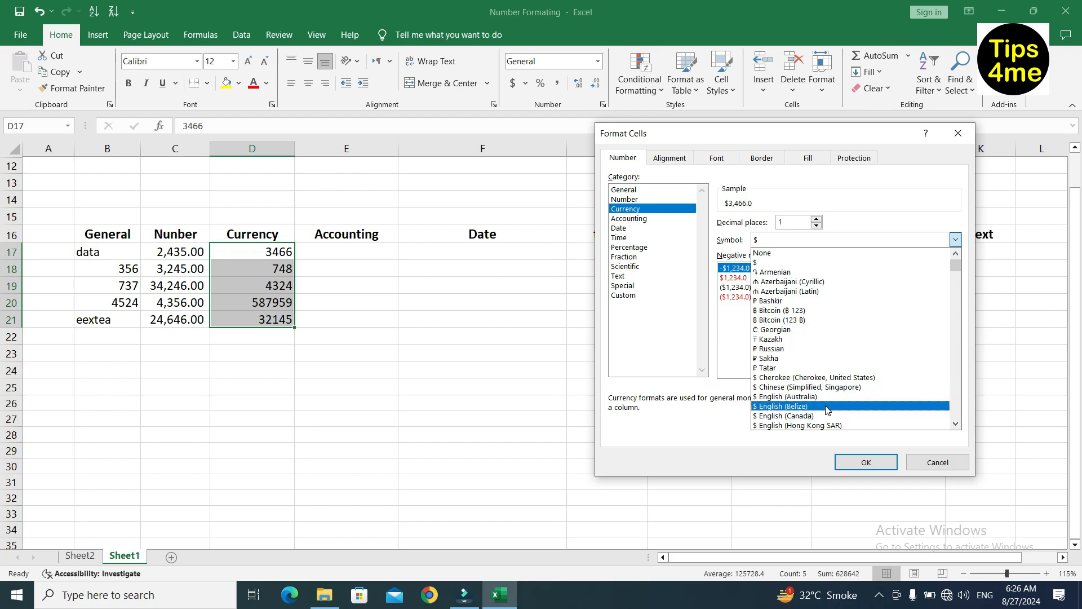
pyautogui.click(877, 204)
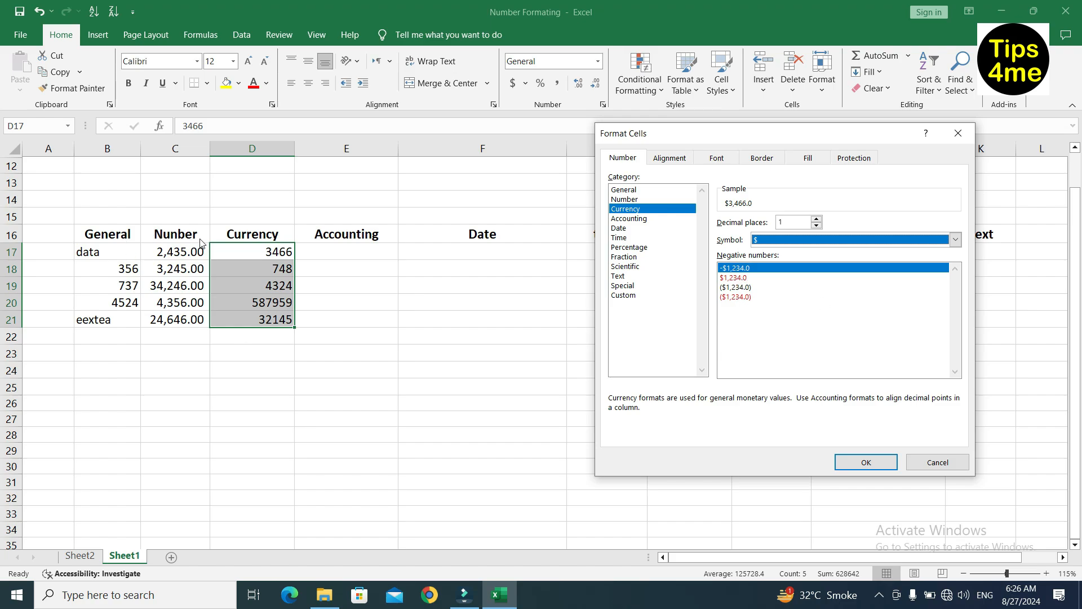
pyautogui.click(852, 467)
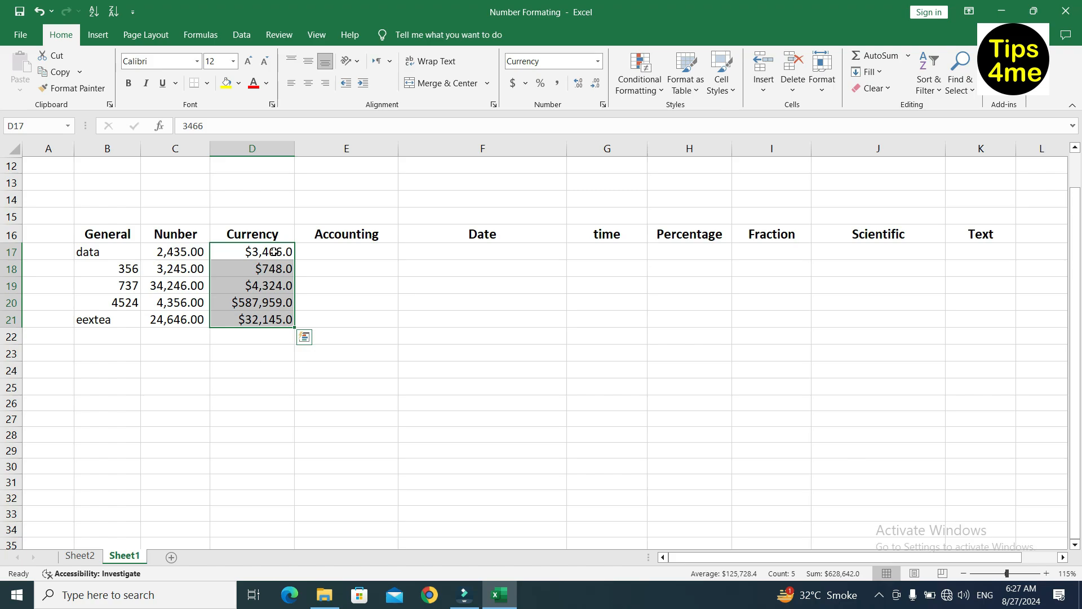
pyautogui.click(274, 252)
pyautogui.click(266, 352)
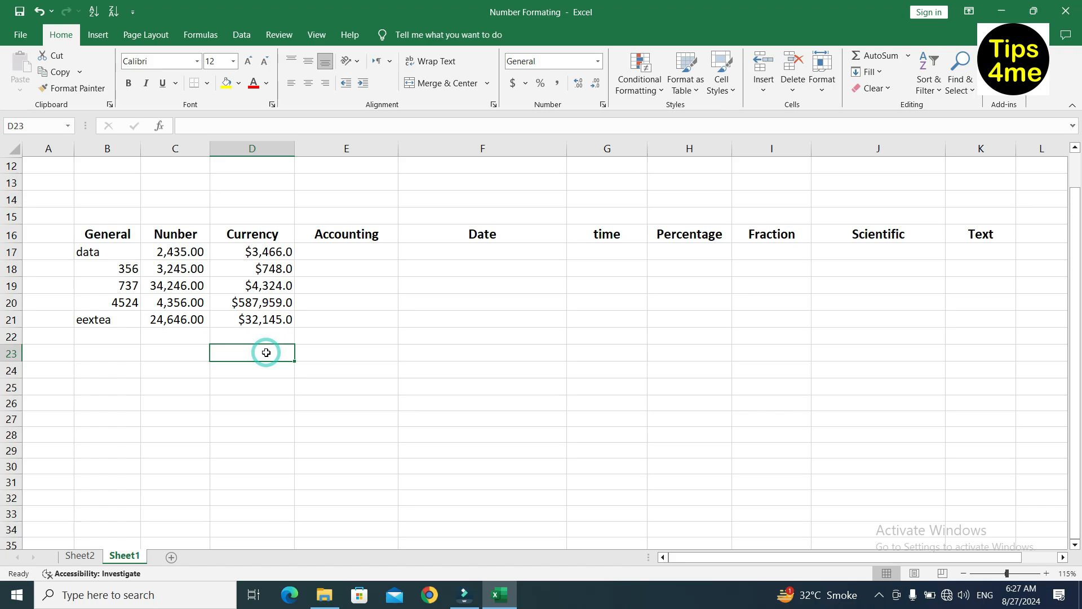
# - Fill E17:E21 under the Accounting heading with 2156, 4577, 659, 4353265 and 478846
pyautogui.click(334, 255)
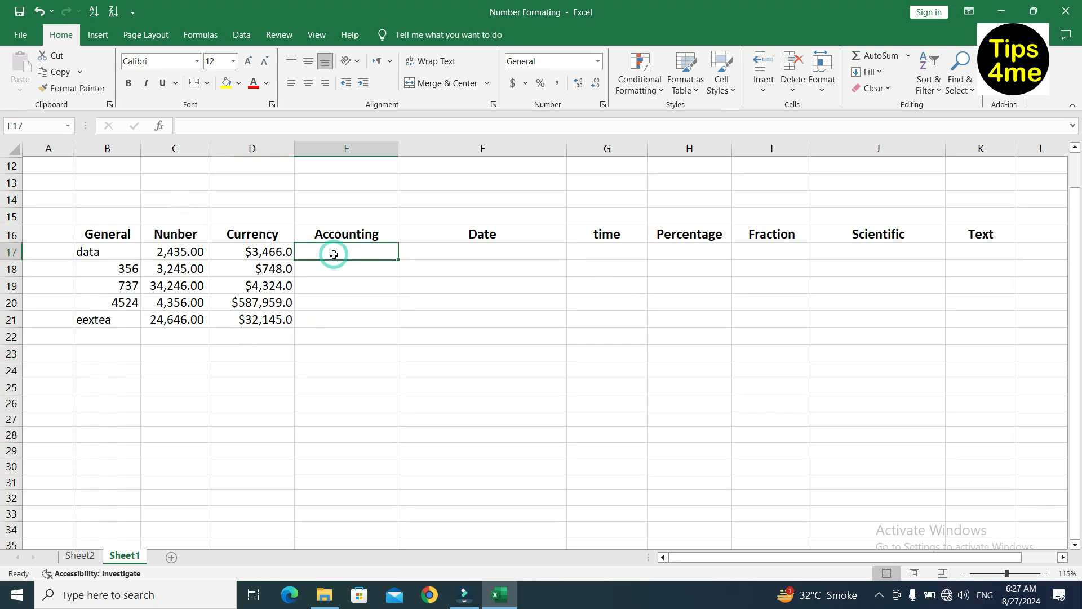
pyautogui.write('2156')
pyautogui.press('Return')
pyautogui.write('4577')
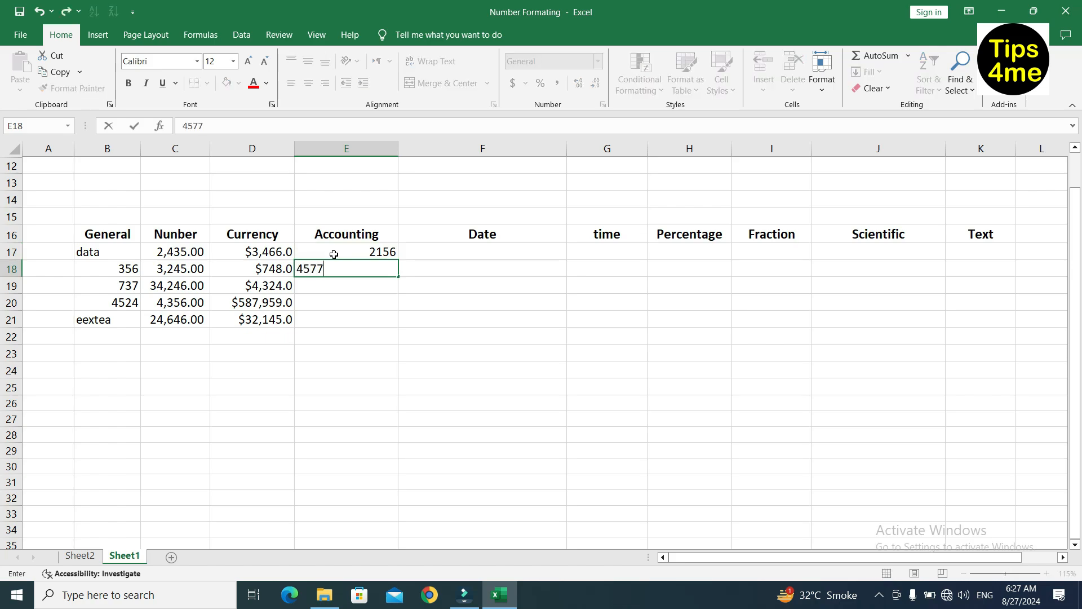
pyautogui.press('Return')
pyautogui.write('659')
pyautogui.press('Return')
pyautogui.write('4353265')
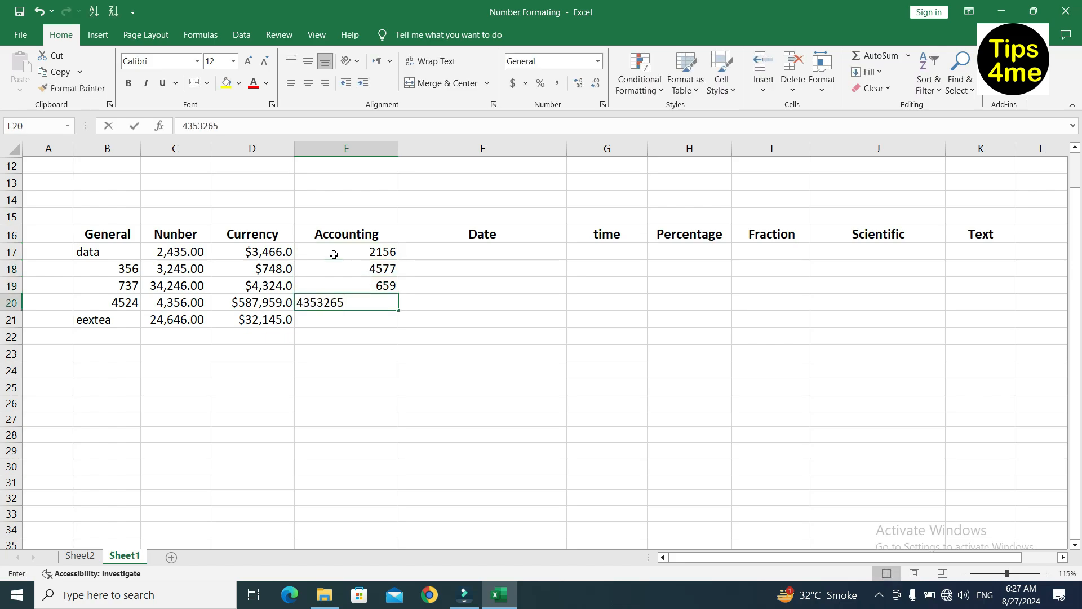
pyautogui.press('Return')
pyautogui.write('478846')
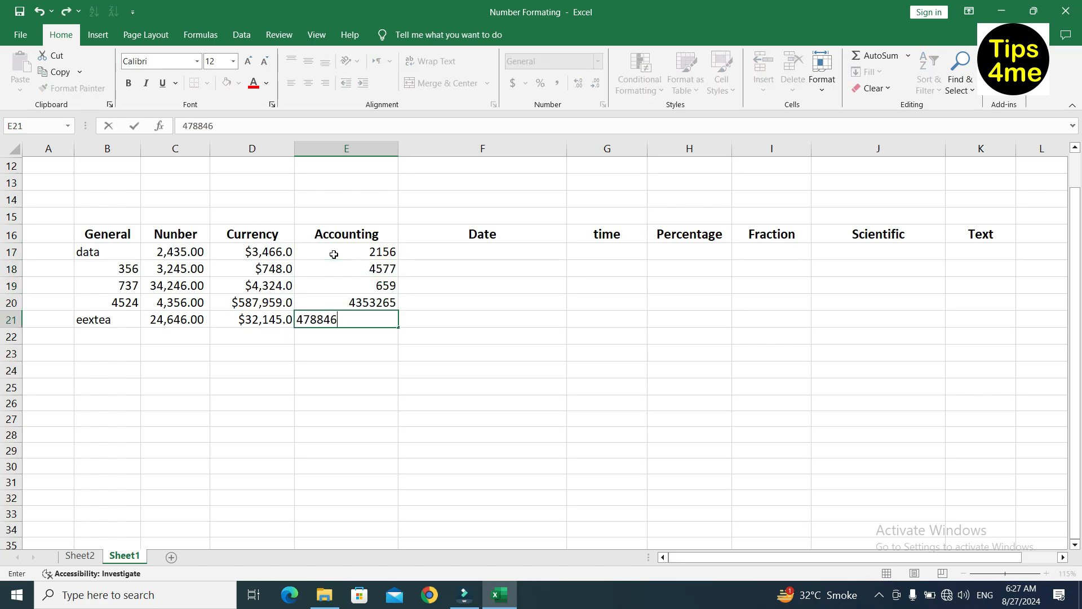
pyautogui.click(334, 255)
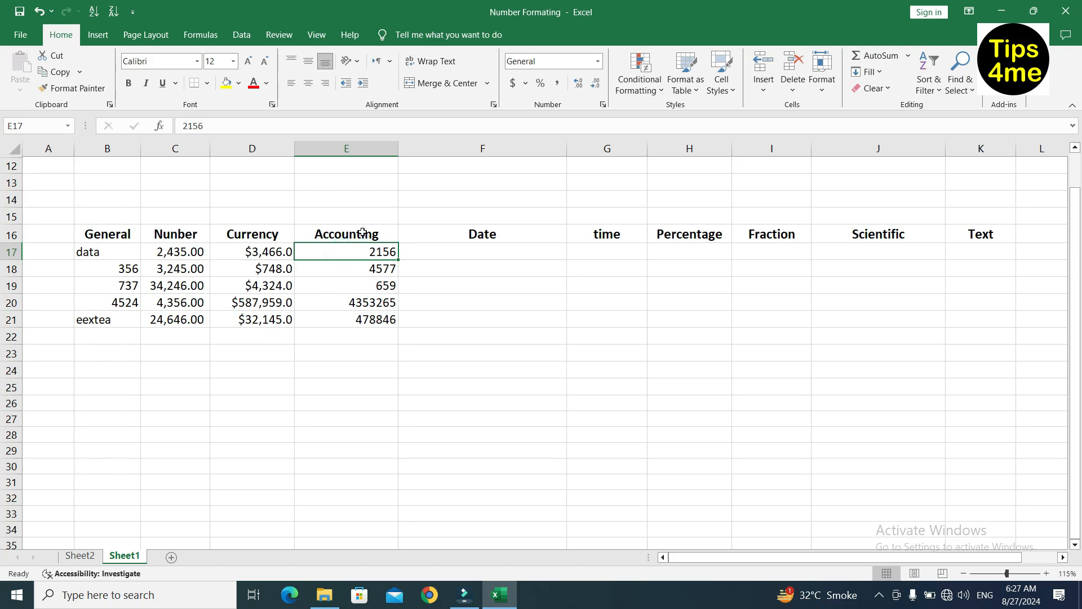
# - Apply the Accounting number format to the values in E17:E21
pyautogui.click(361, 253)
pyautogui.hotkey('shift', 'Down')
pyautogui.hotkey('shift', 'Down')
pyautogui.hotkey('shift', 'Down')
pyautogui.hotkey('shift', 'Down')
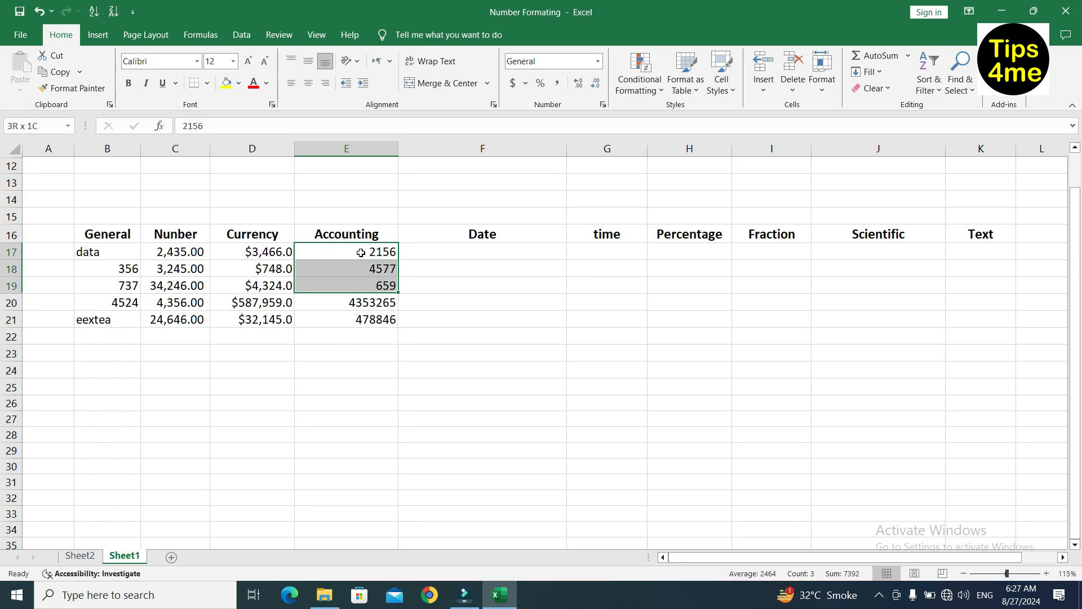
pyautogui.click(597, 61)
pyautogui.click(566, 180)
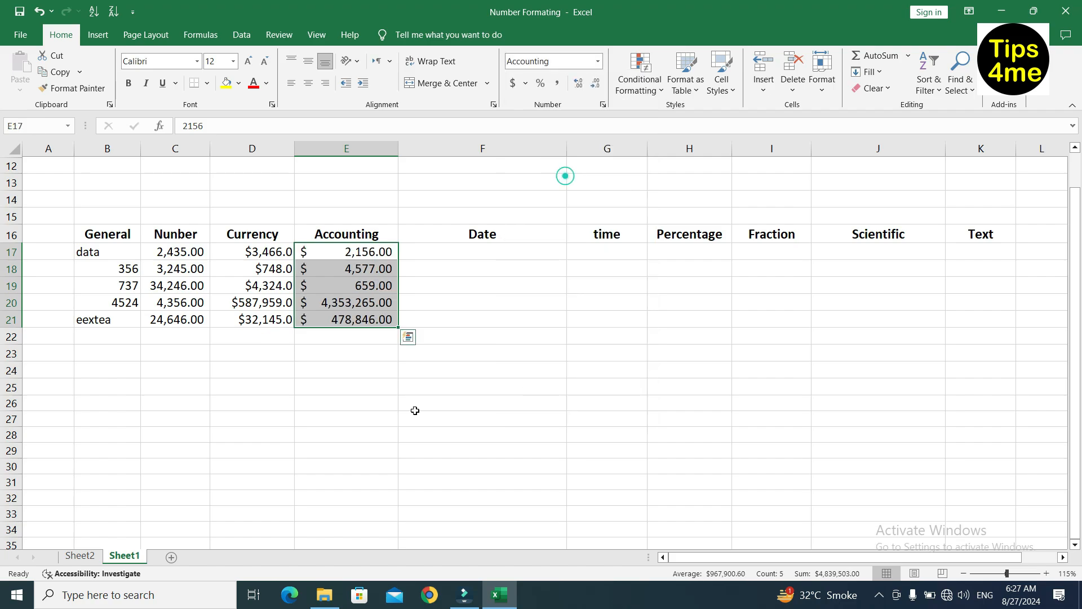
pyautogui.click(364, 406)
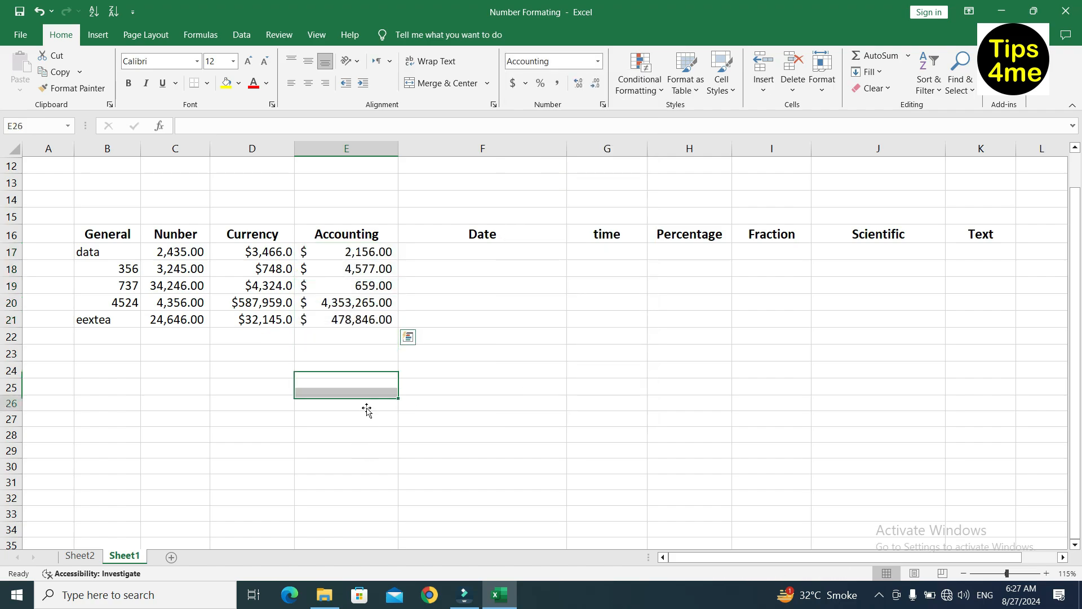
# - Compare how the Currency and Accounting columns display the dollar sign and align their values
pyautogui.click(251, 239)
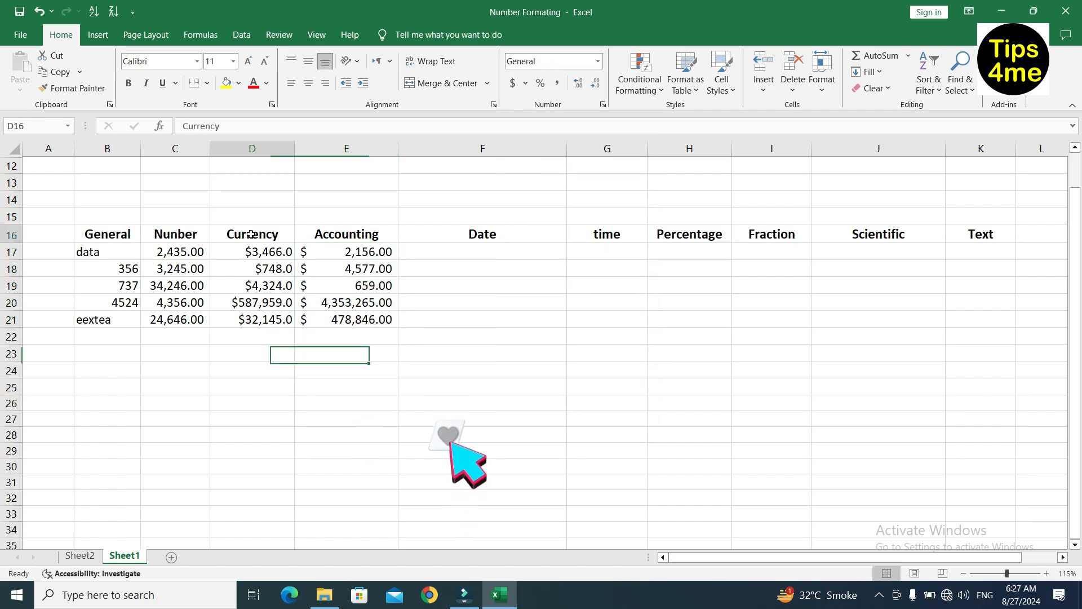
pyautogui.click(251, 263)
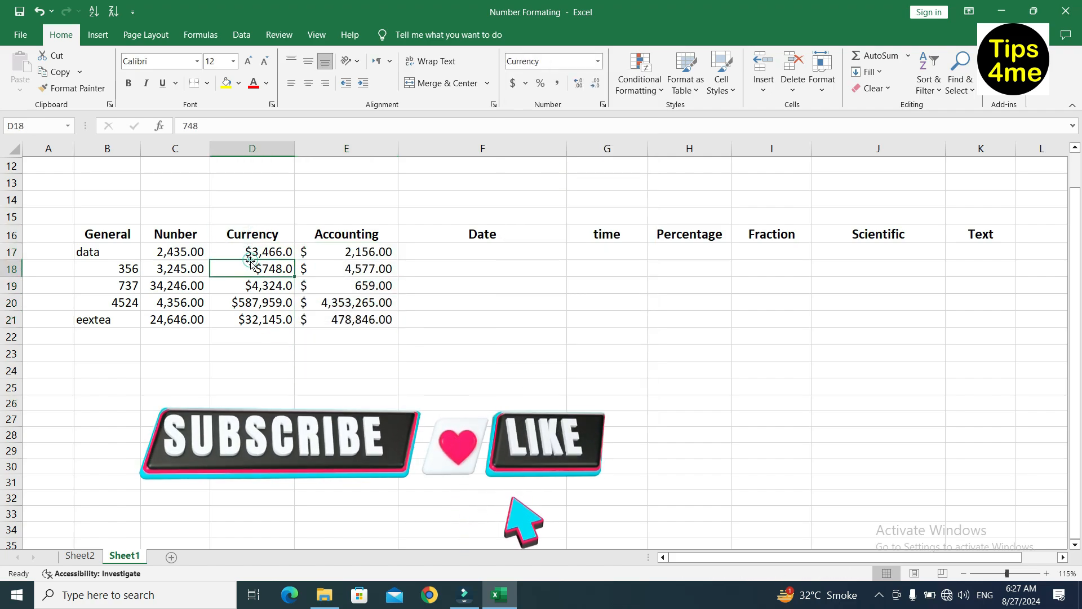
pyautogui.click(341, 237)
pyautogui.click(340, 255)
pyautogui.click(340, 269)
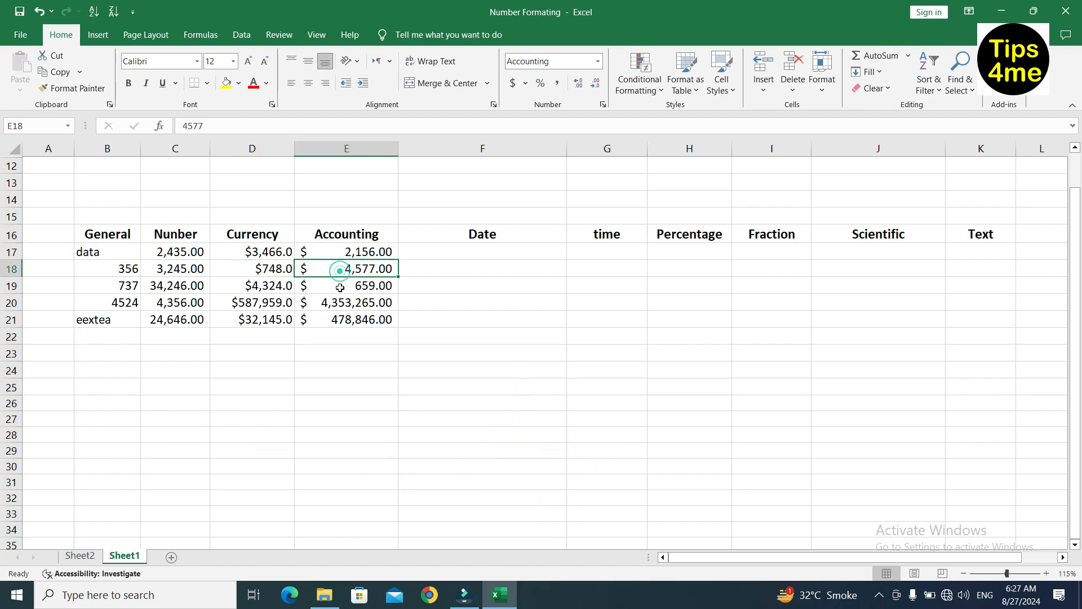
pyautogui.click(340, 288)
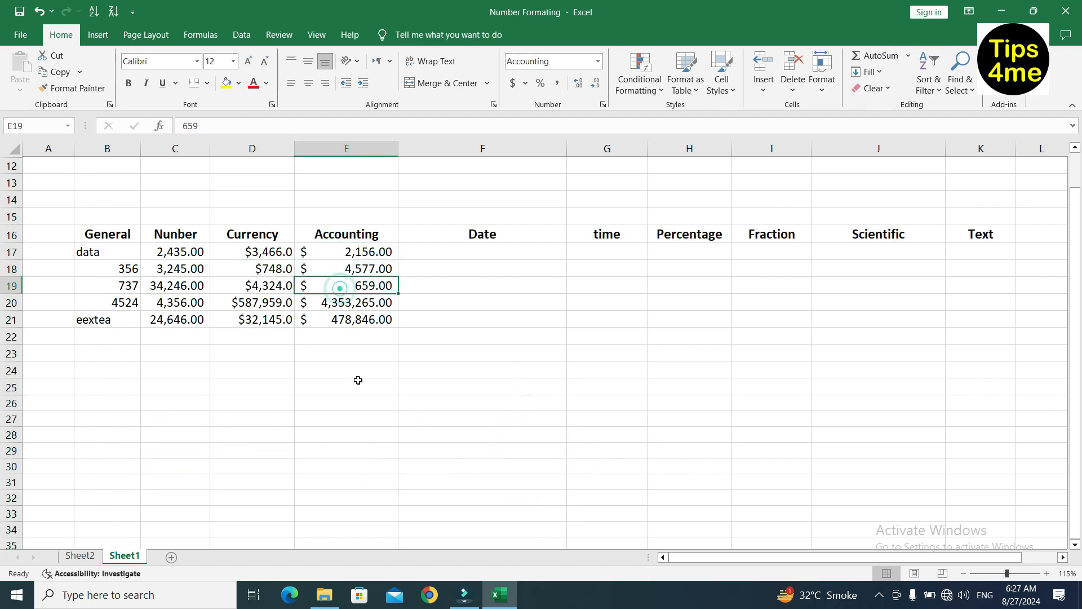
pyautogui.press('Down')
pyautogui.click(358, 380)
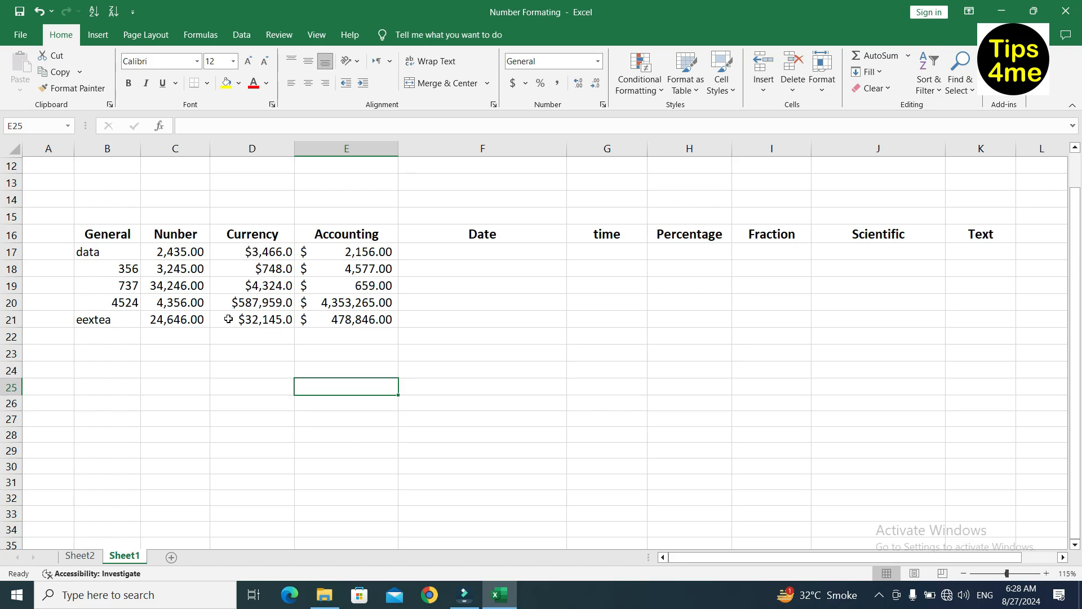
pyautogui.click(440, 326)
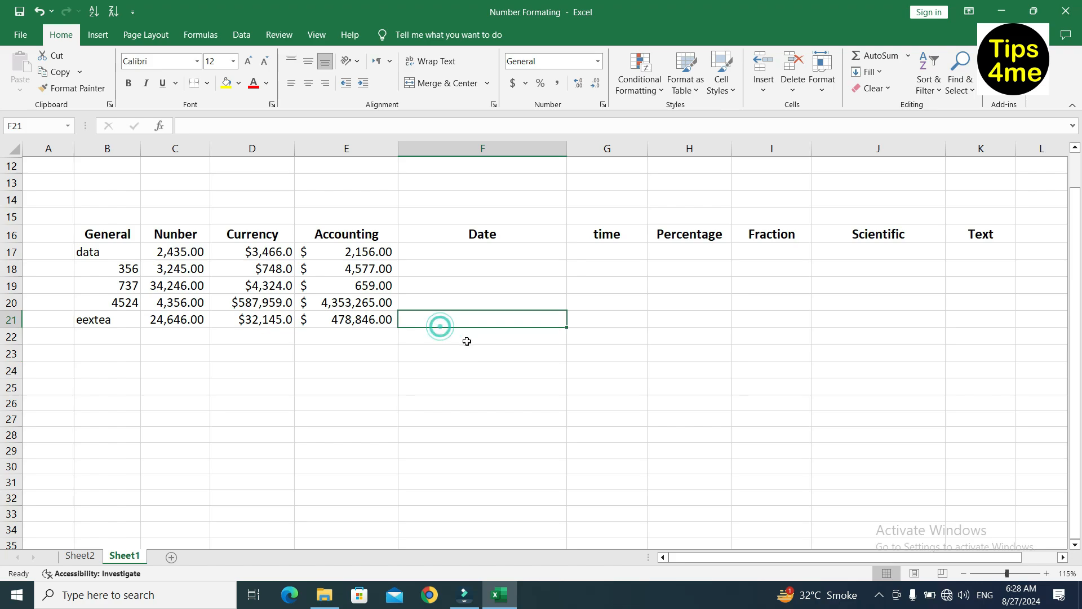
# - Replace E19 under Accounting and D19 under Currency with 0 to compare how each format displays zero
pyautogui.click(372, 287)
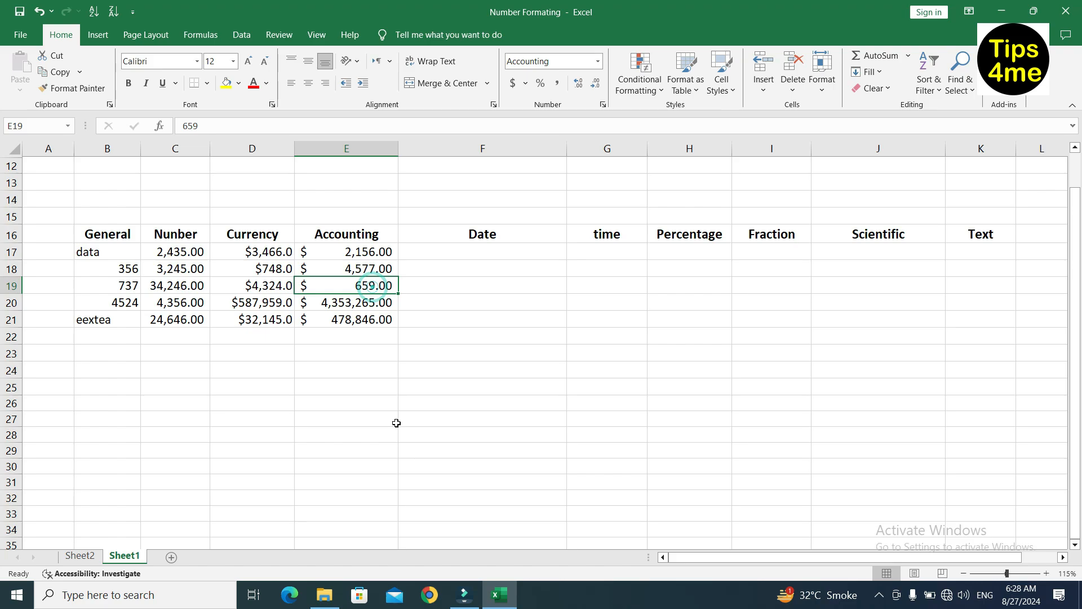
pyautogui.write('0')
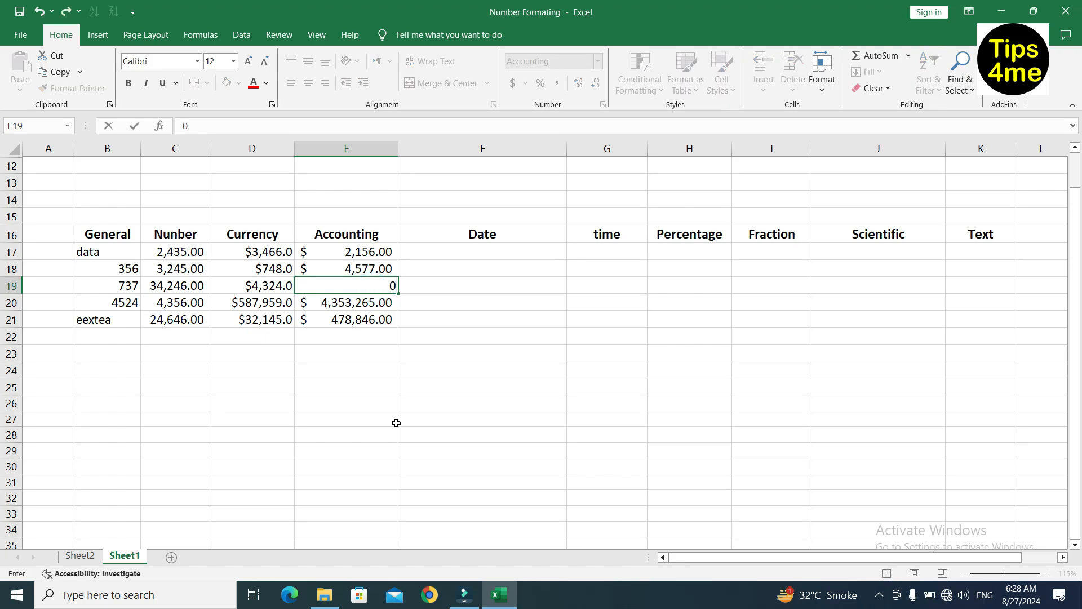
pyautogui.press('Return')
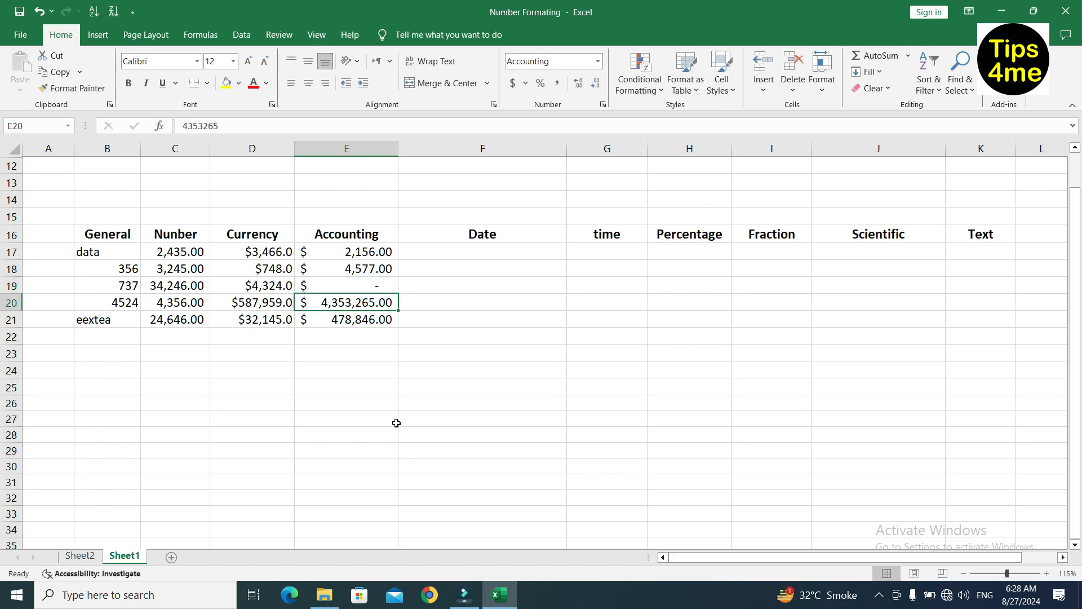
pyautogui.click(362, 281)
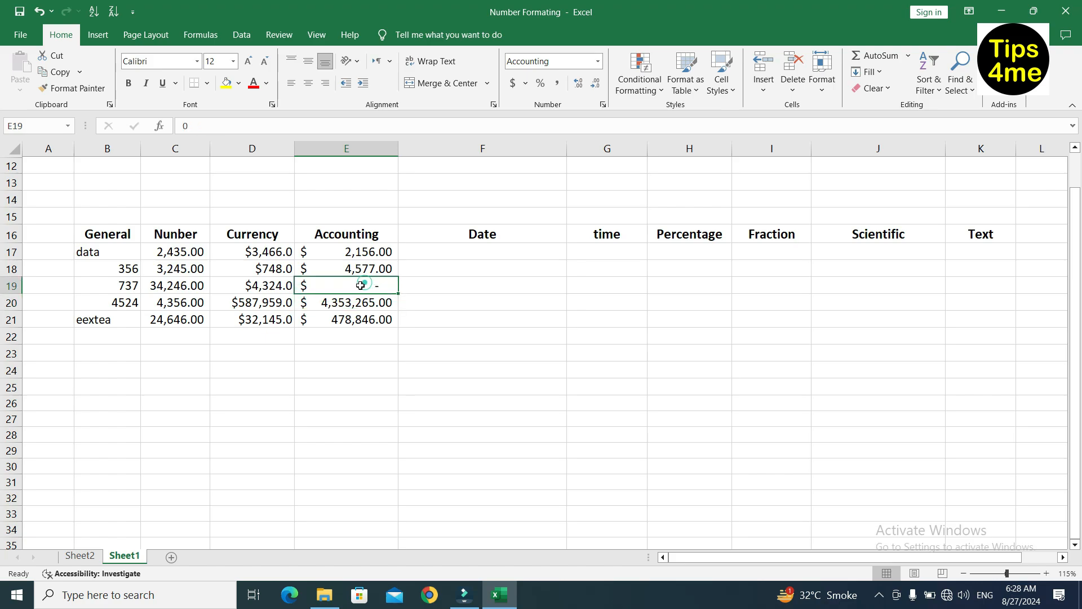
pyautogui.moveTo(361, 279); pyautogui.dragTo(271, 285)
pyautogui.write('0')
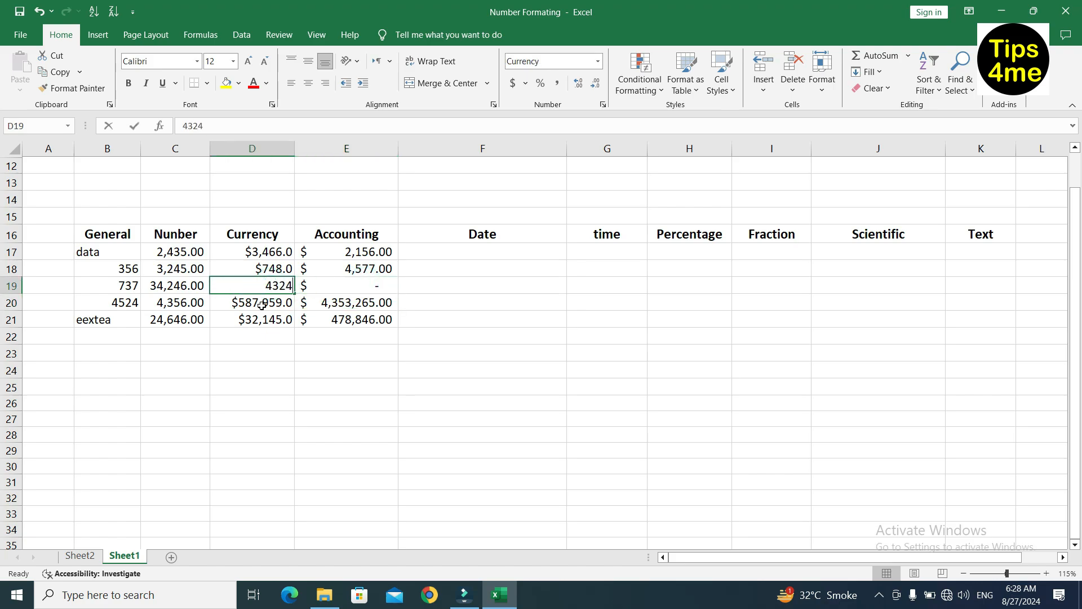
pyautogui.click(261, 305)
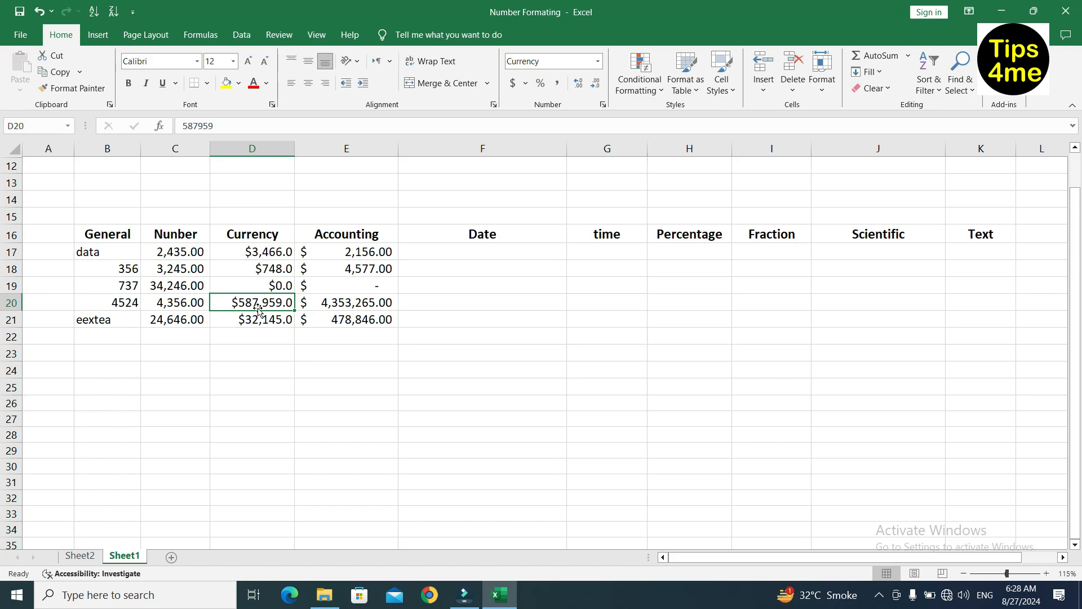
pyautogui.click(333, 288)
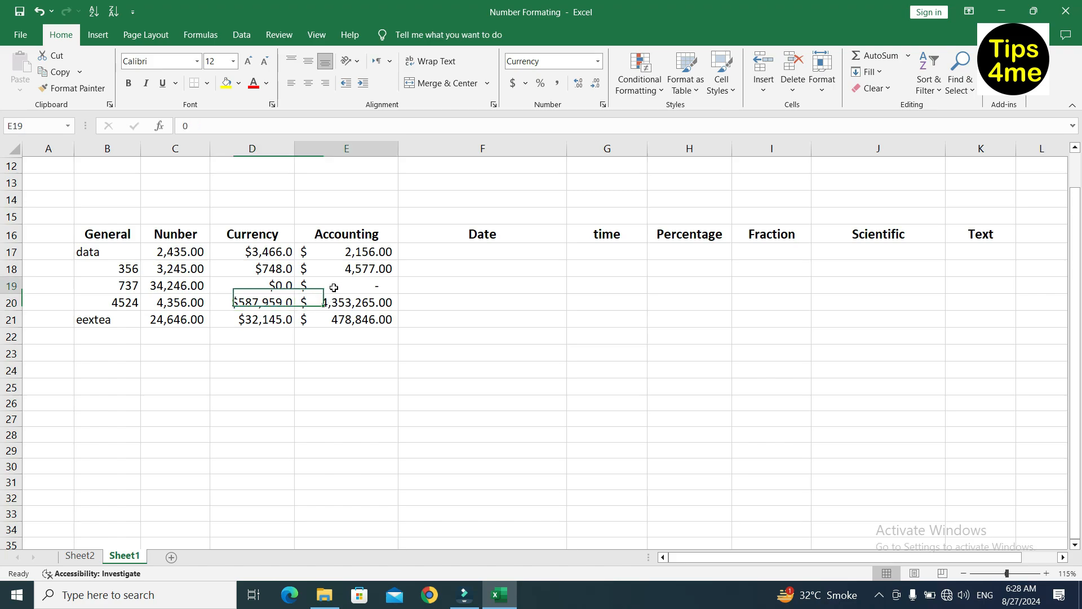
pyautogui.click(277, 286)
pyautogui.click(319, 286)
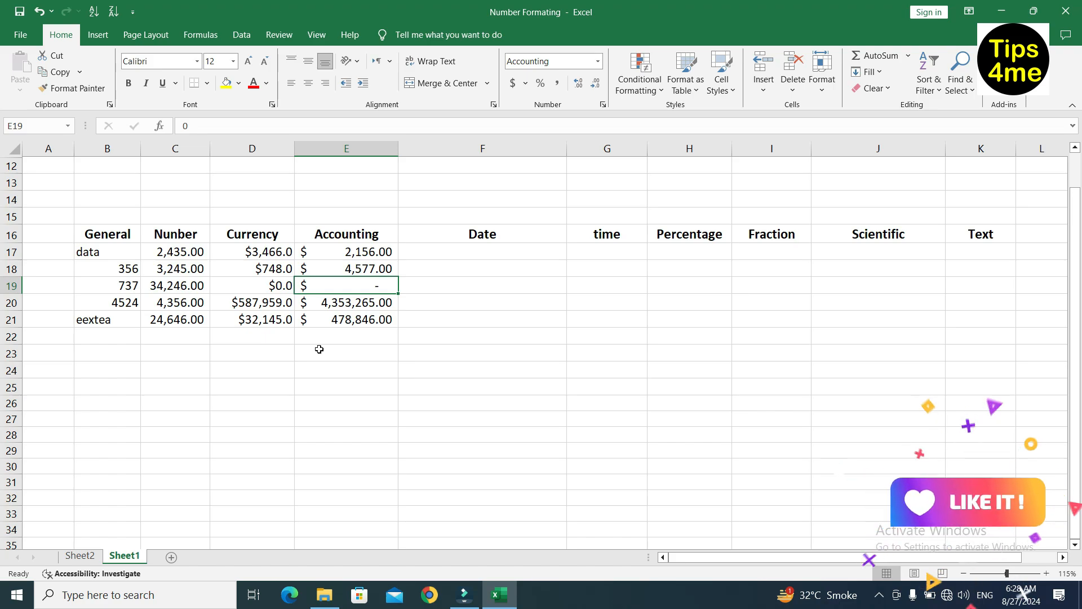
# - Insert the current date, 8/27/2024, in F17 under the Date heading and check it against the system date
pyautogui.click(478, 252)
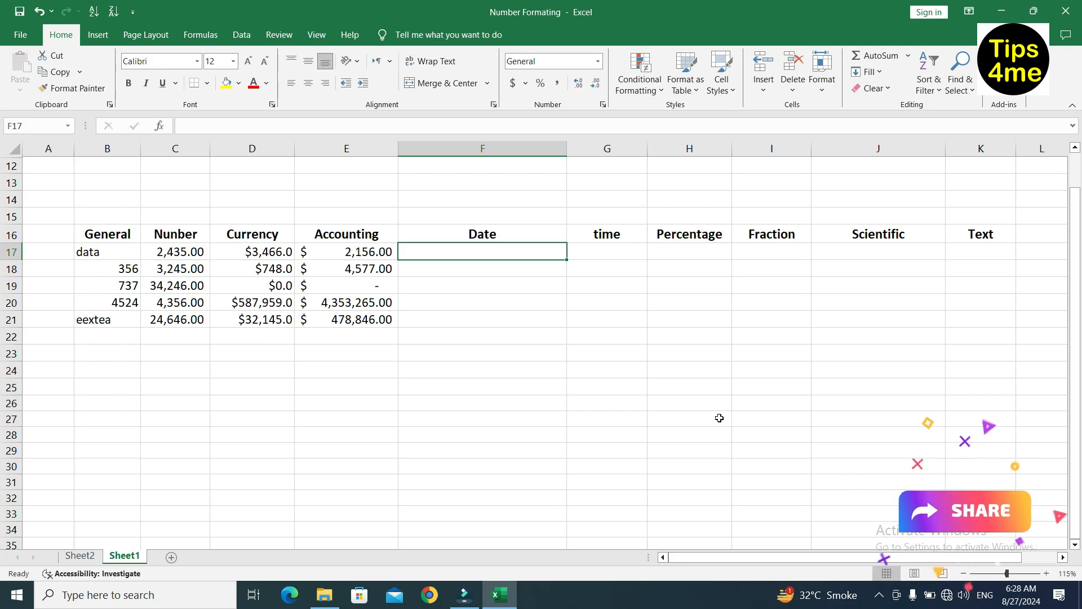
pyautogui.hotkey('ctrl', ';')
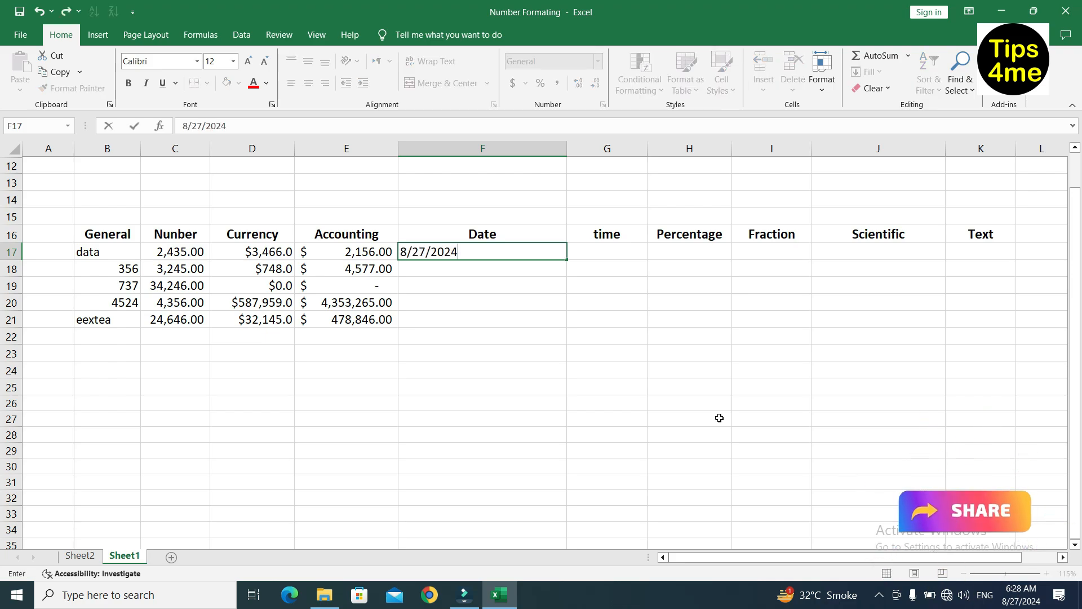
pyautogui.press('Return')
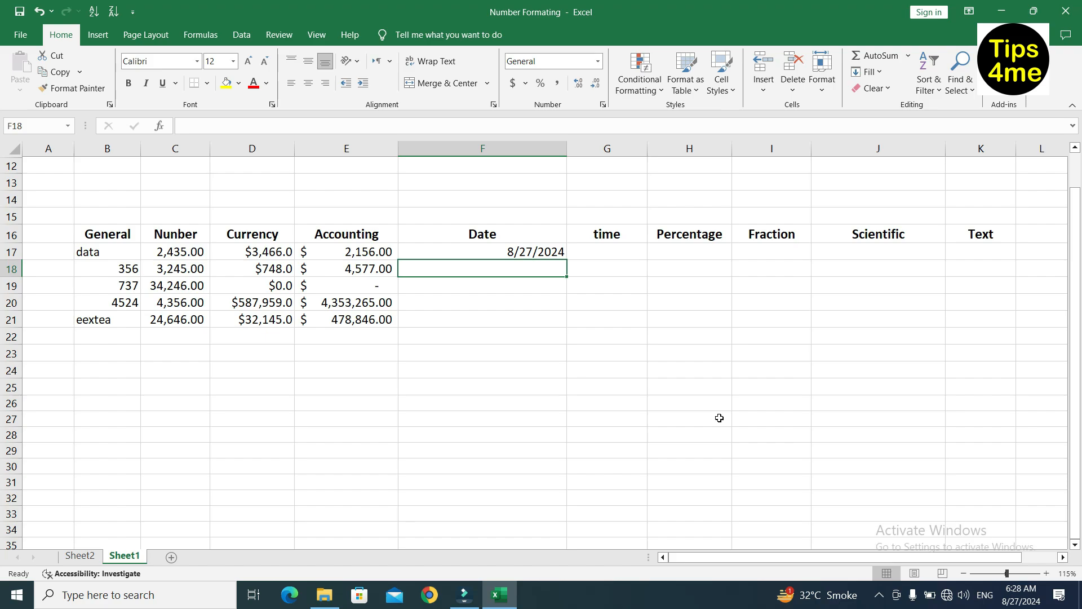
pyautogui.moveTo(1003, 603)
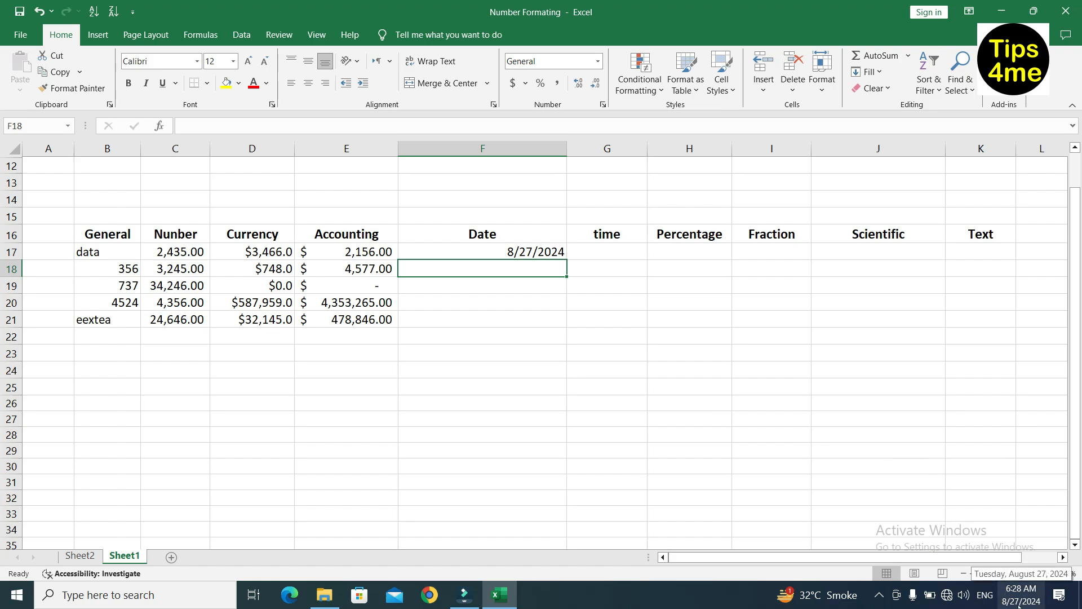
pyautogui.click(523, 251)
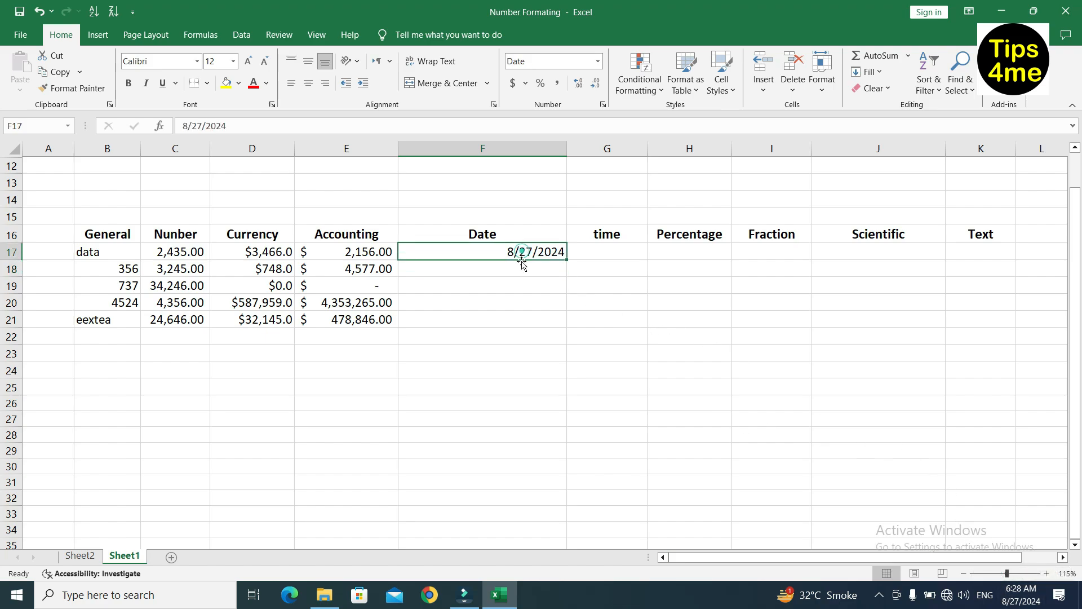
pyautogui.click(521, 266)
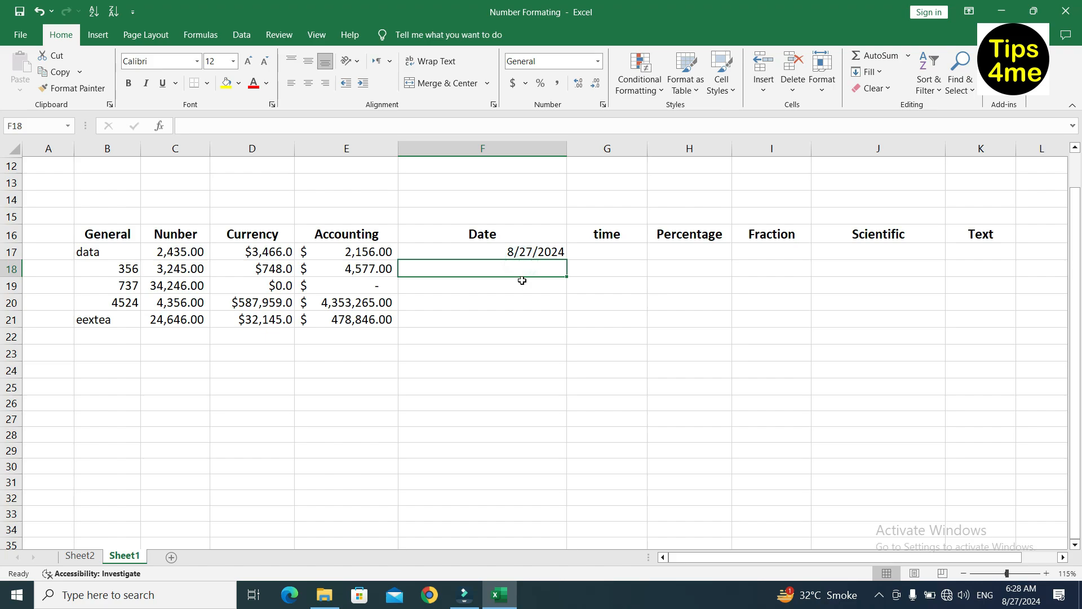
pyautogui.click(522, 280)
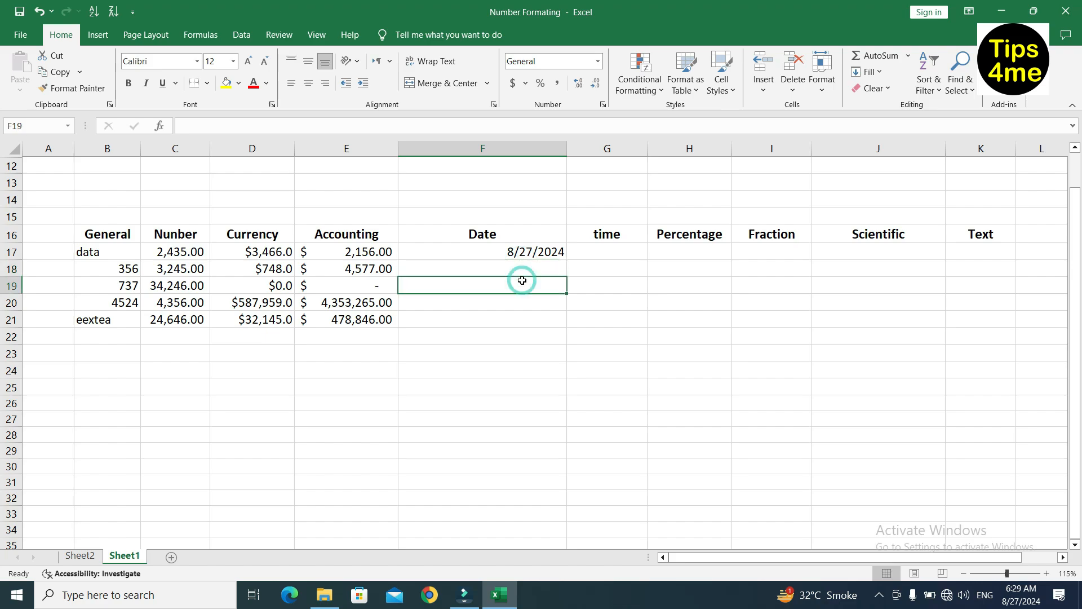
# - Extend the date in F17 down through F21 as a daily series ending at 8/31/2024
pyautogui.click(518, 250)
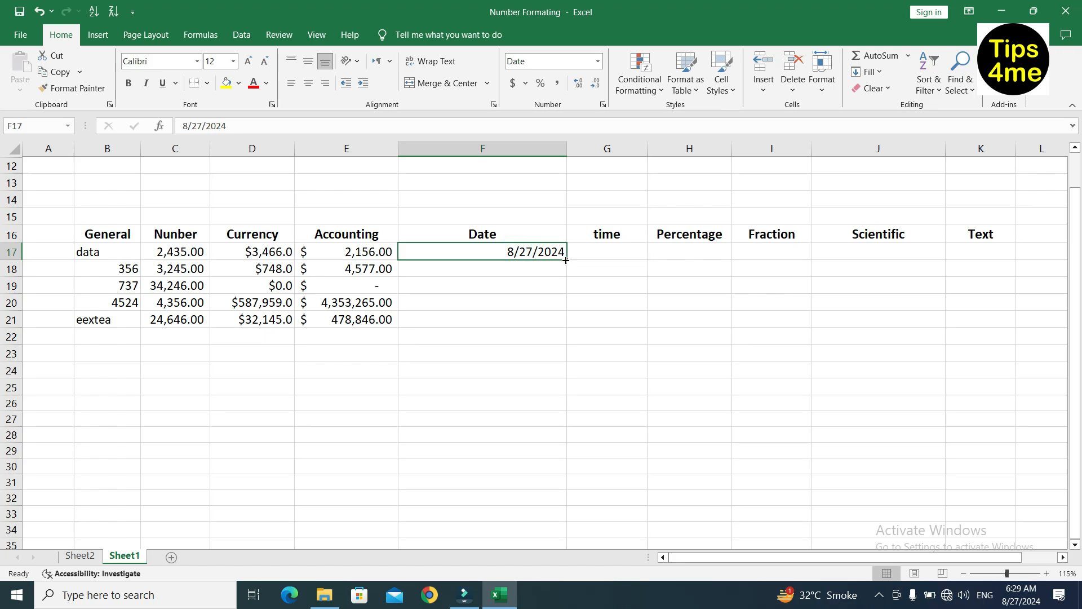
pyautogui.moveTo(566, 260); pyautogui.dragTo(568, 327)
pyautogui.click(509, 319)
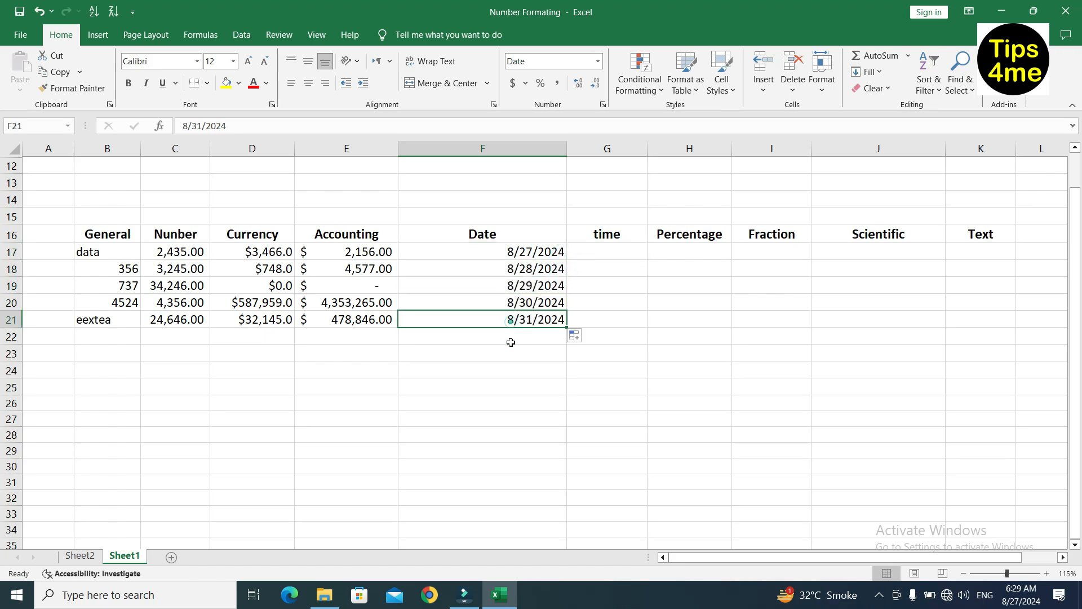
pyautogui.click(510, 350)
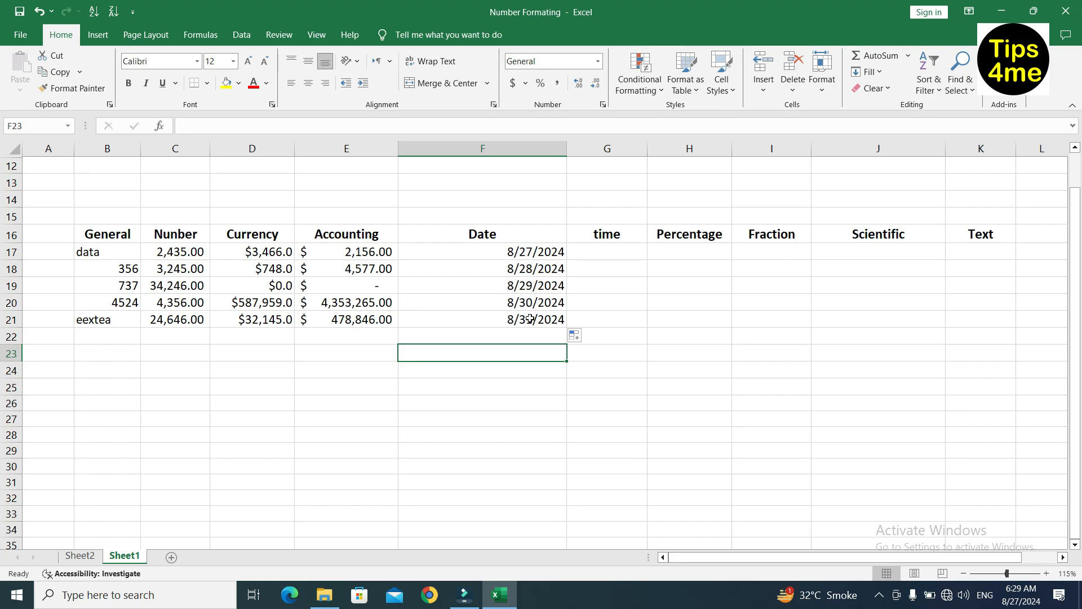
pyautogui.click(552, 302)
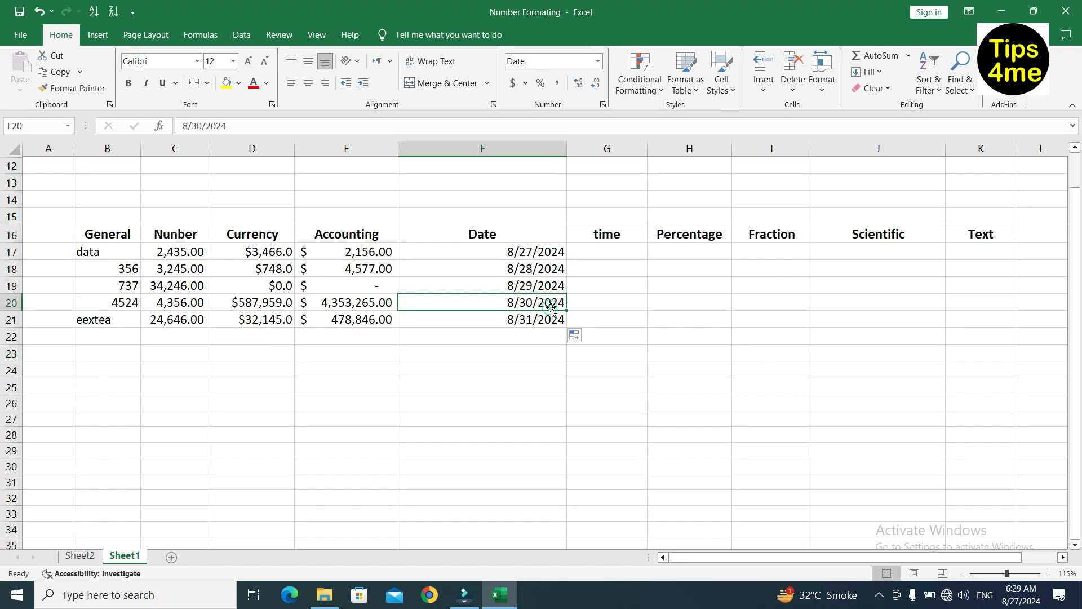
pyautogui.click(580, 304)
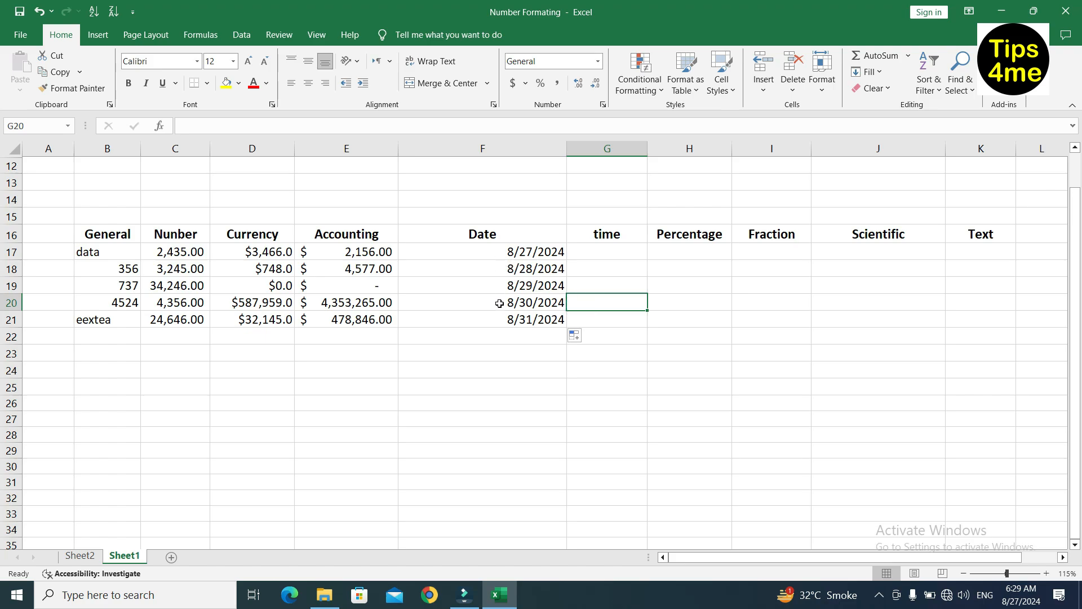
pyautogui.click(498, 251)
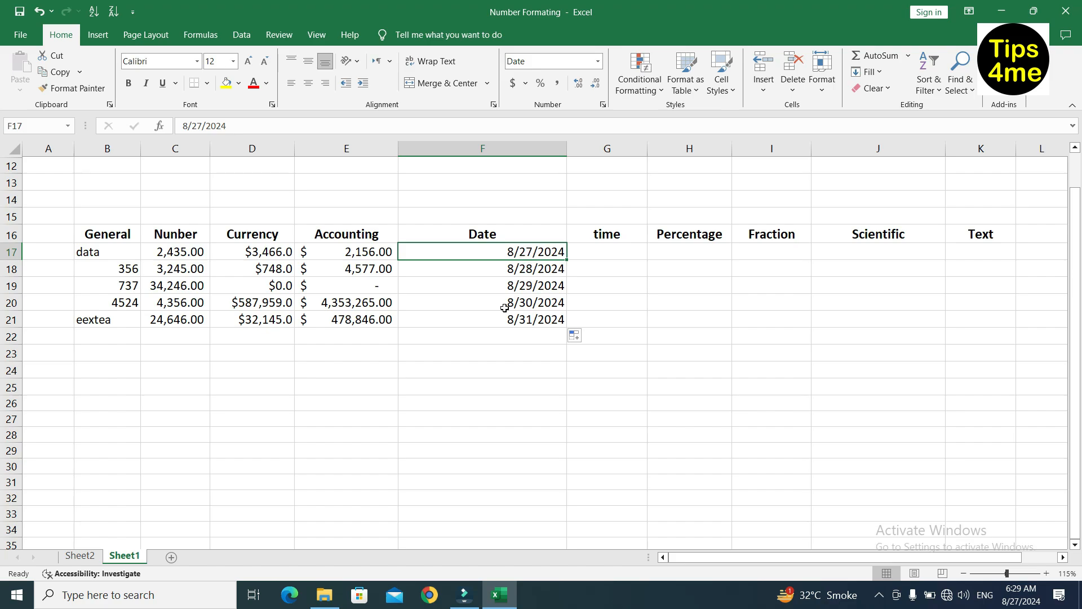
# - Apply the Short Date format to the dates in F17:F21, and switch the same range to Long Date
pyautogui.hotkey('shift', 'Down')
pyautogui.hotkey('shift', 'Down')
pyautogui.hotkey('shift', 'Down')
pyautogui.hotkey('shift', 'Down')
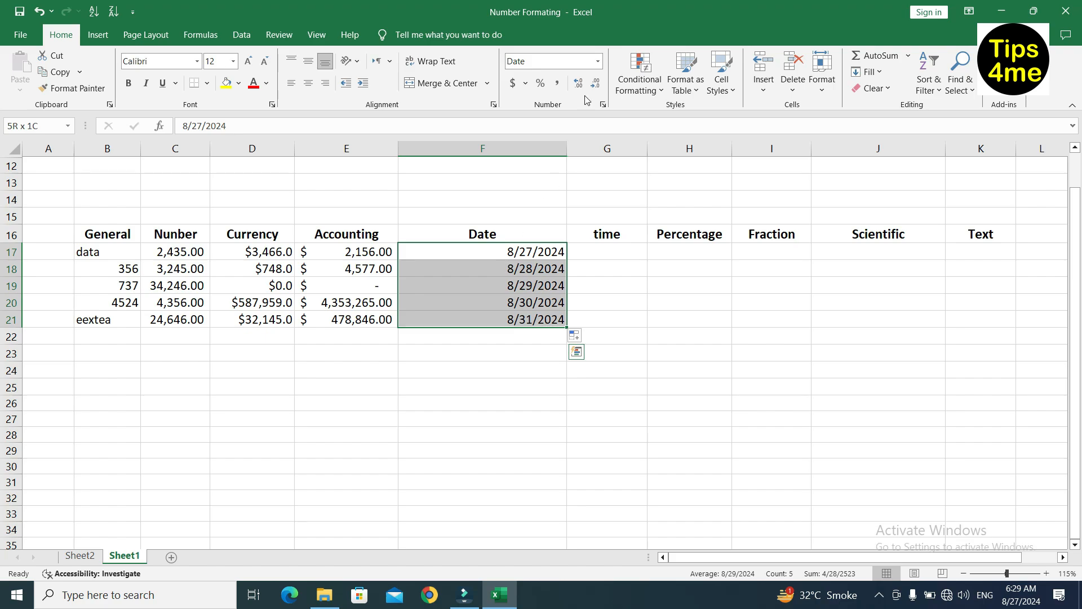
pyautogui.click(598, 61)
pyautogui.click(563, 207)
pyautogui.click(598, 61)
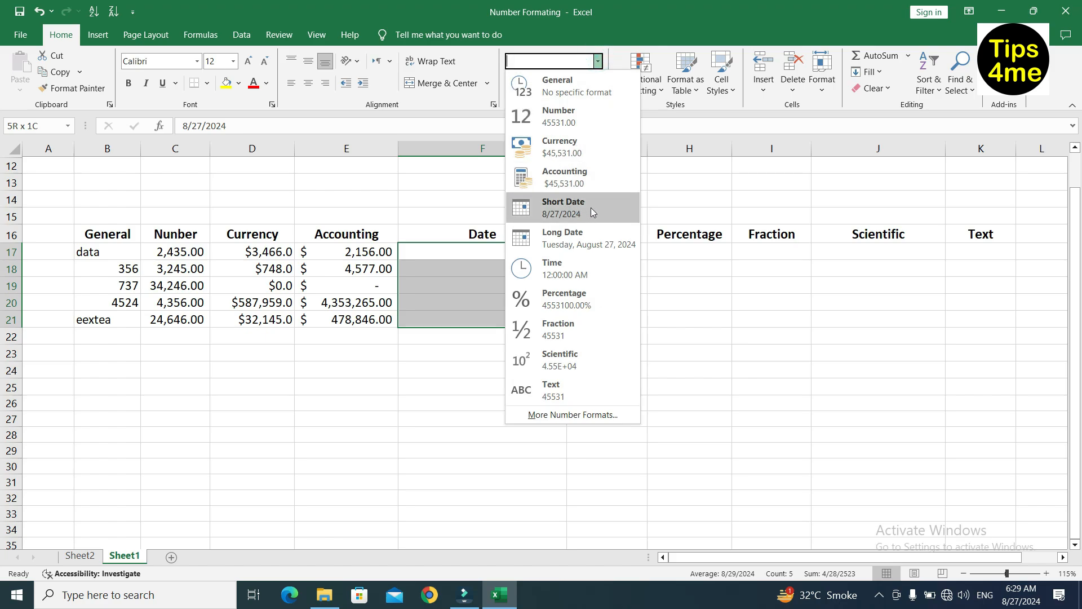
pyautogui.click(680, 290)
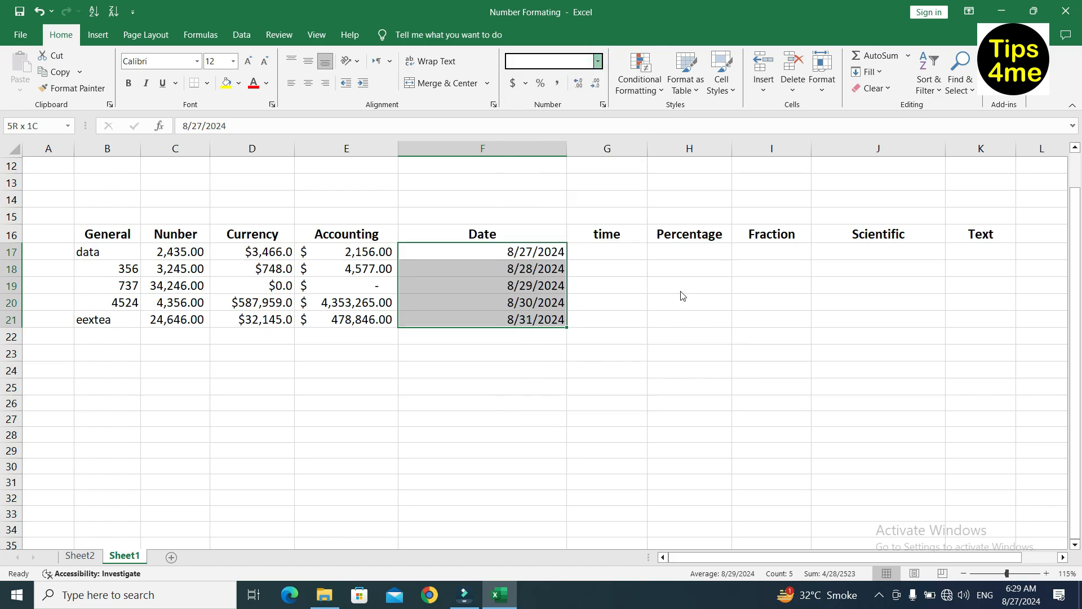
pyautogui.click(598, 61)
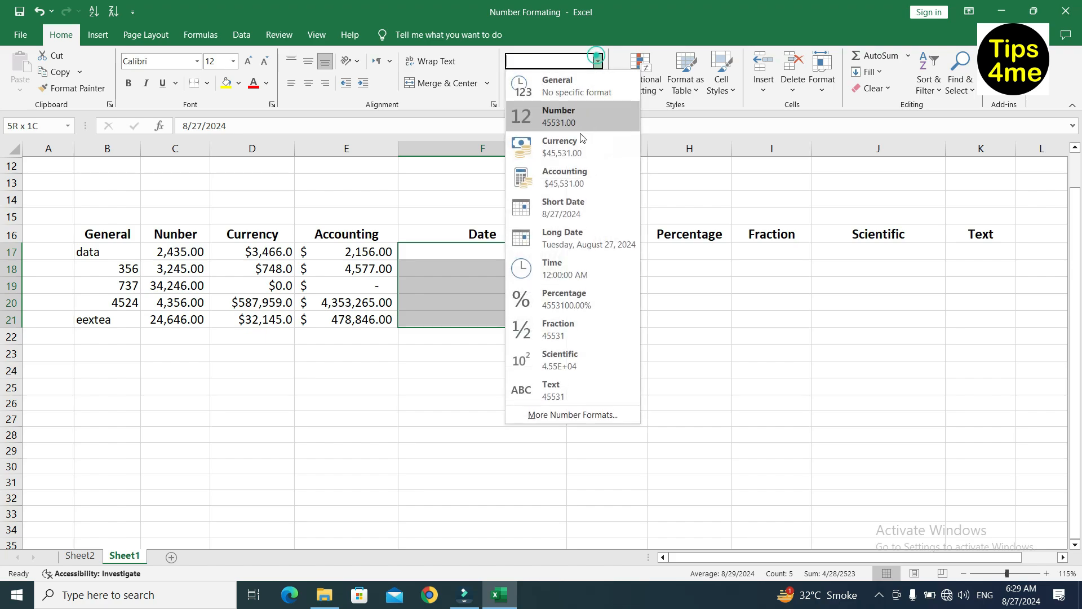
pyautogui.click(568, 205)
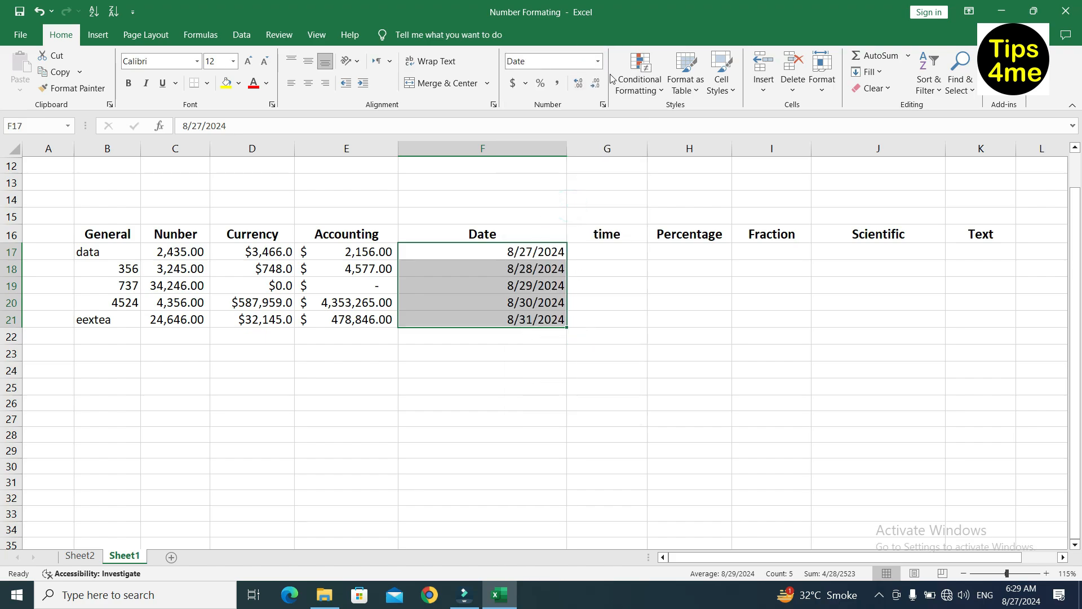
pyautogui.click(597, 59)
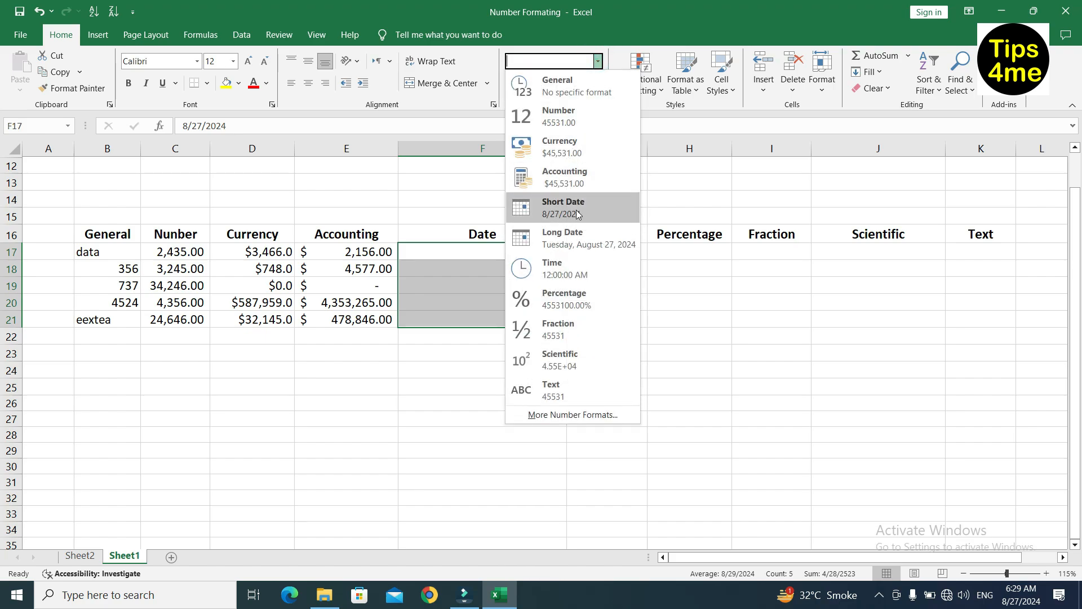
pyautogui.click(573, 241)
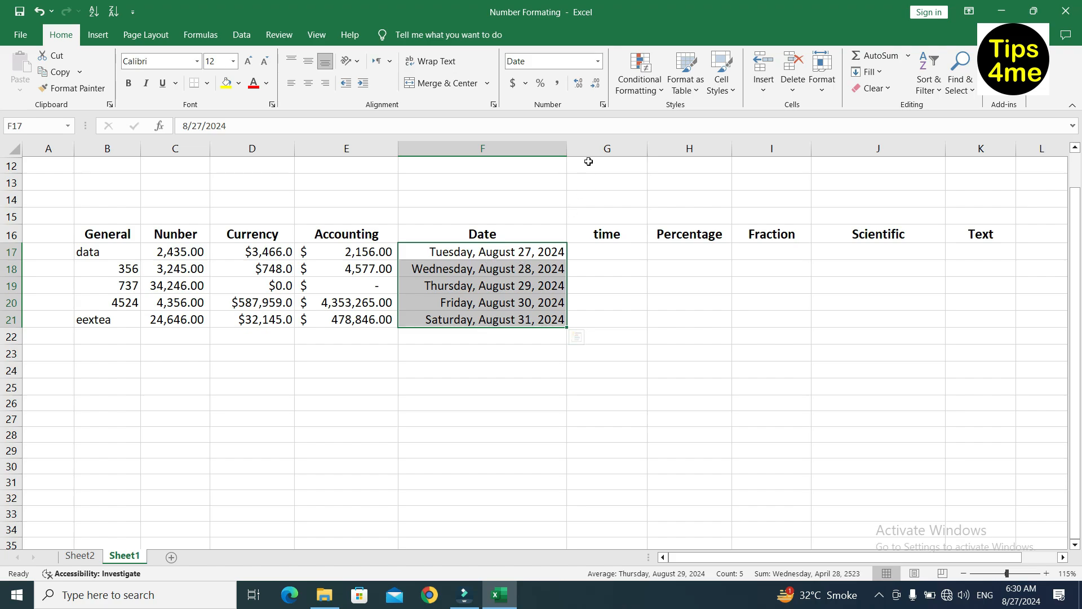
# - Preview date types such as March 14, 2012, 2012-03-14 and 14-Mar-2012 for F17:F21, and apply the Wednesday, March 14, 2012 type
pyautogui.click(603, 104)
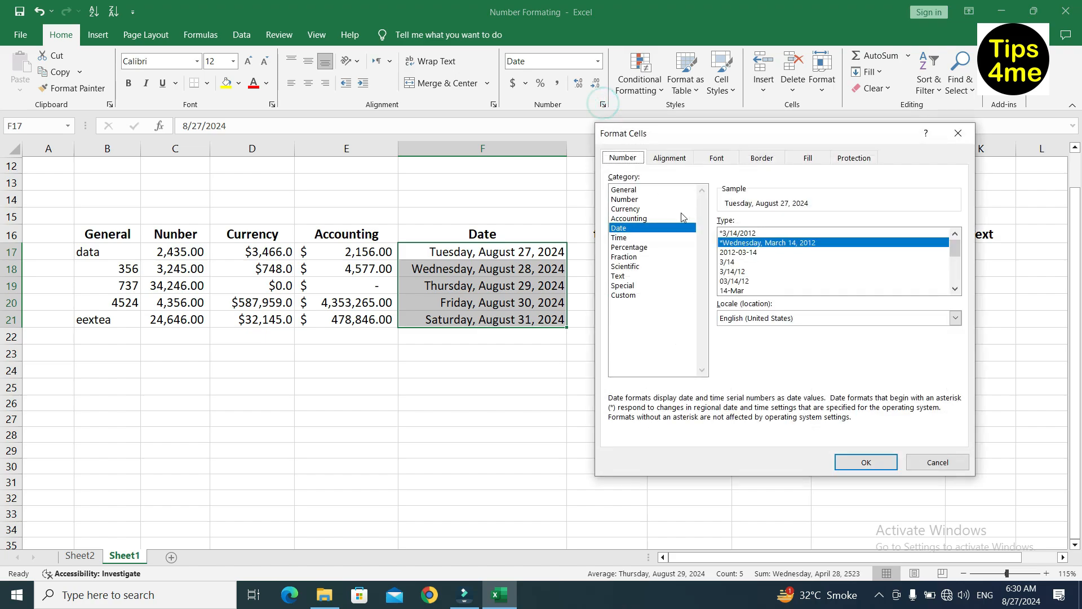
pyautogui.click(635, 229)
pyautogui.moveTo(959, 248); pyautogui.dragTo(958, 264)
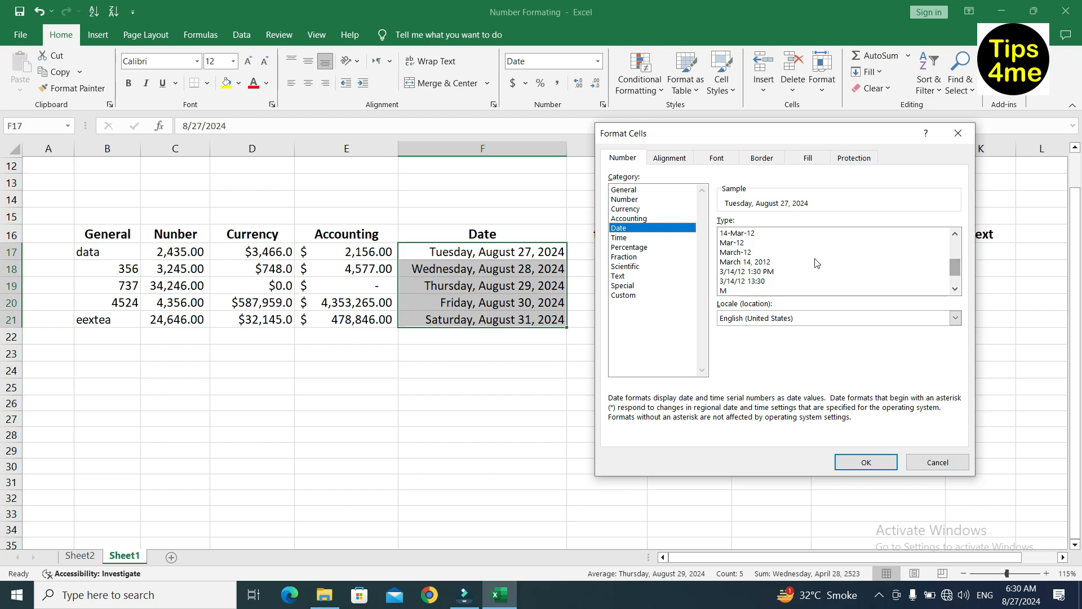
pyautogui.click(752, 262)
pyautogui.click(758, 272)
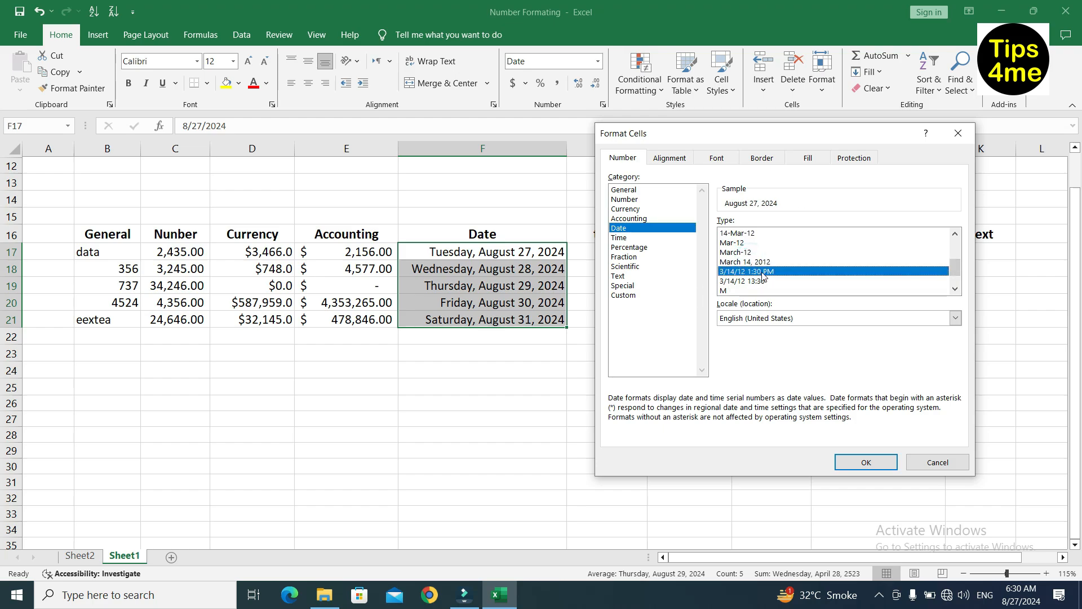
pyautogui.moveTo(957, 270); pyautogui.dragTo(962, 243)
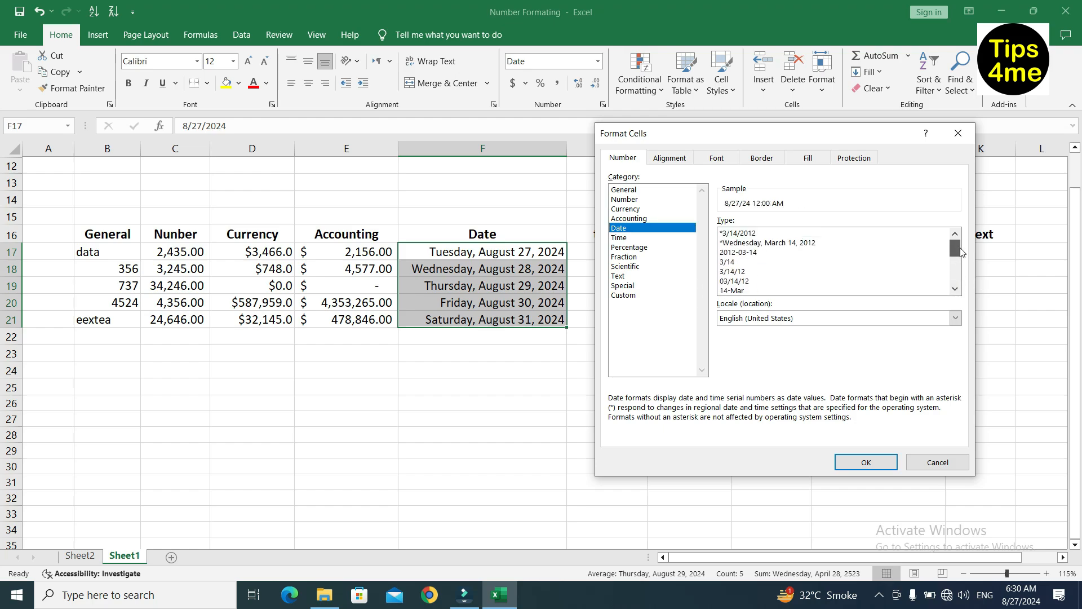
pyautogui.click(744, 253)
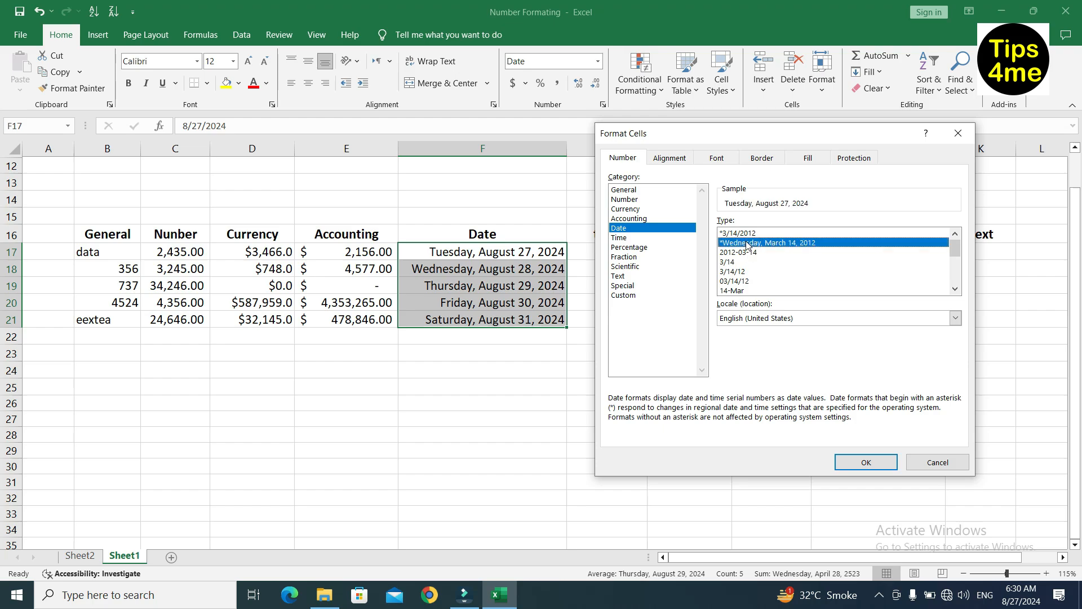
pyautogui.scroll(-4, 742, 282)
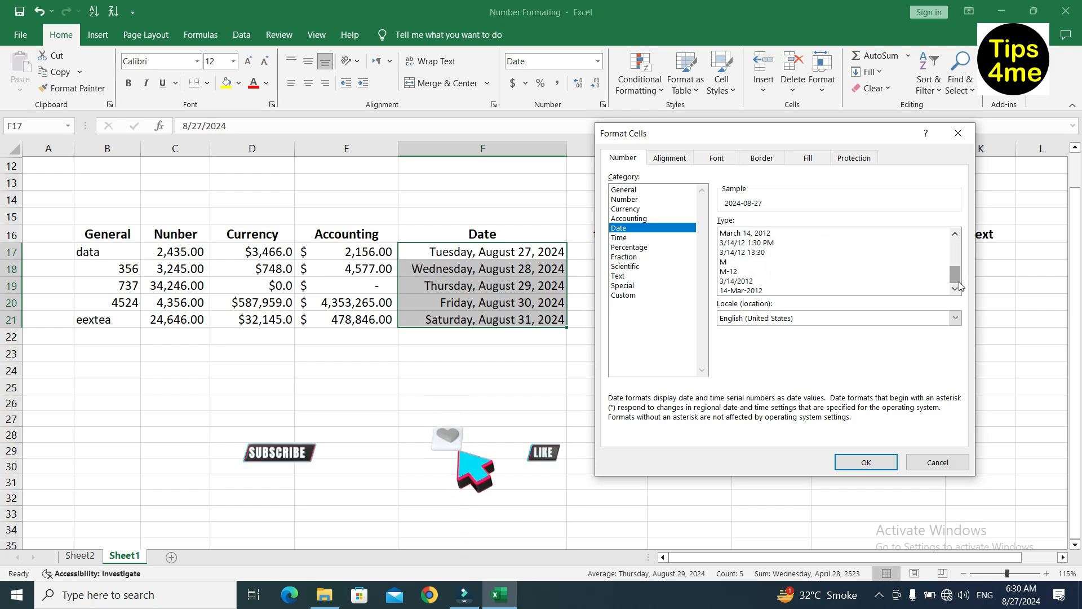
pyautogui.click(741, 290)
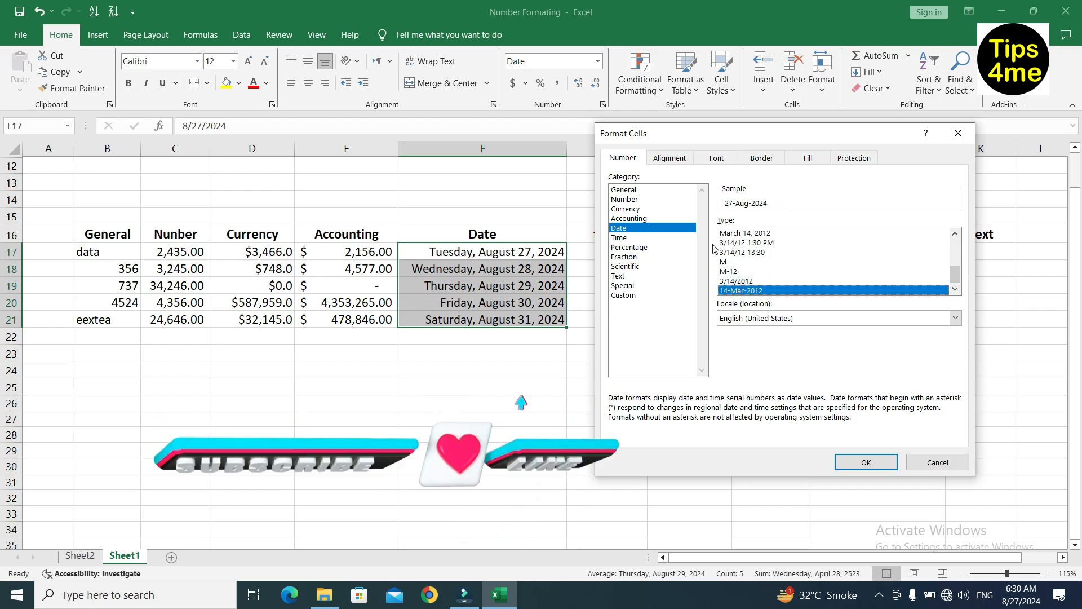
pyautogui.scroll(4, 767, 280)
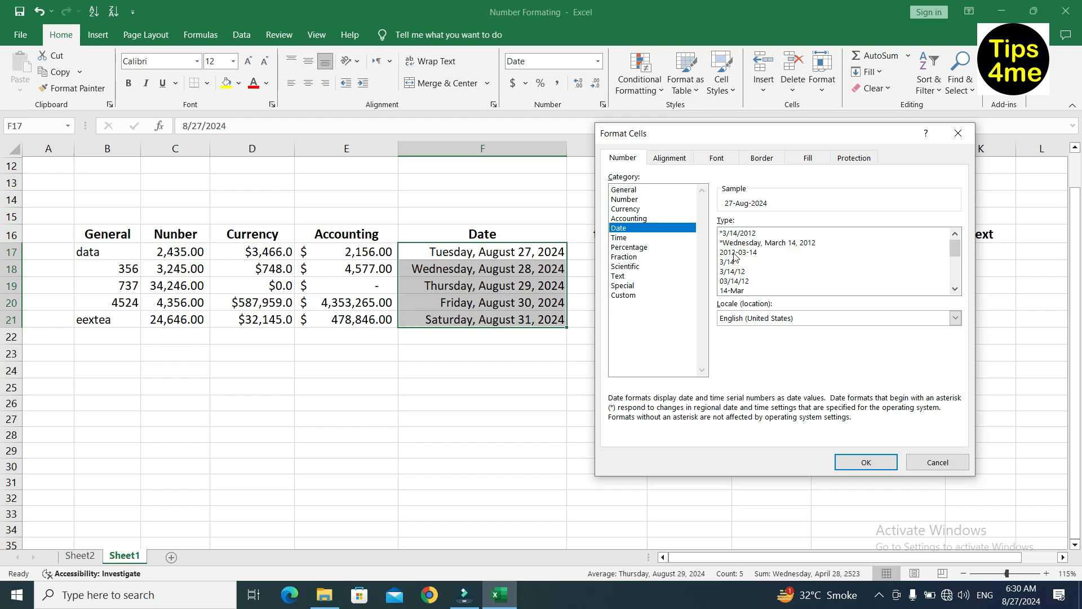
pyautogui.click(760, 244)
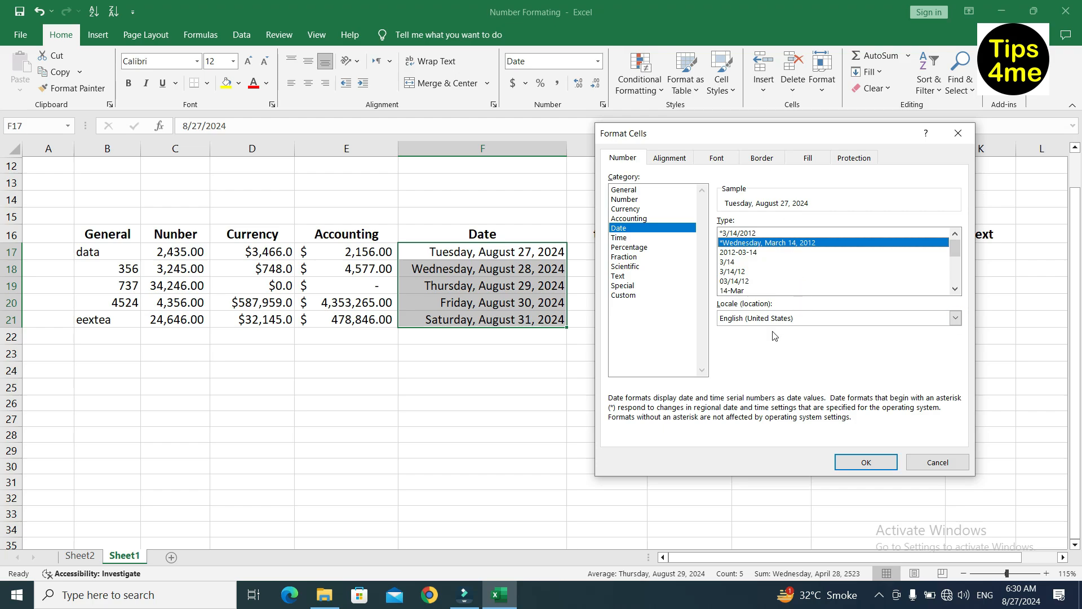
pyautogui.click(866, 463)
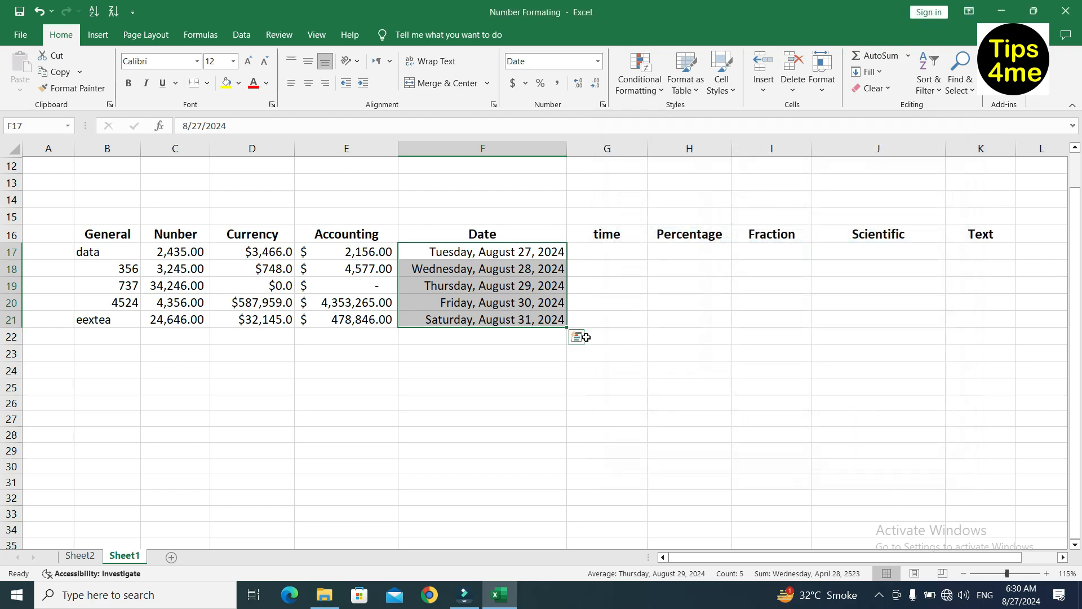
# - Insert the current time, 6:30 AM, in G17 under the time heading and check it against the system clock
pyautogui.click(621, 297)
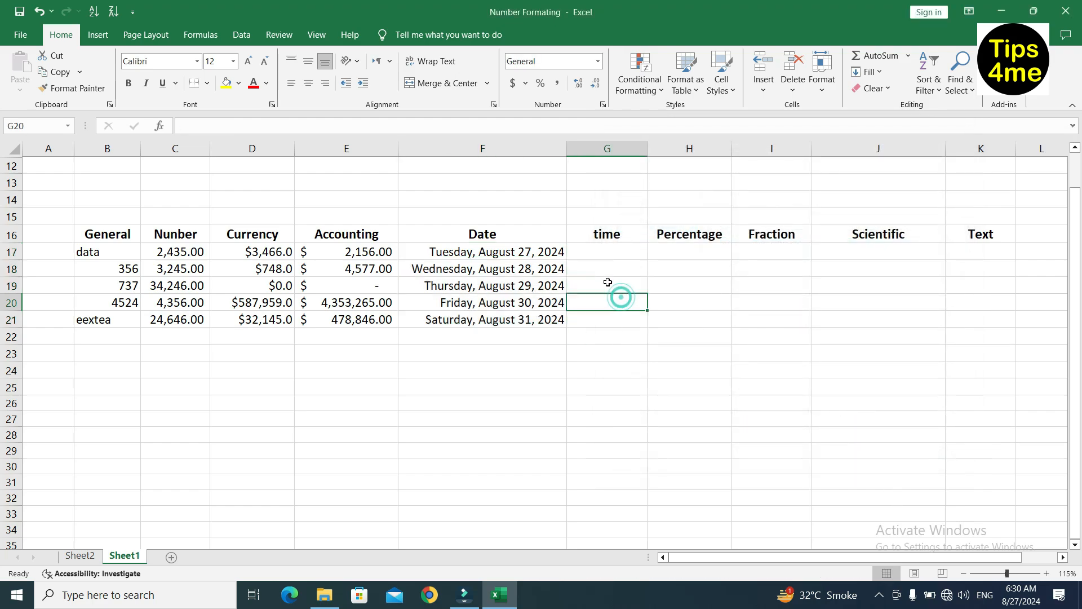
pyautogui.click(612, 253)
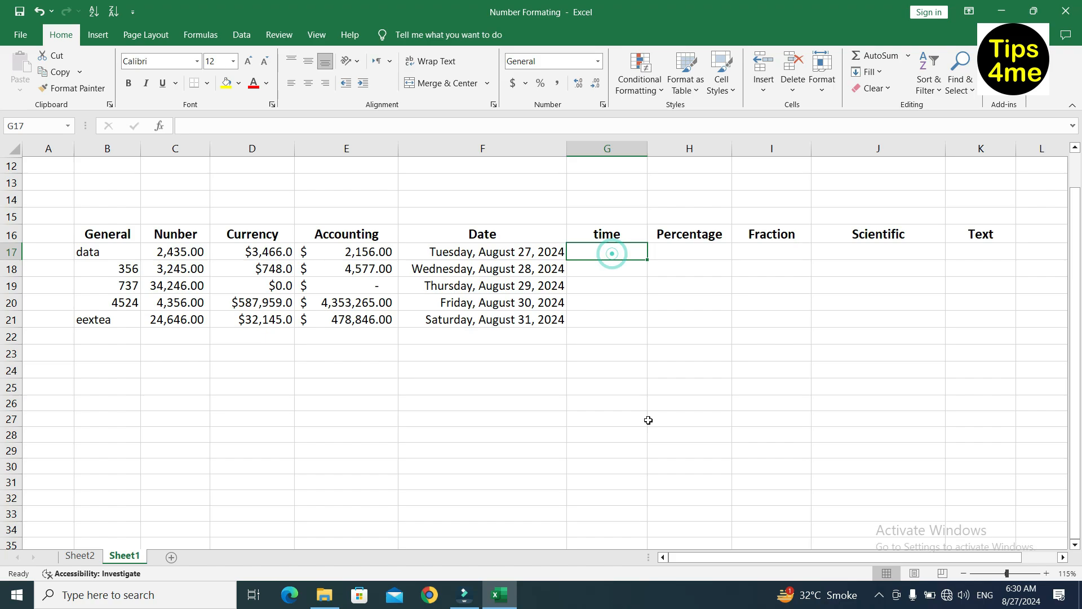
pyautogui.hotkey('ctrl', 'shift', ';')
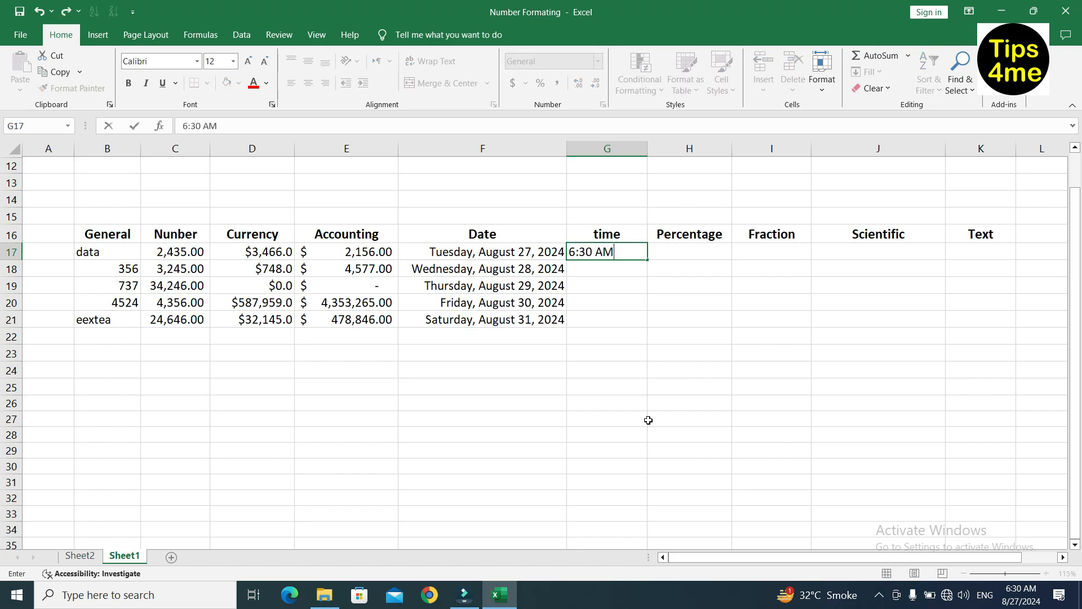
pyautogui.press('Return')
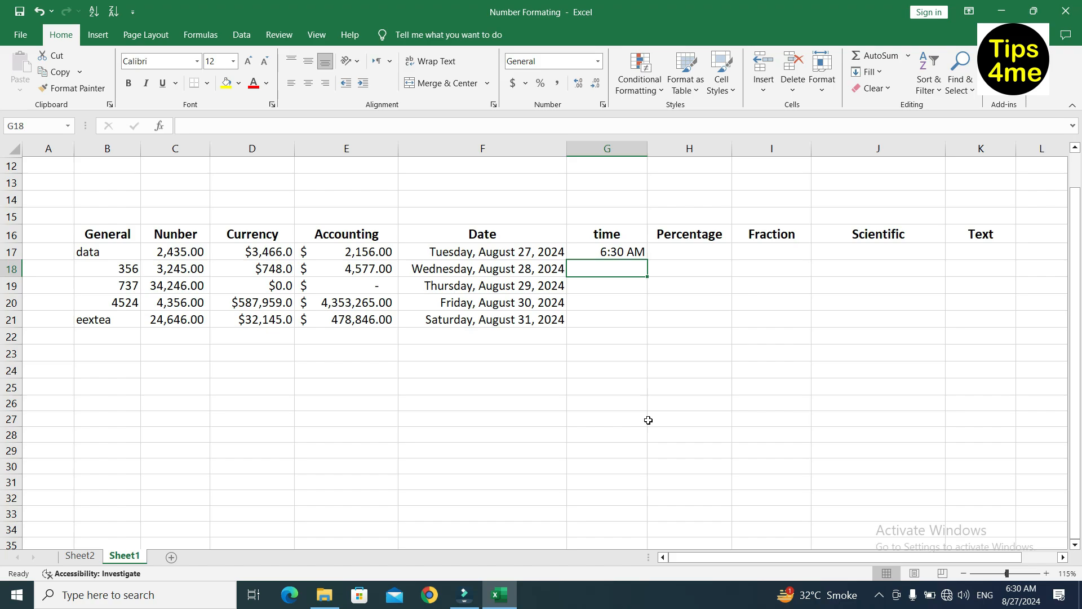
pyautogui.moveTo(1012, 599)
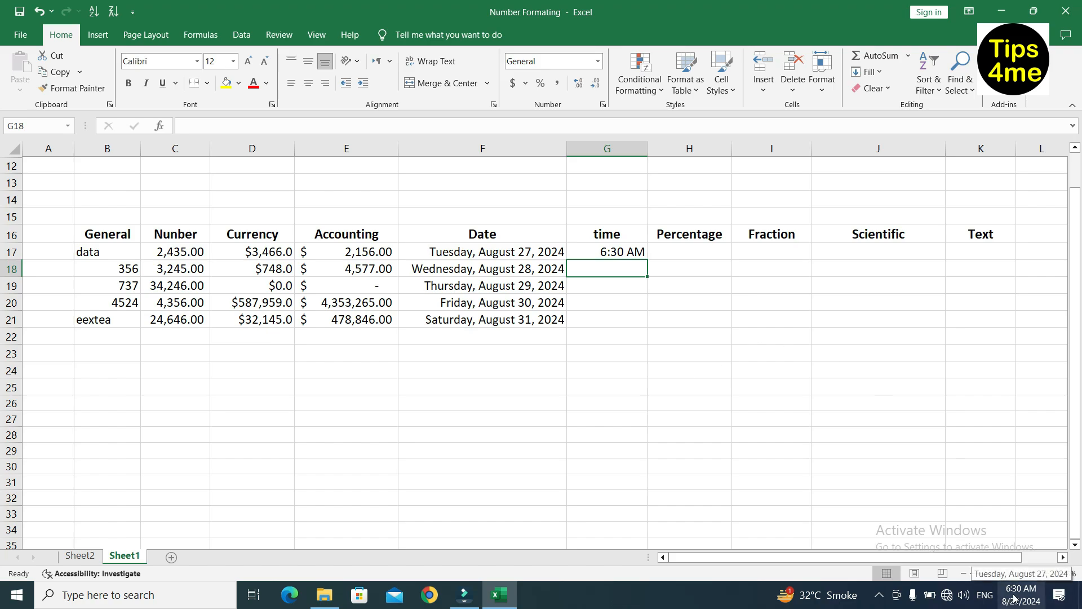
# - Extend the time in G17 down through G21 as an hourly series ending at 10:30 AM
pyautogui.click(606, 254)
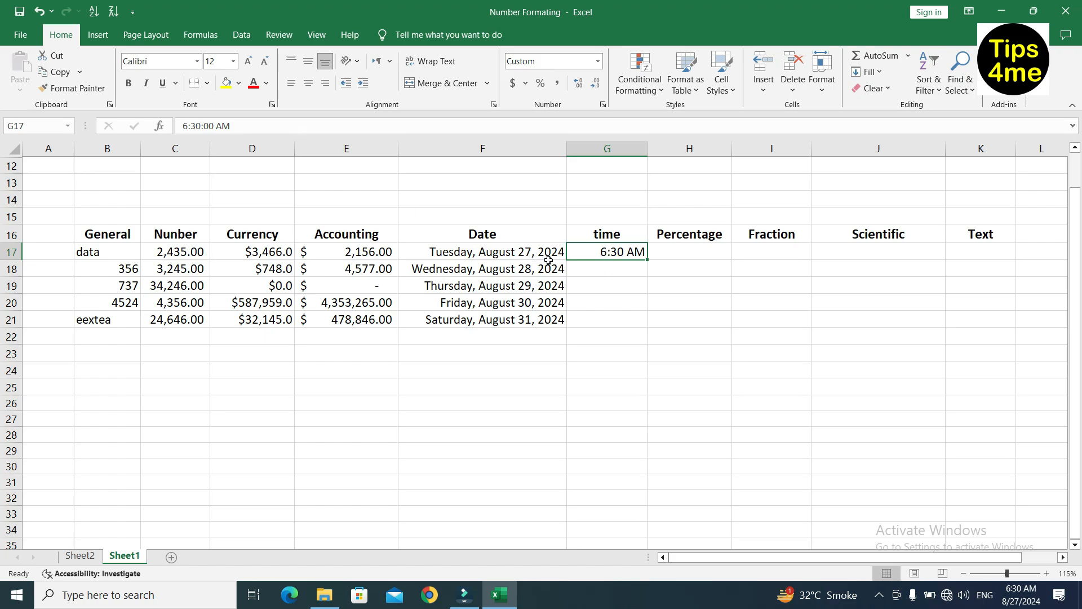
pyautogui.click(606, 265)
pyautogui.click(610, 252)
pyautogui.moveTo(649, 258); pyautogui.dragTo(651, 328)
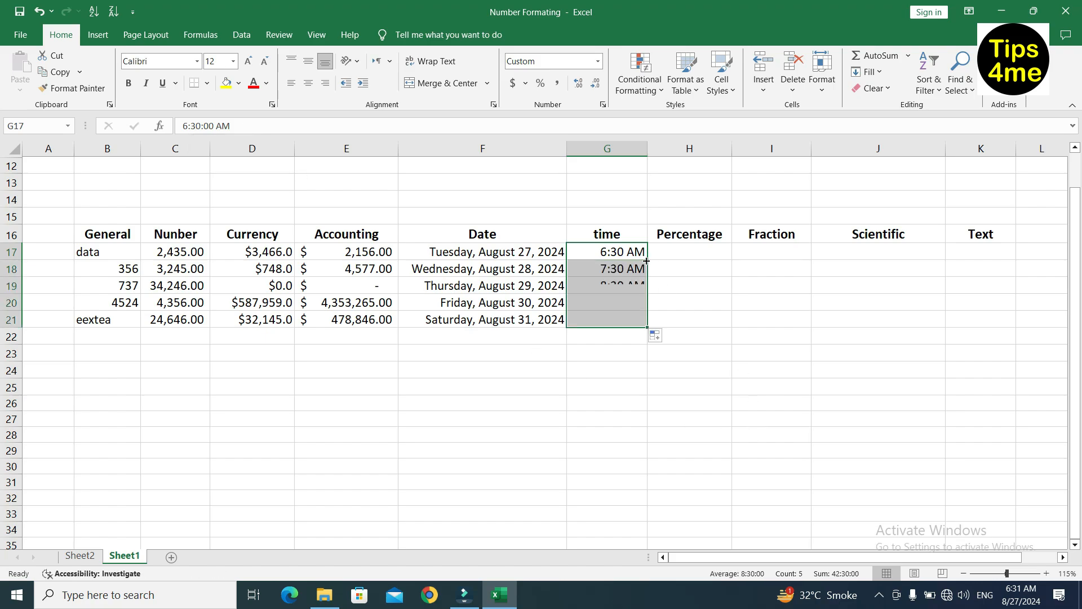
pyautogui.click(593, 355)
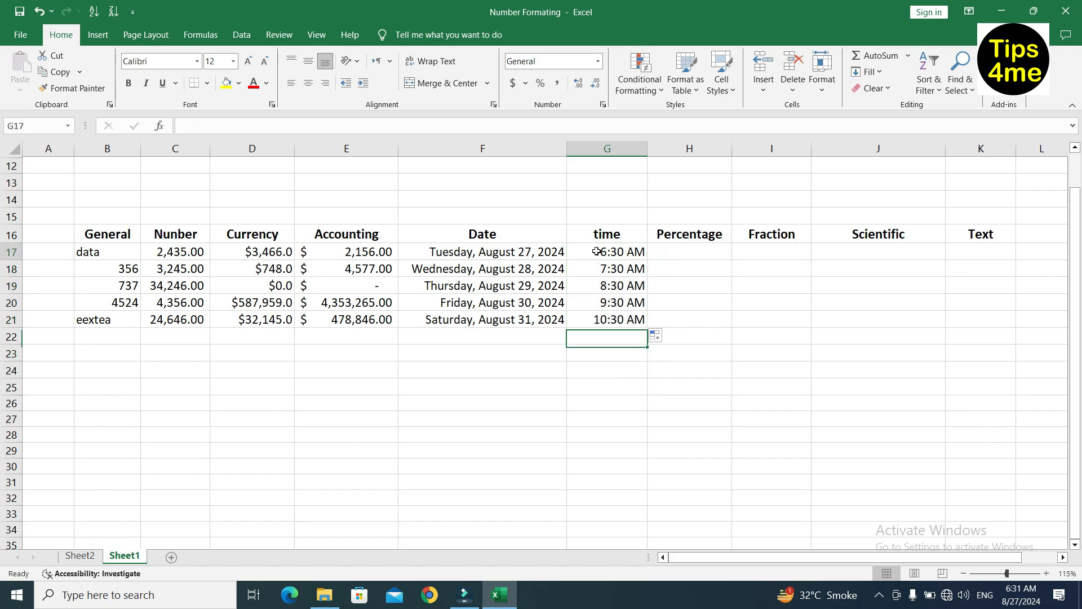
# - Format the times in G17:G21 with the Time category's 37:30:55 type
pyautogui.moveTo(593, 251); pyautogui.dragTo(603, 316)
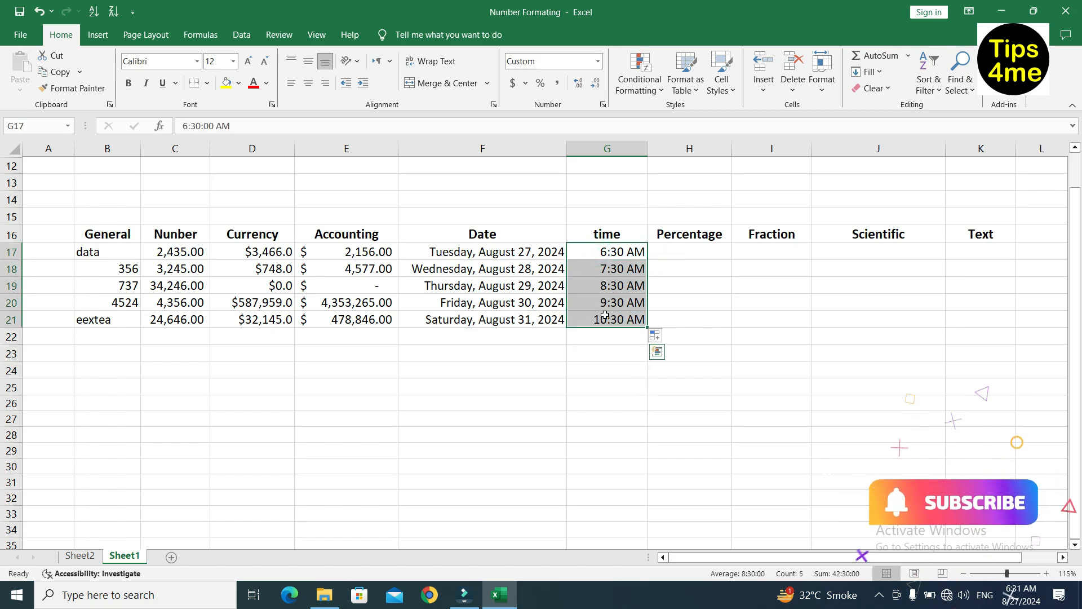
pyautogui.click(598, 61)
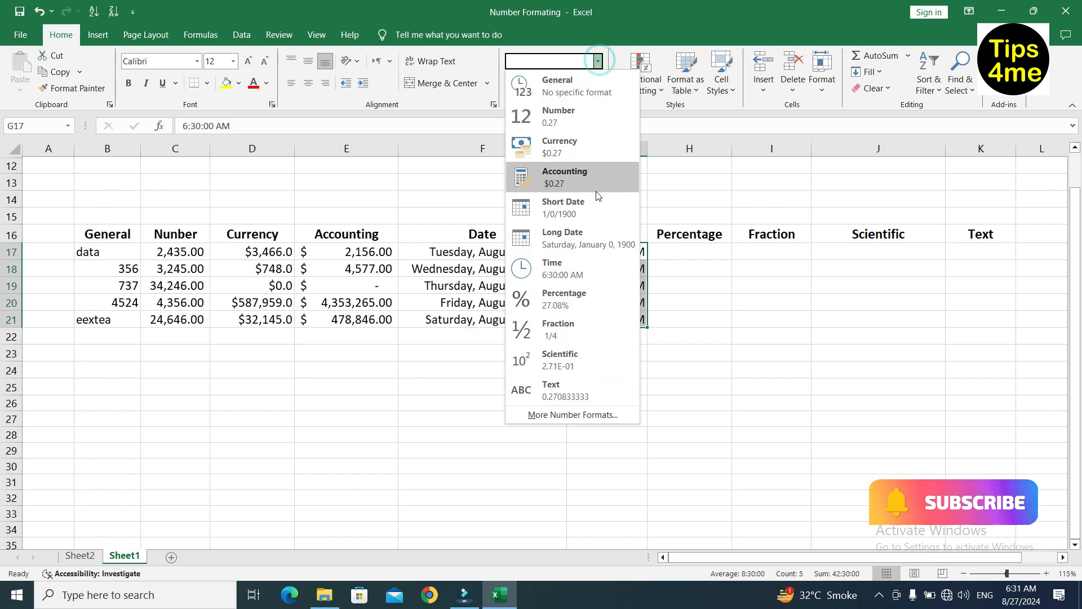
pyautogui.click(568, 414)
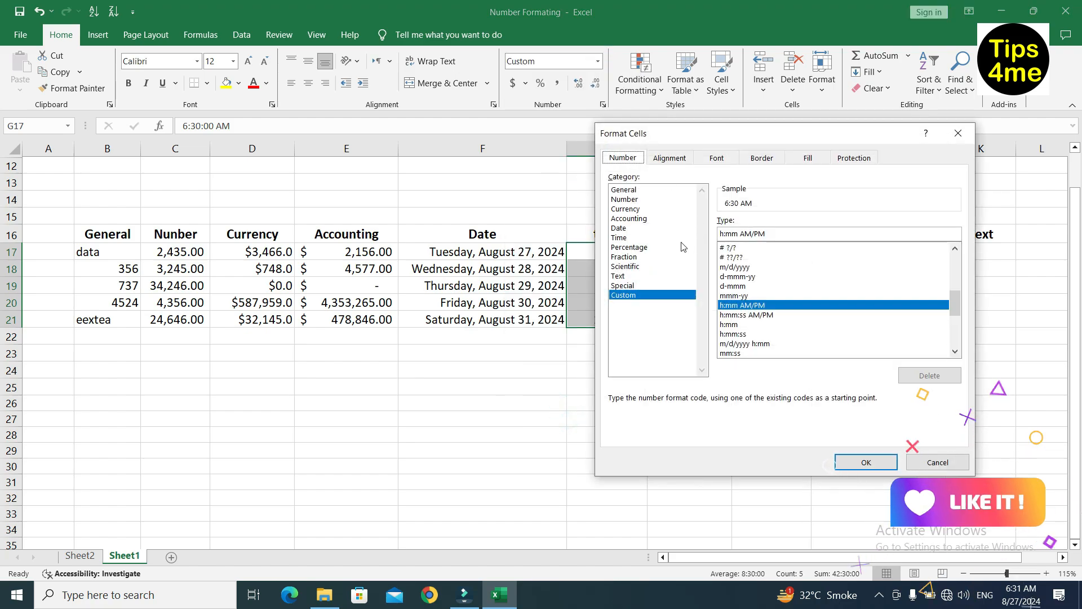
pyautogui.click(619, 238)
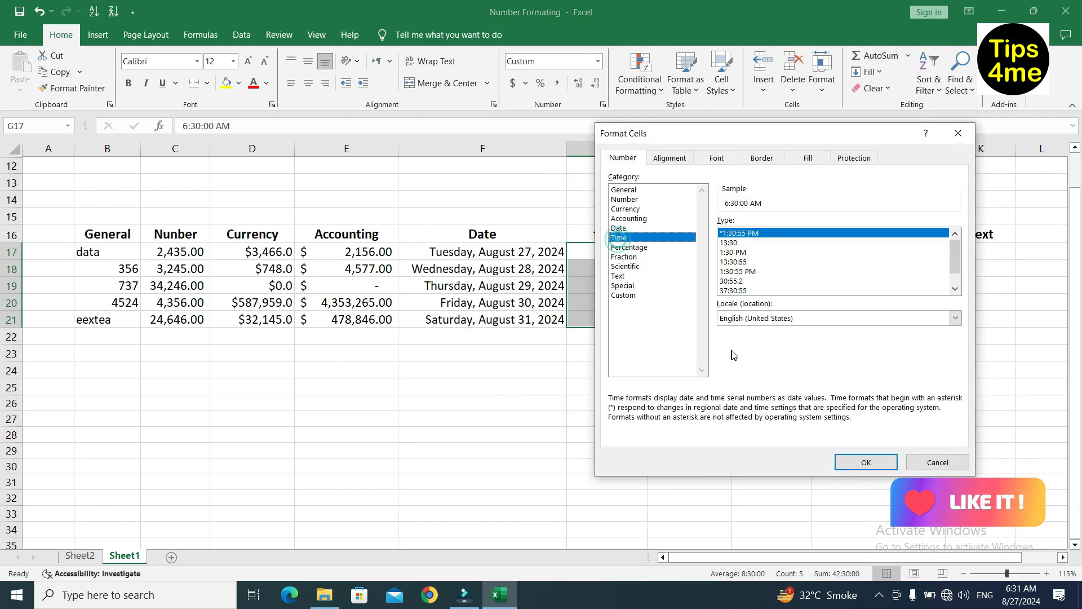
pyautogui.moveTo(832, 139); pyautogui.dragTo(344, 156)
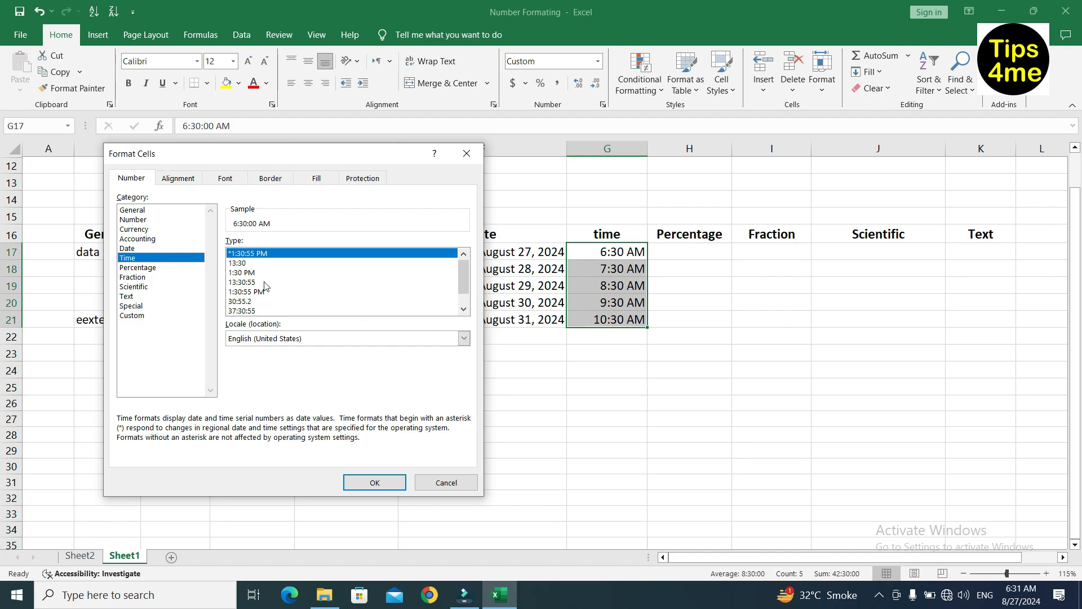
pyautogui.moveTo(464, 272); pyautogui.dragTo(464, 281)
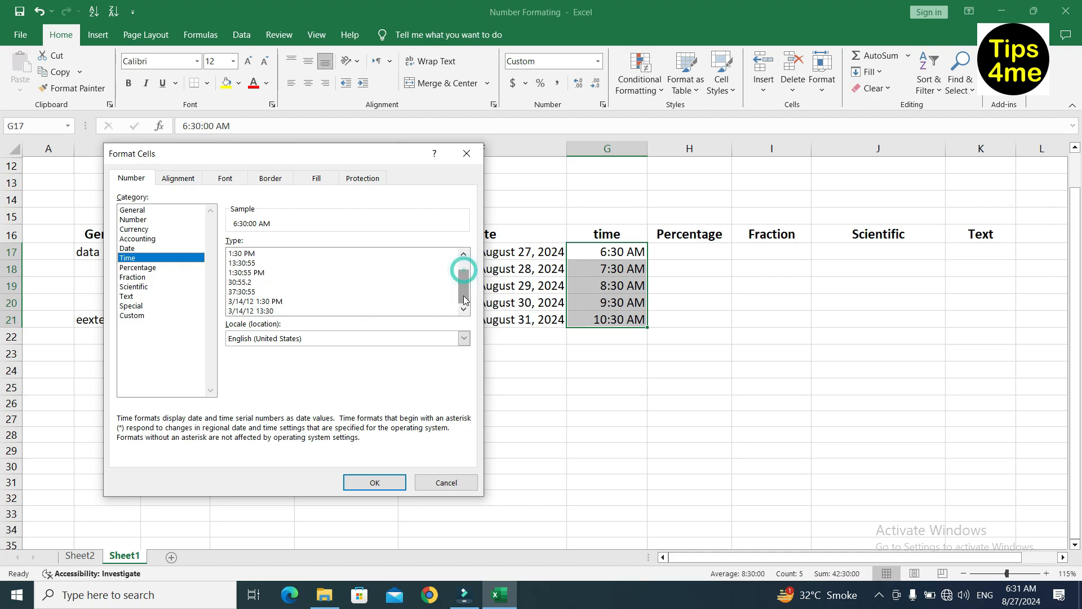
pyautogui.click(242, 292)
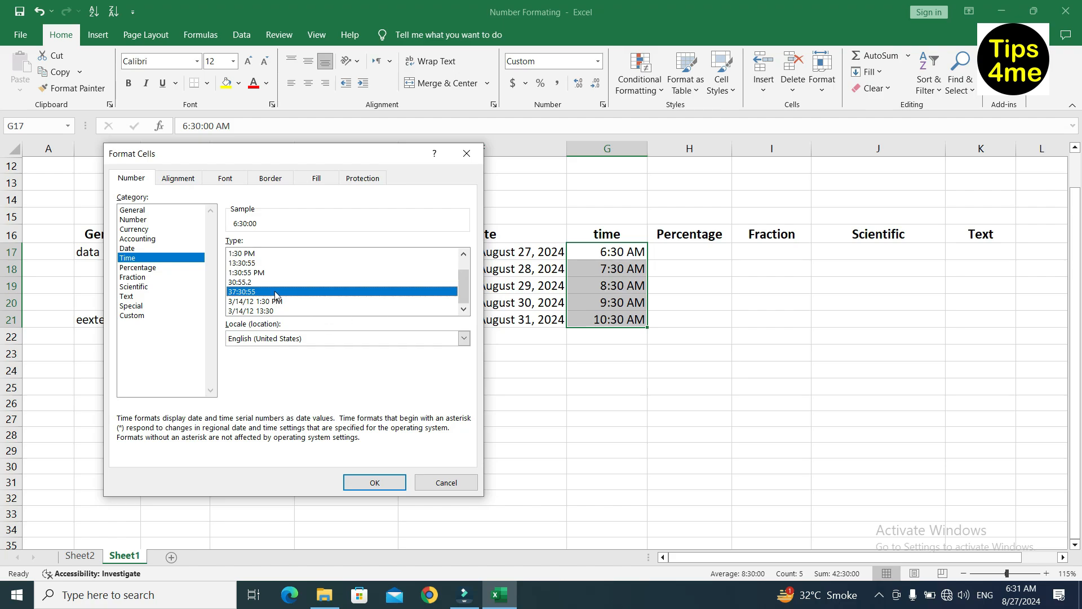
pyautogui.click(374, 482)
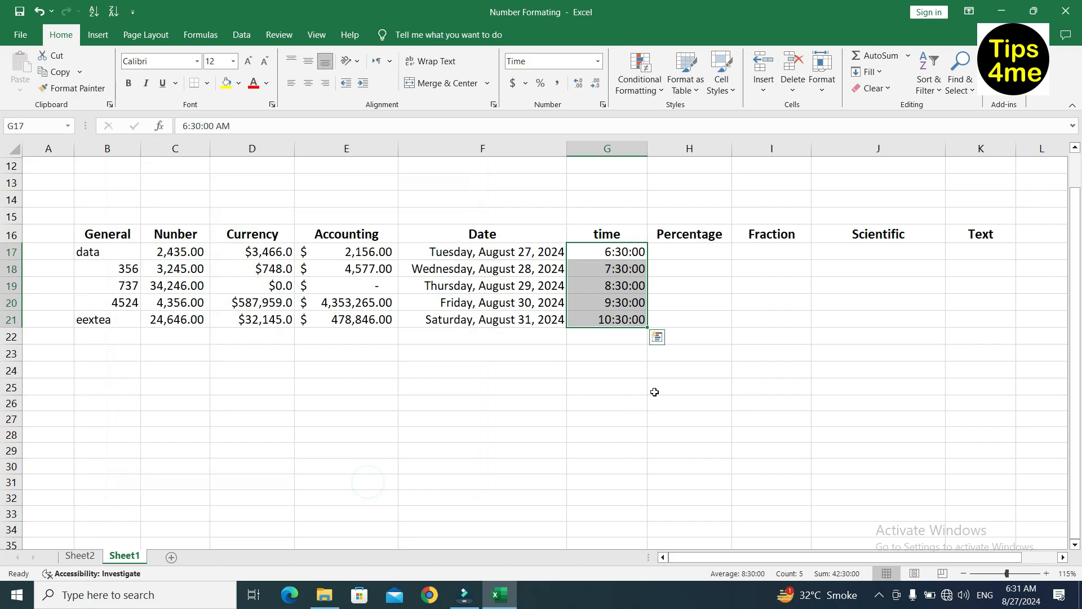
# - Format the times in G17:G21 with the Time category's 1:30:55 PM type
pyautogui.click(600, 63)
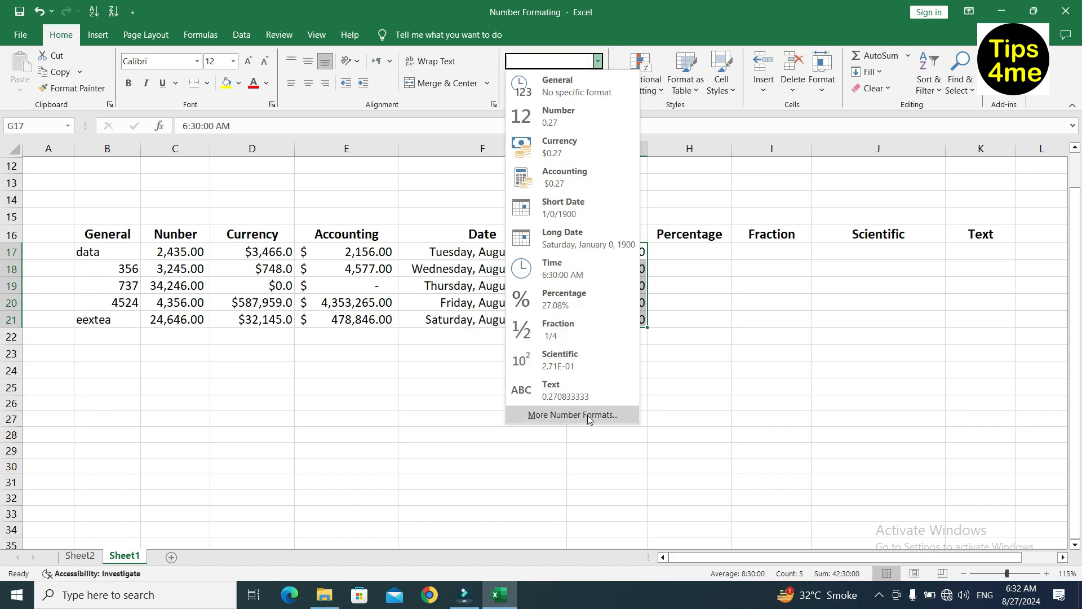
pyautogui.click(572, 414)
pyautogui.click(256, 292)
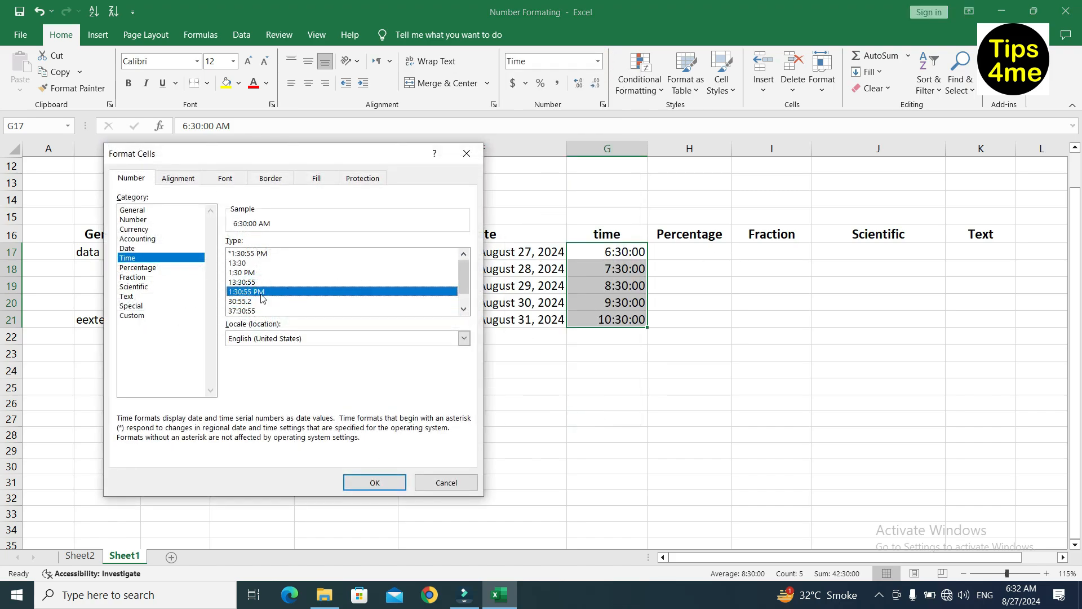
pyautogui.click(369, 482)
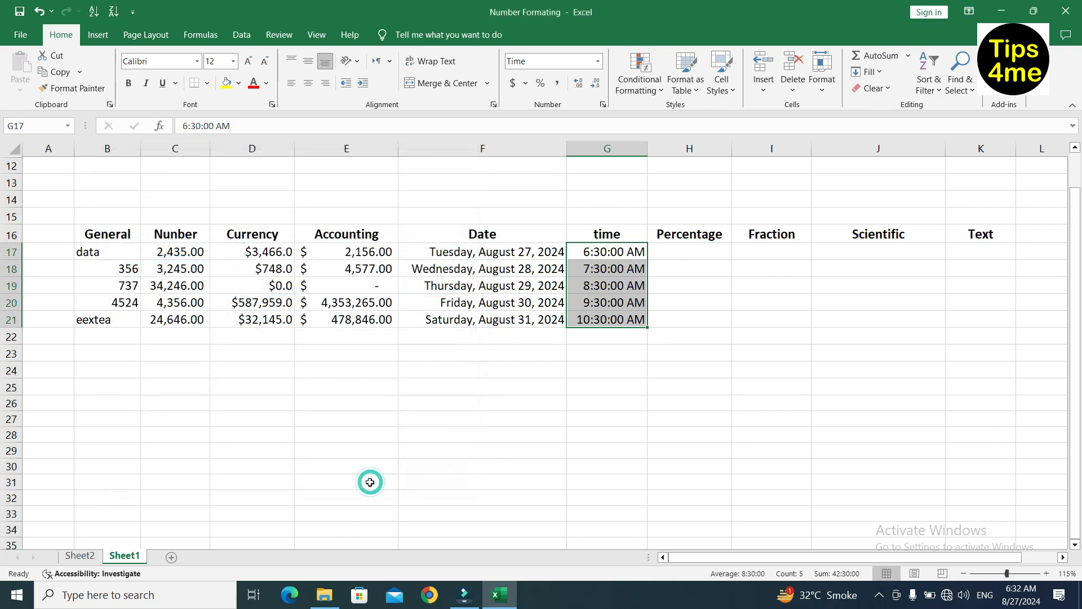
pyautogui.click(730, 341)
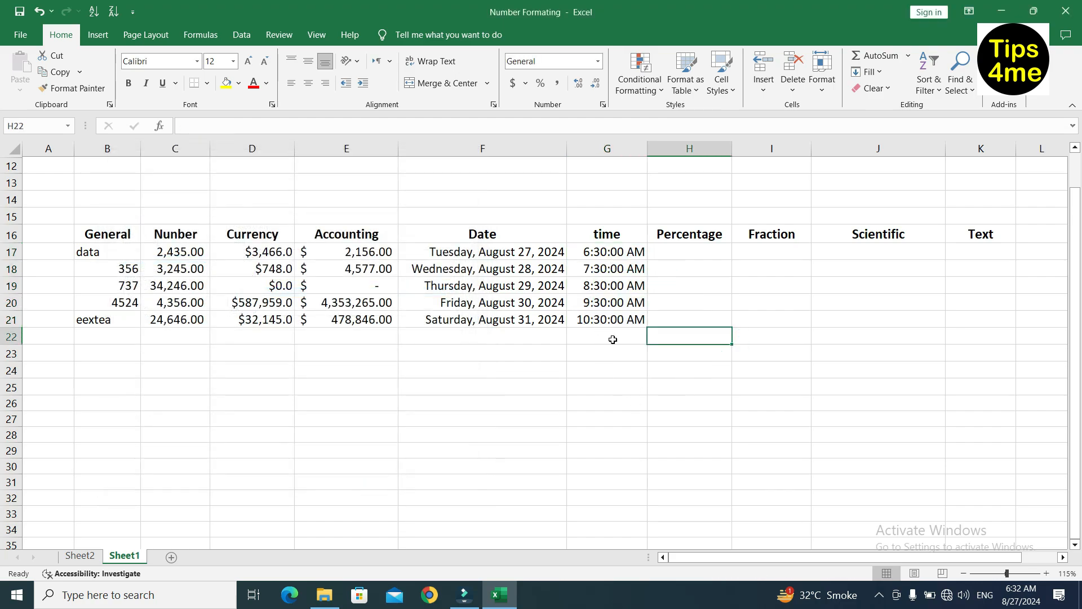
# - Change the time in G21 to 12:30:00 AM
pyautogui.click(589, 320)
pyautogui.click(606, 251)
pyautogui.moveTo(607, 250); pyautogui.dragTo(614, 319)
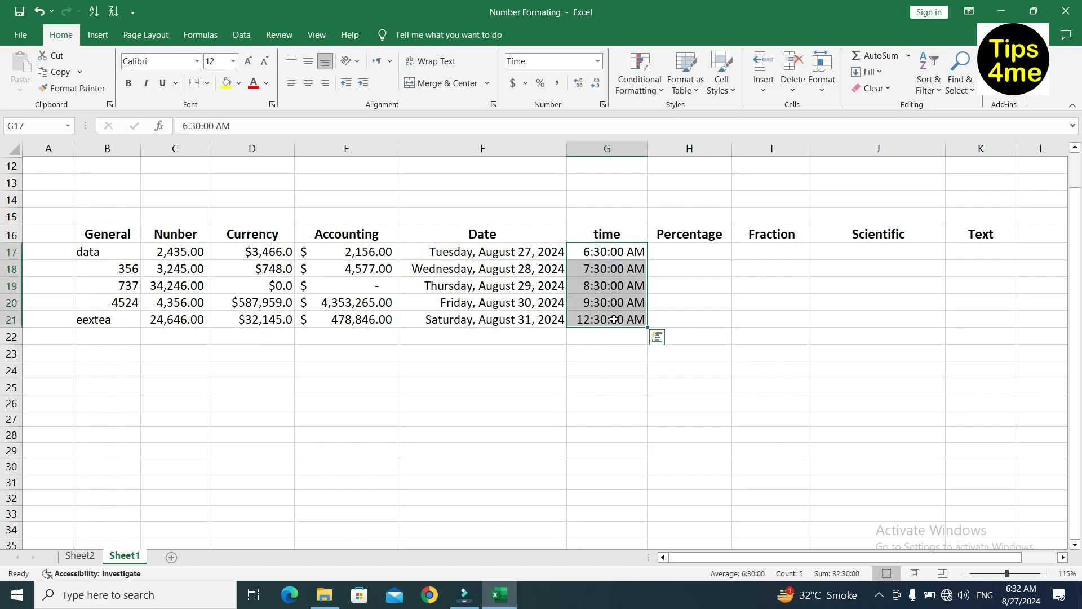
pyautogui.click(613, 387)
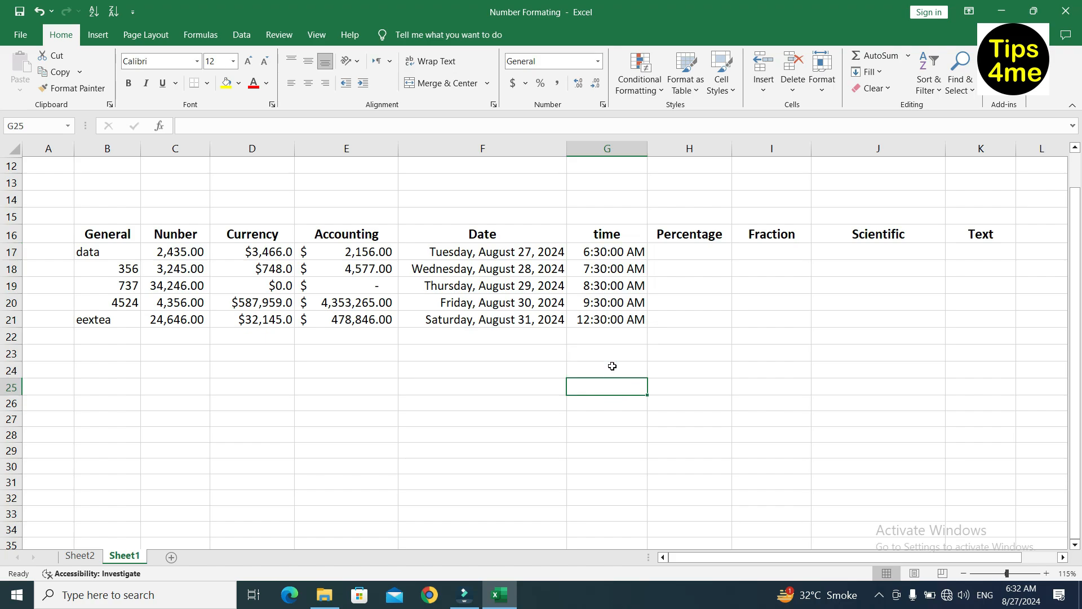
# - Format the times in G17:G21 with the Time category's 1:30 PM type, without seconds
pyautogui.moveTo(607, 254); pyautogui.dragTo(614, 319)
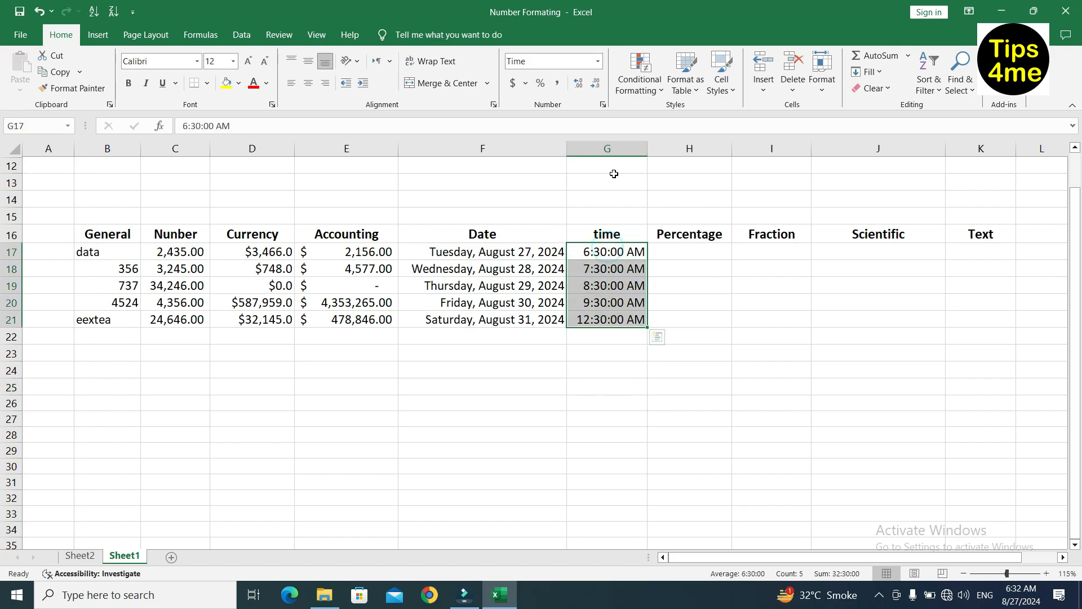
pyautogui.click(603, 104)
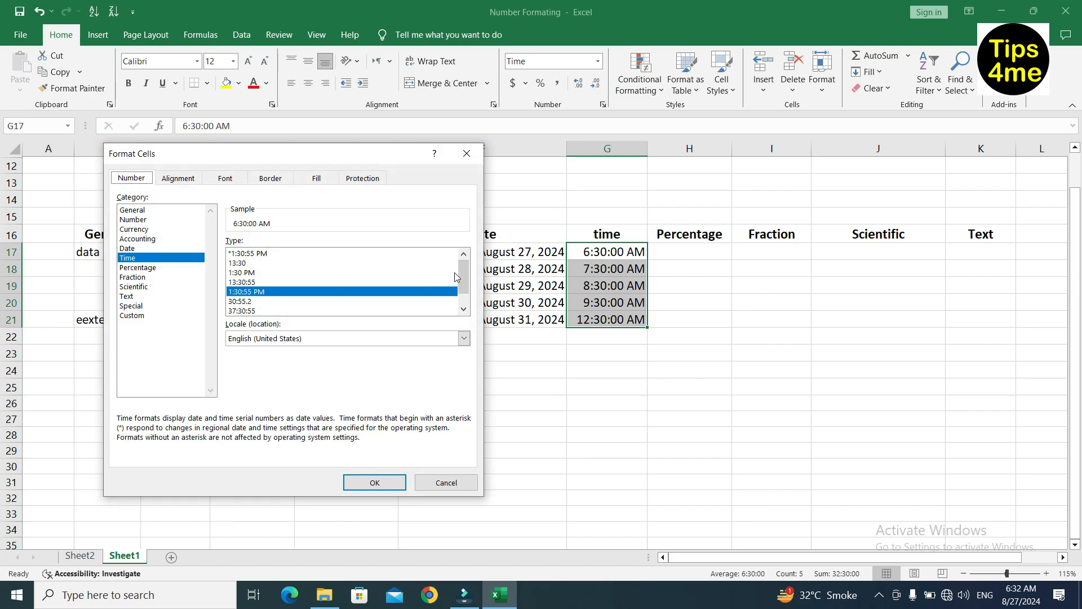
pyautogui.moveTo(462, 272); pyautogui.dragTo(425, 262)
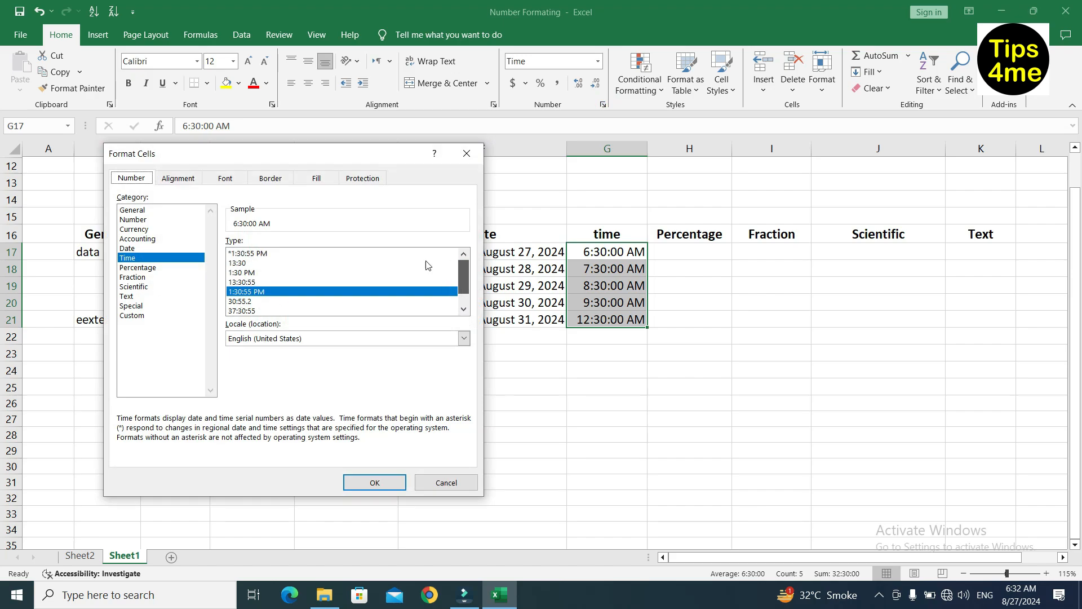
pyautogui.click(293, 273)
pyautogui.click(376, 484)
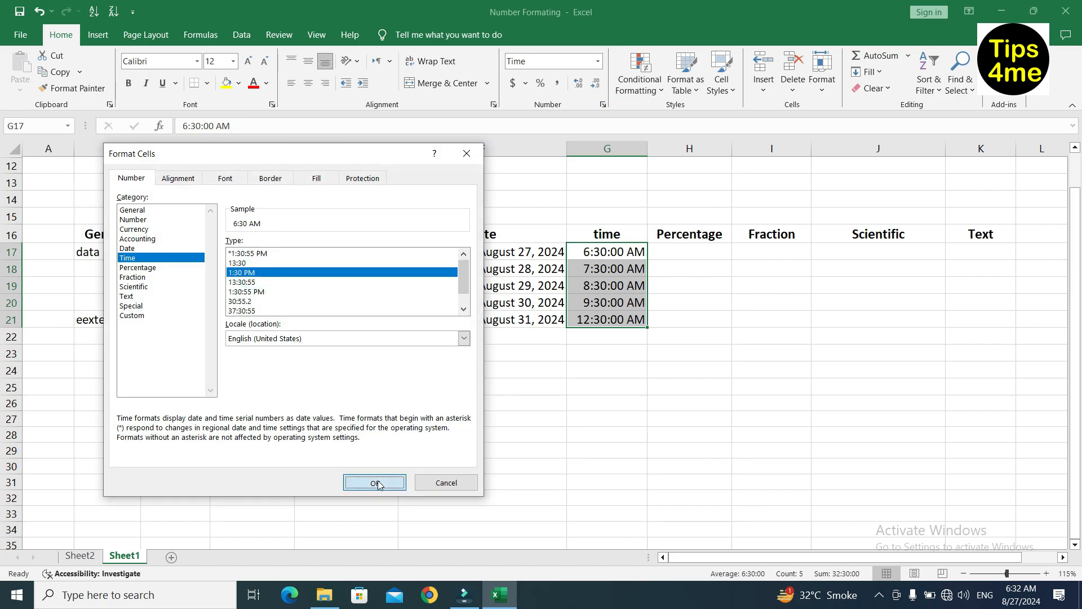
pyautogui.click(617, 363)
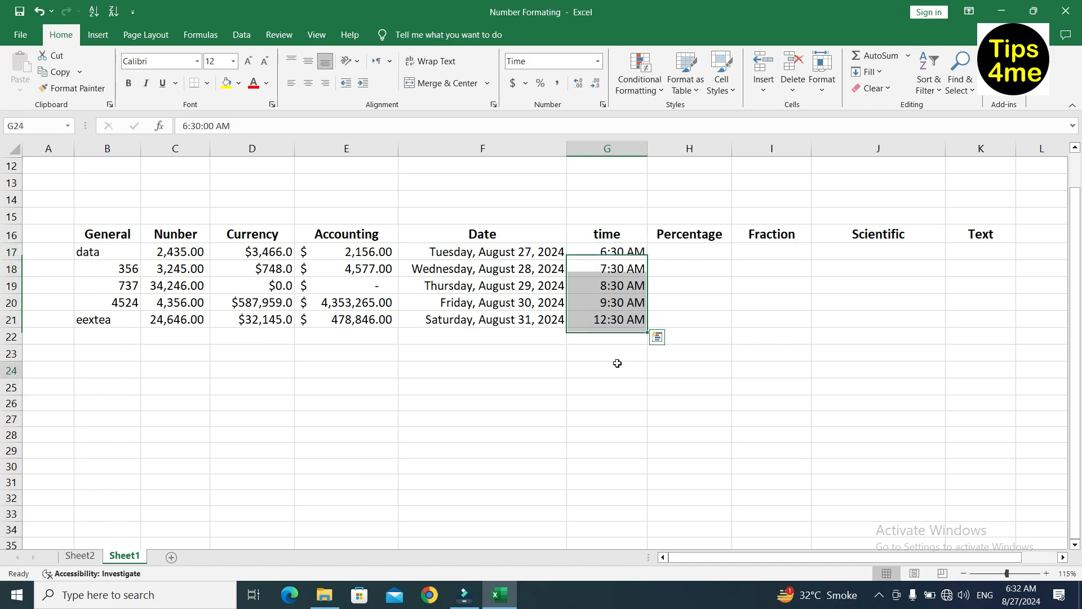
pyautogui.click(627, 280)
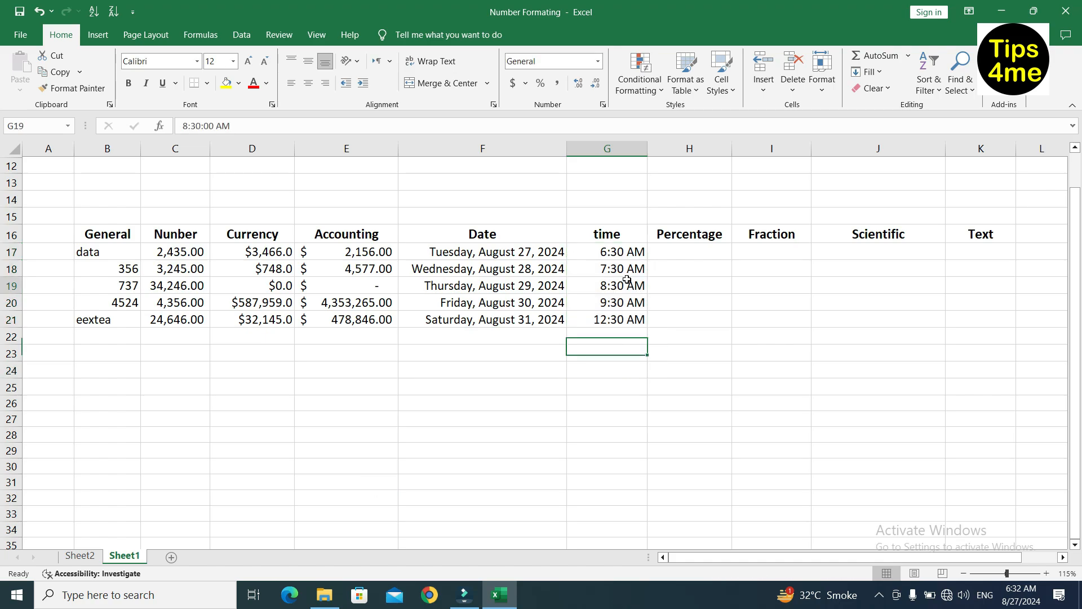
# - Enter 244, 2345, 6488, 34532 and 2134 in H17:H21 under the Percentage heading
pyautogui.click(666, 255)
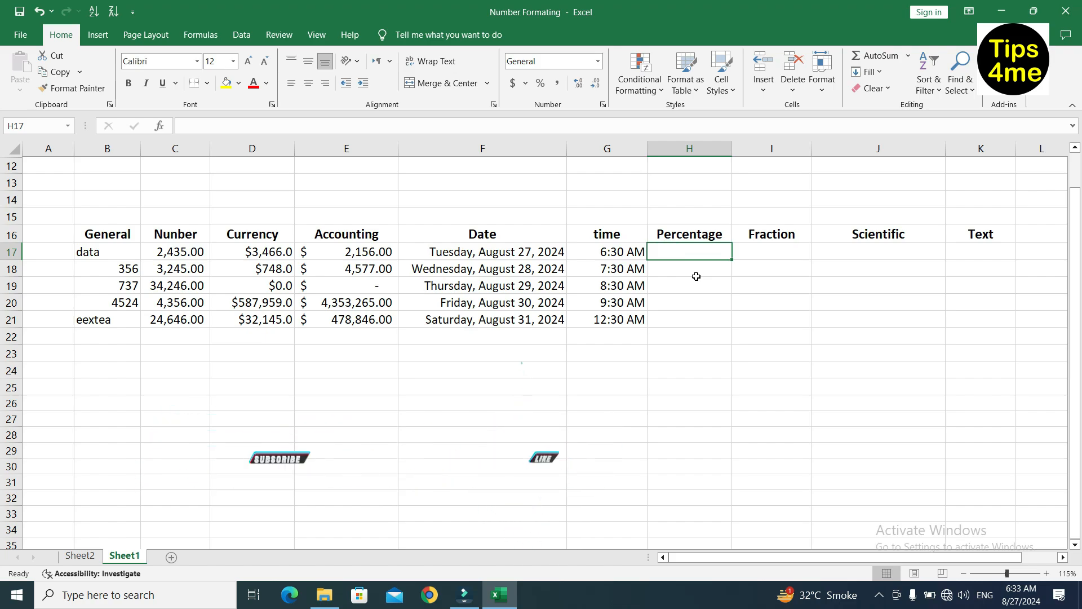
pyautogui.write('244')
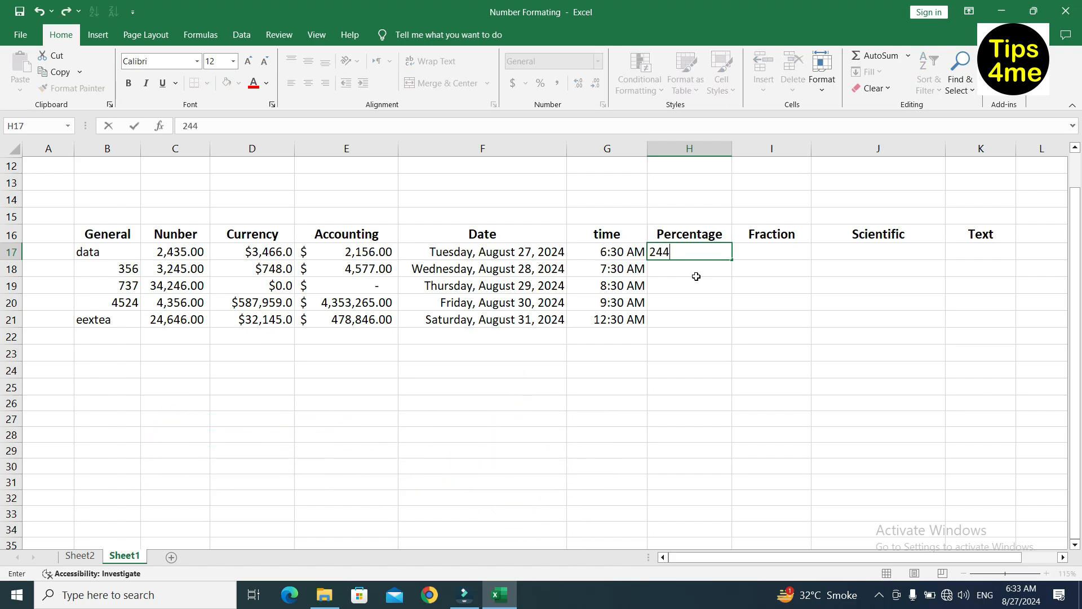
pyautogui.press('Return')
pyautogui.write('2345')
pyautogui.press('Return')
pyautogui.write('6488')
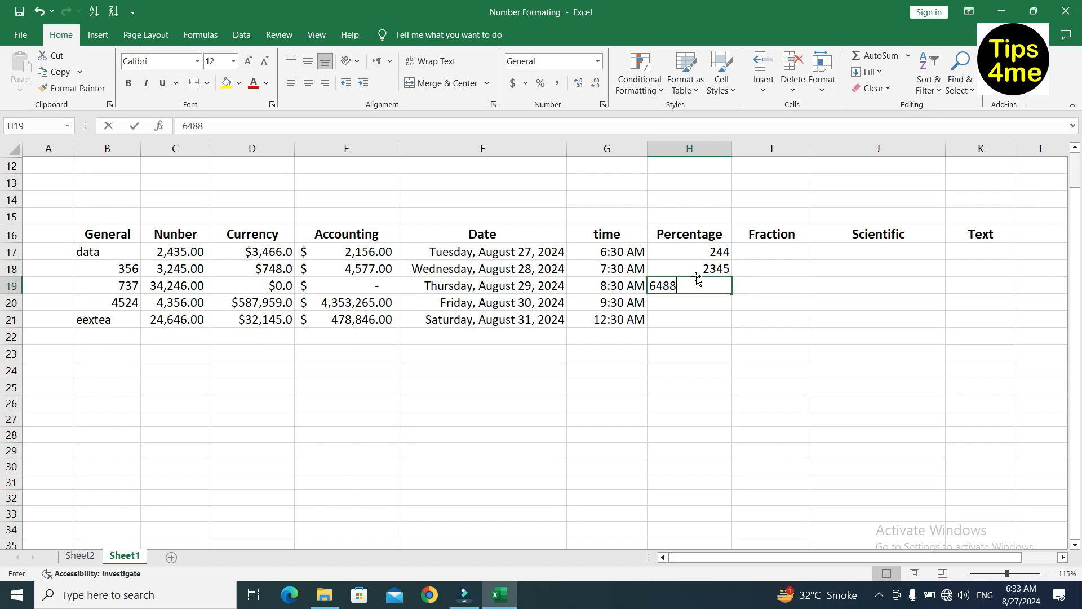
pyautogui.press('Return')
pyautogui.write('34532')
pyautogui.press('Return')
pyautogui.write('2134')
pyautogui.press('Return')
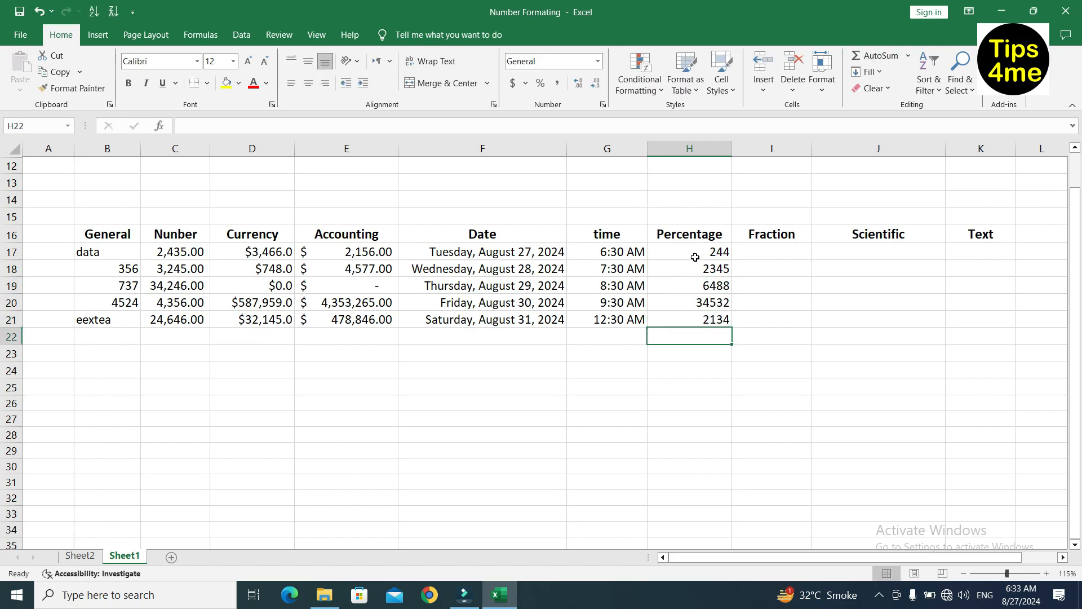
# - Format the numbers in H17:H21 as Percentage with 2 decimal places
pyautogui.moveTo(695, 250); pyautogui.dragTo(697, 317)
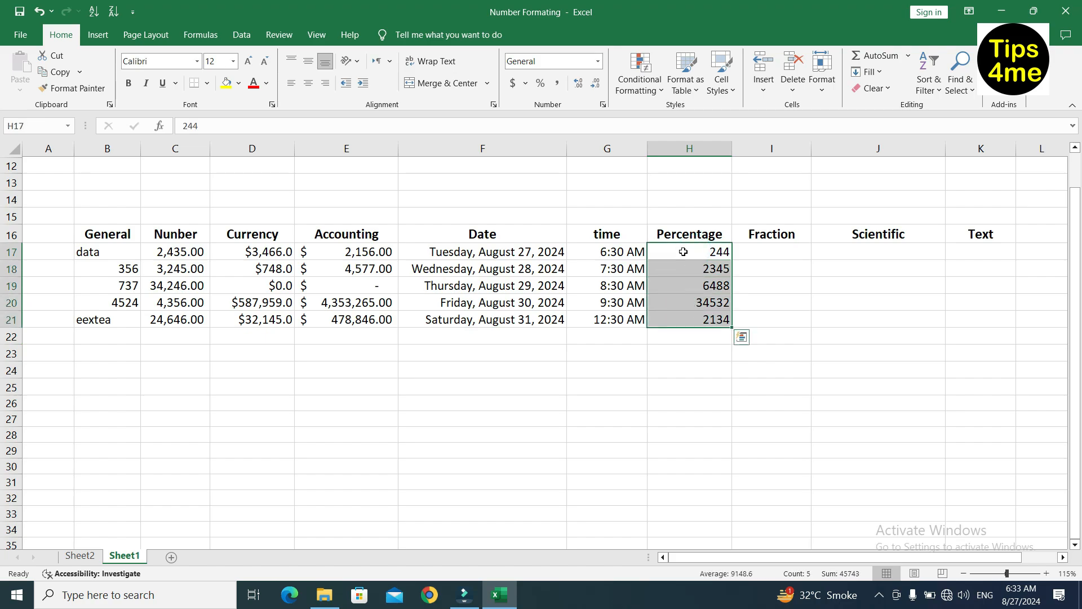
pyautogui.click(602, 104)
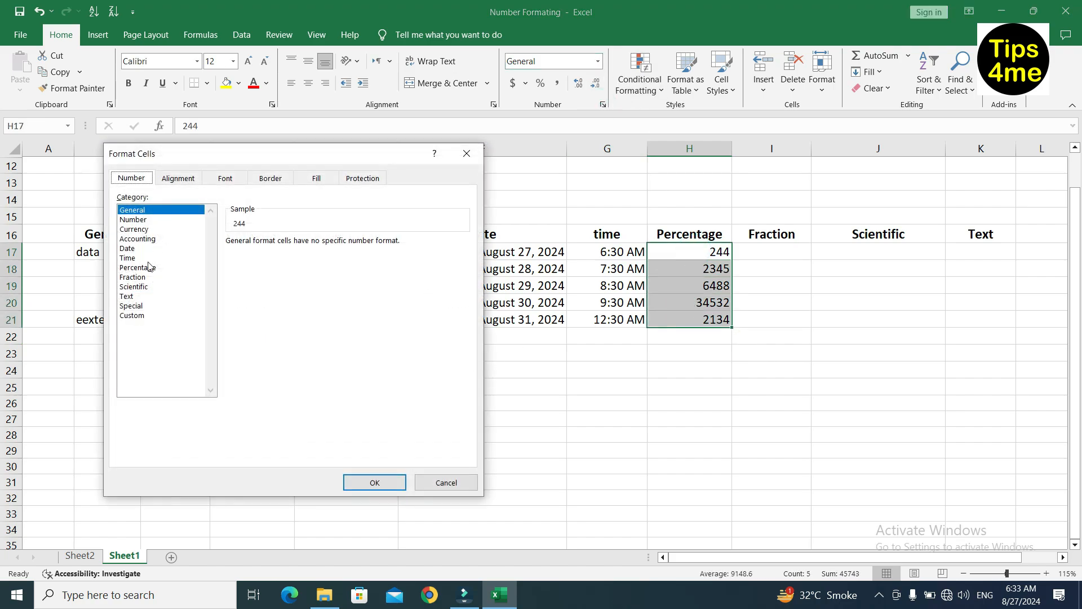
pyautogui.click(147, 267)
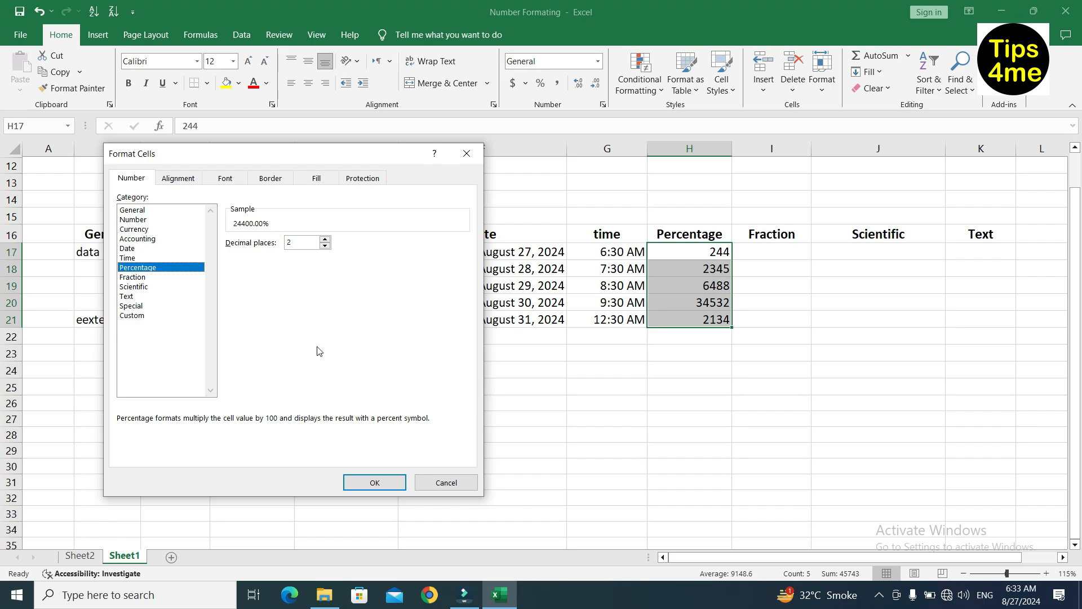
pyautogui.click(364, 482)
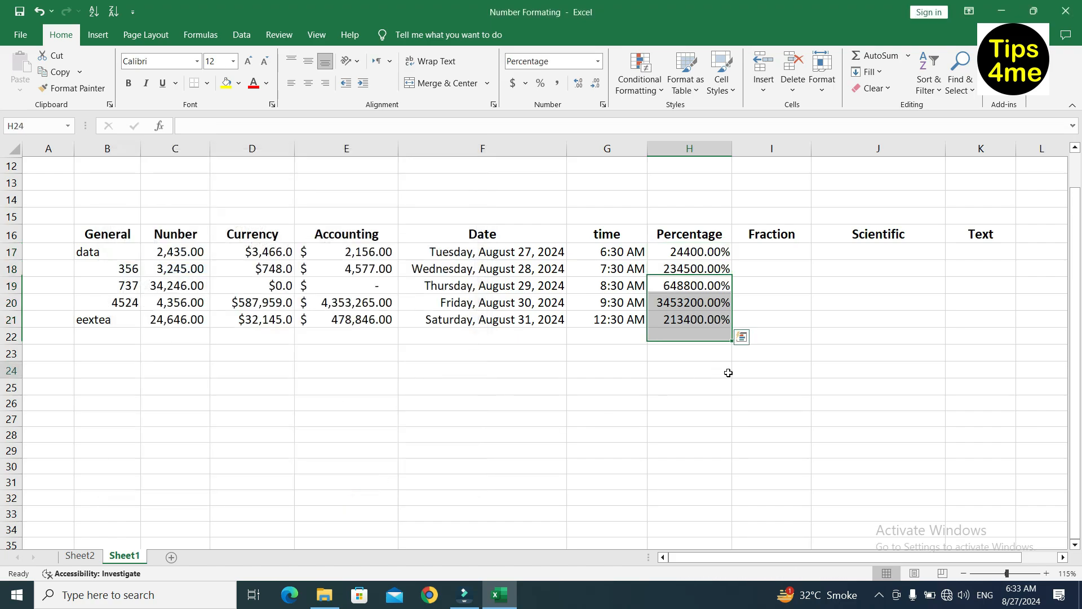
pyautogui.click(718, 368)
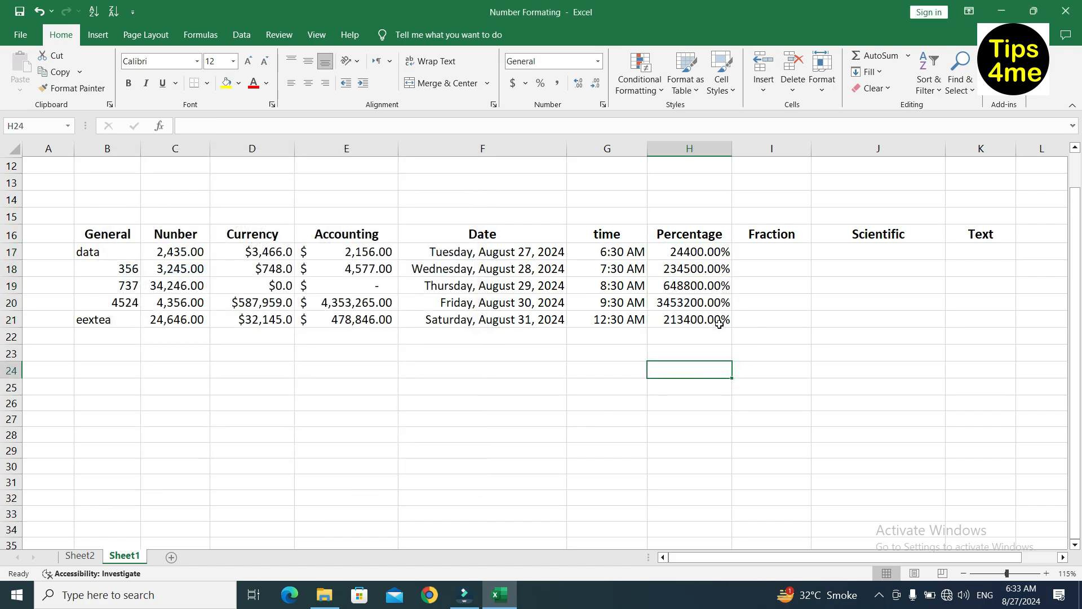
# - Reduce the percentage format of H17:H21 to 0 decimal places
pyautogui.moveTo(709, 253); pyautogui.dragTo(707, 314)
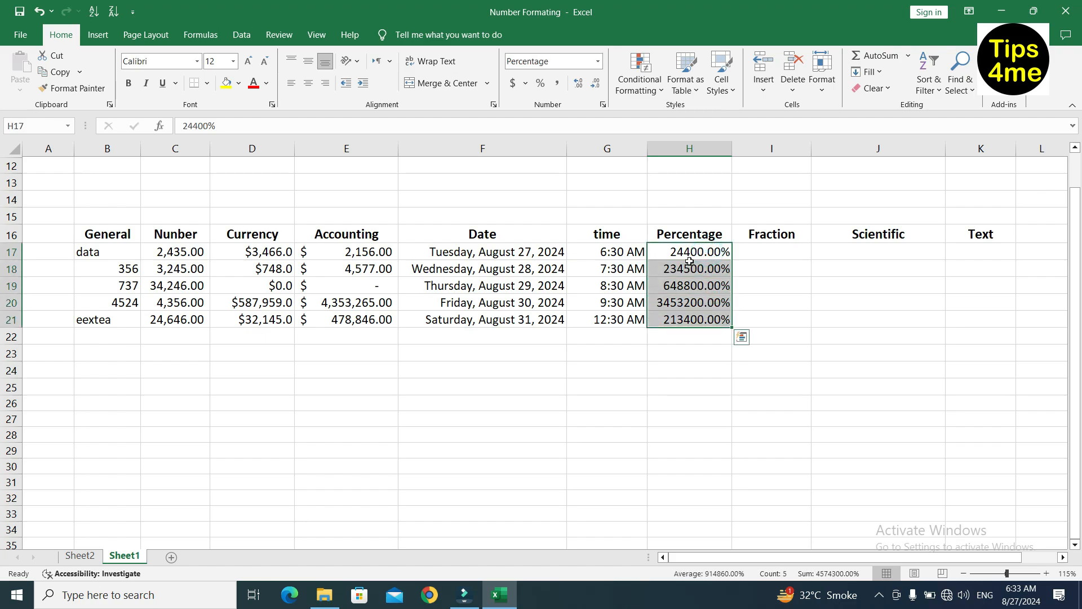
pyautogui.click(602, 104)
pyautogui.click(325, 246)
pyautogui.click(325, 246)
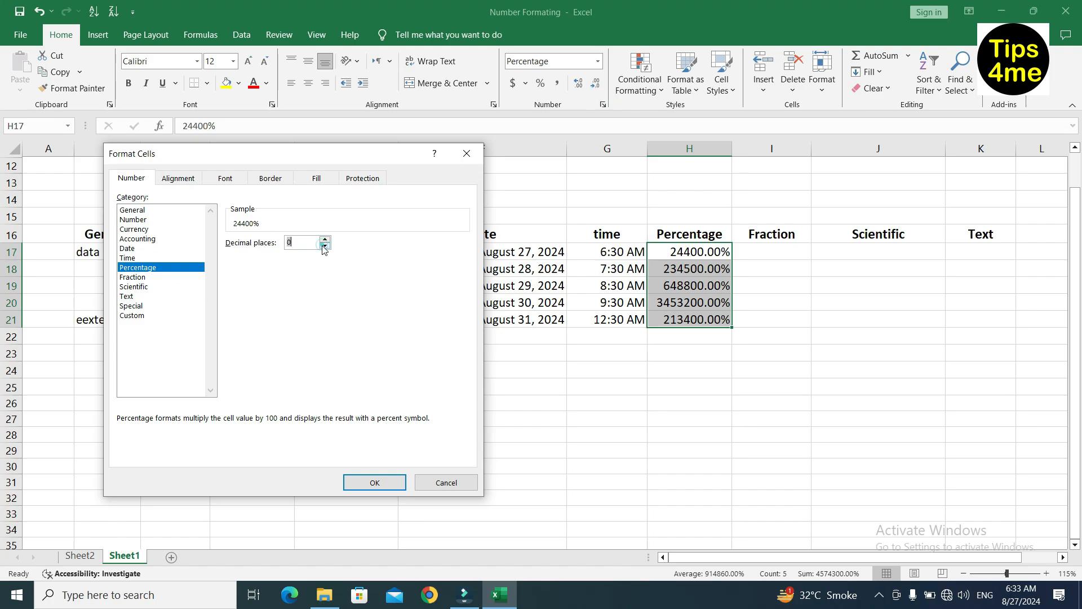
pyautogui.click(374, 482)
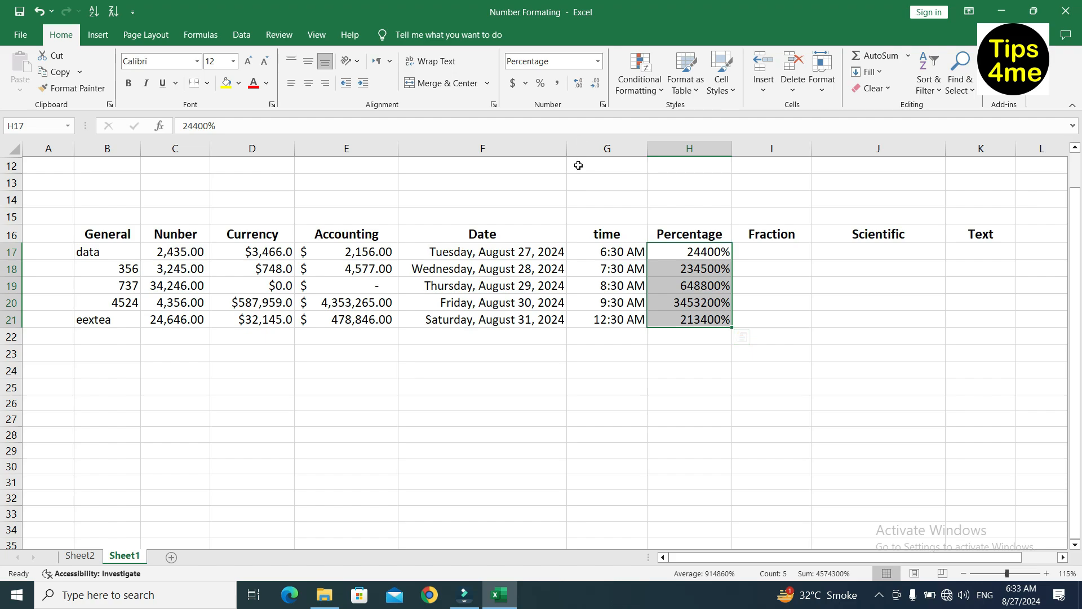
# - Increase the percentages in H17:H21 to three decimal places one at a time, and decrease them back to none
pyautogui.click(579, 85)
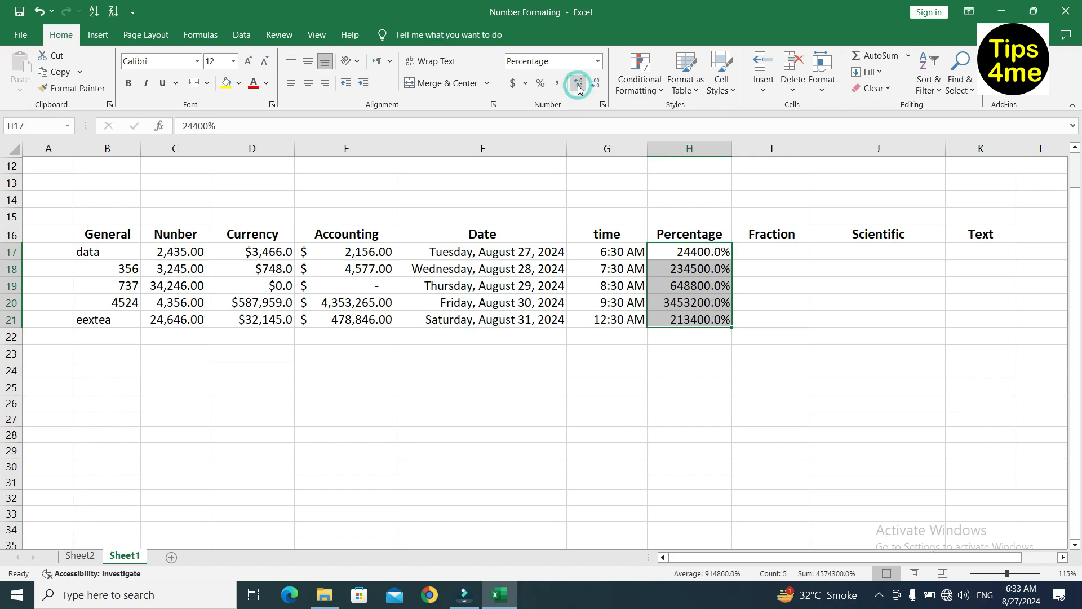
pyautogui.click(579, 85)
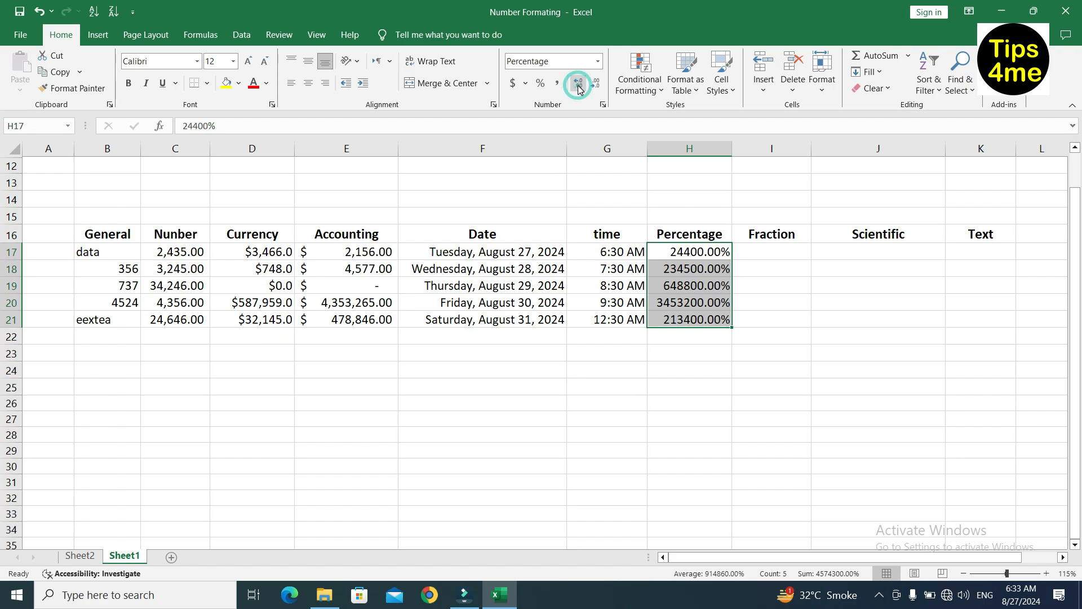
pyautogui.click(580, 89)
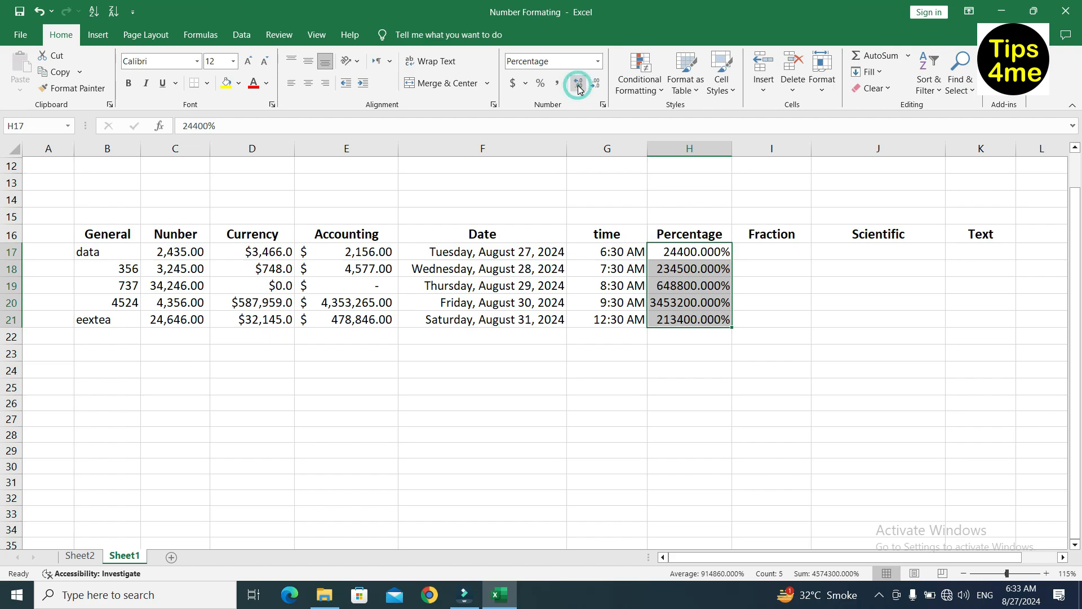
pyautogui.click(594, 83)
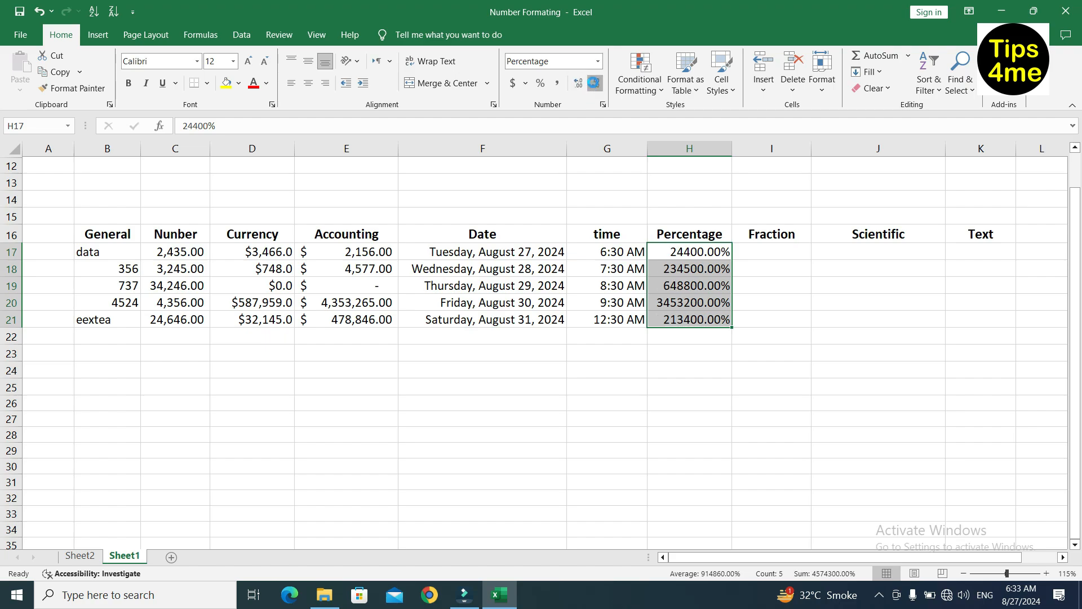
pyautogui.click(594, 84)
pyautogui.click(595, 85)
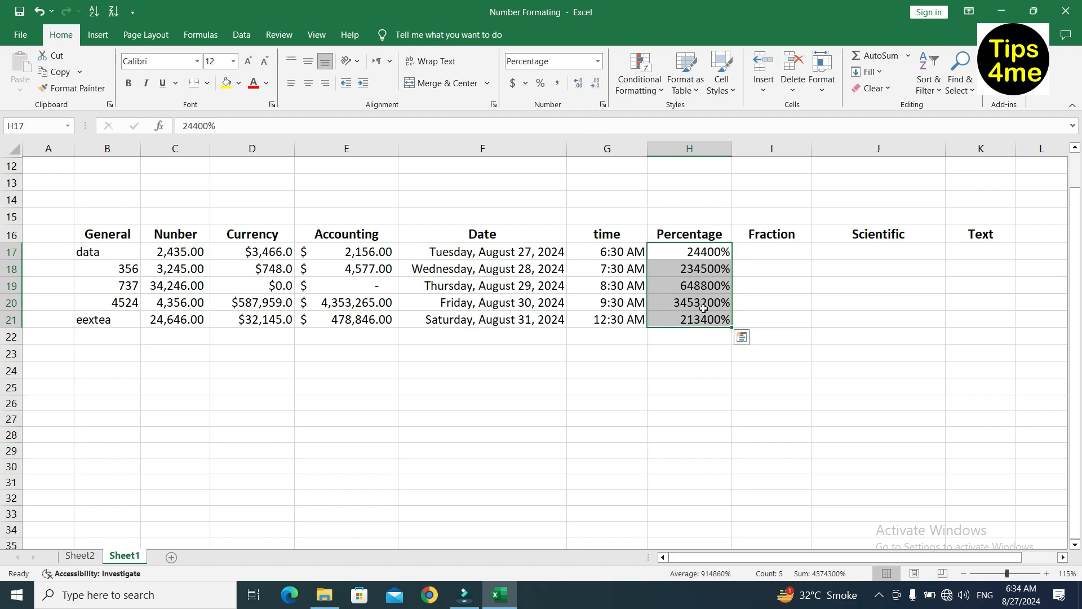
# - Try the comma style on H17:H21 and switch the cells back to the percent style
pyautogui.click(557, 84)
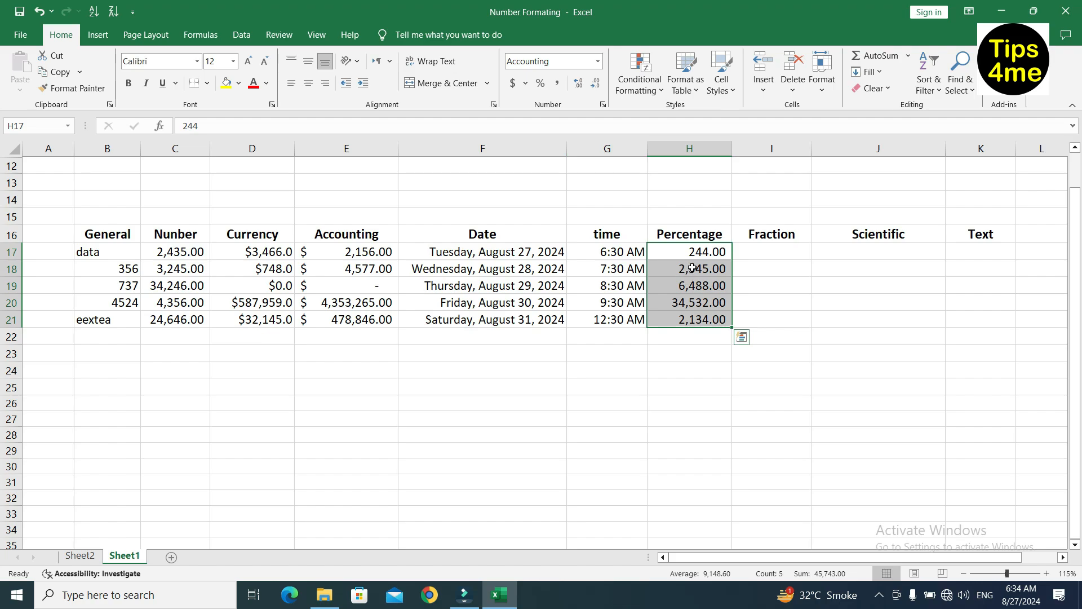
pyautogui.click(778, 293)
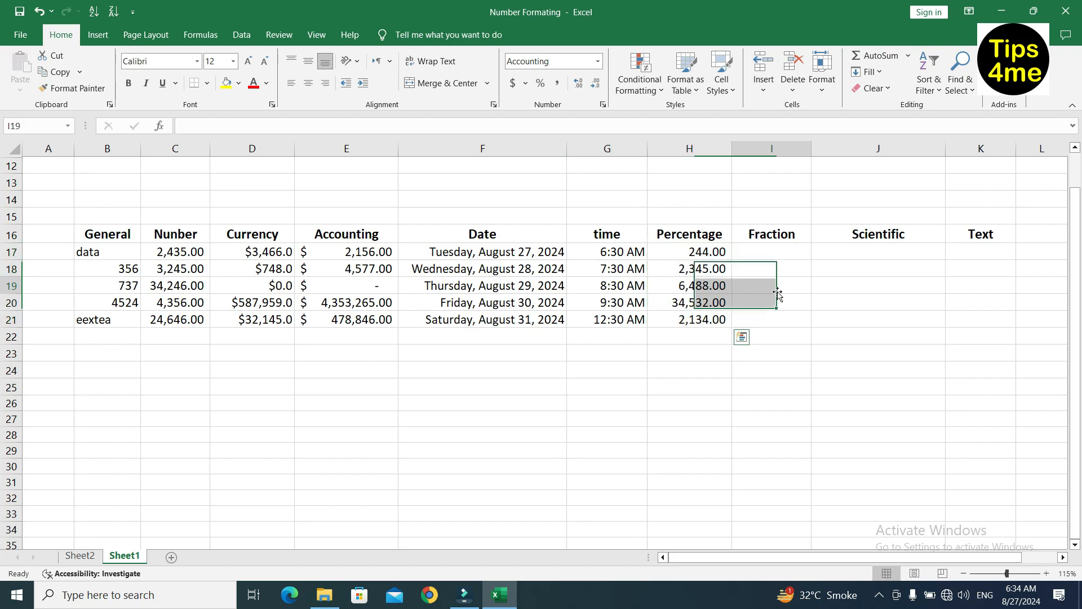
pyautogui.moveTo(701, 252); pyautogui.dragTo(701, 318)
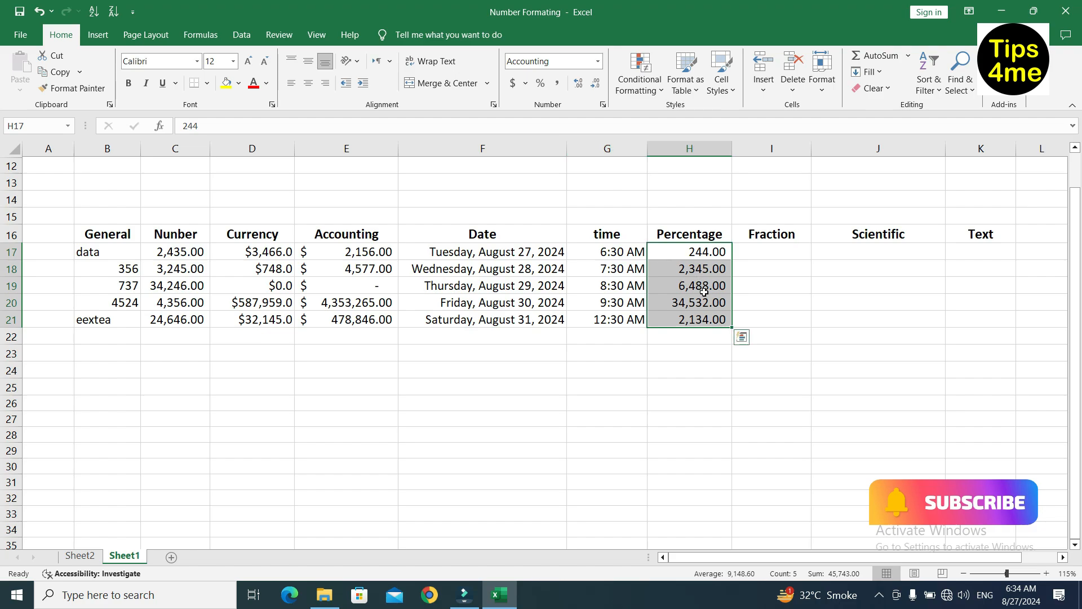
pyautogui.click(541, 86)
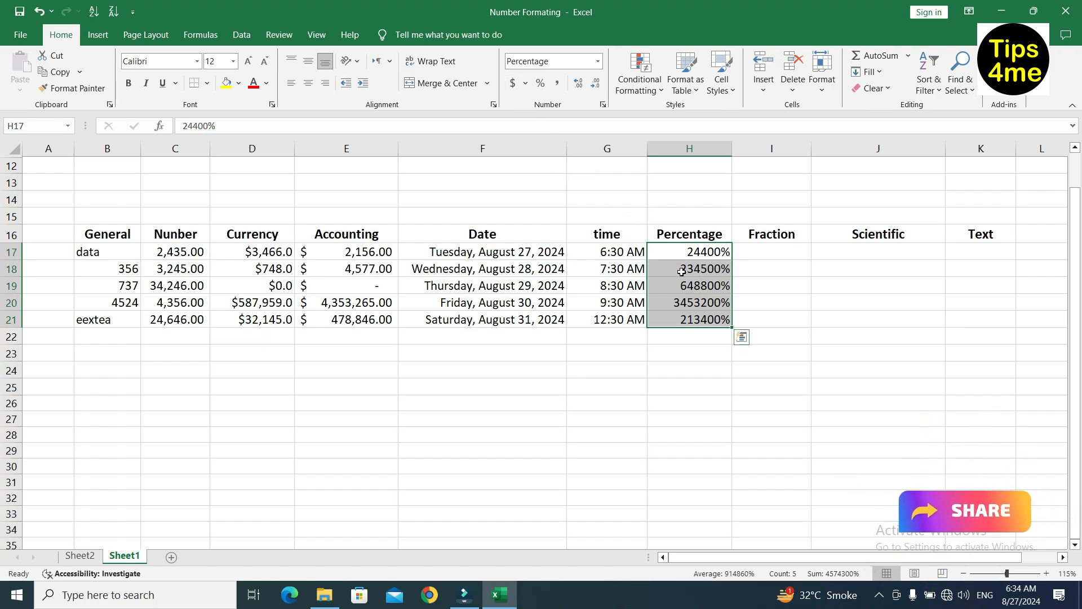
# - View the currency symbols available for the accounting number format
pyautogui.click(526, 84)
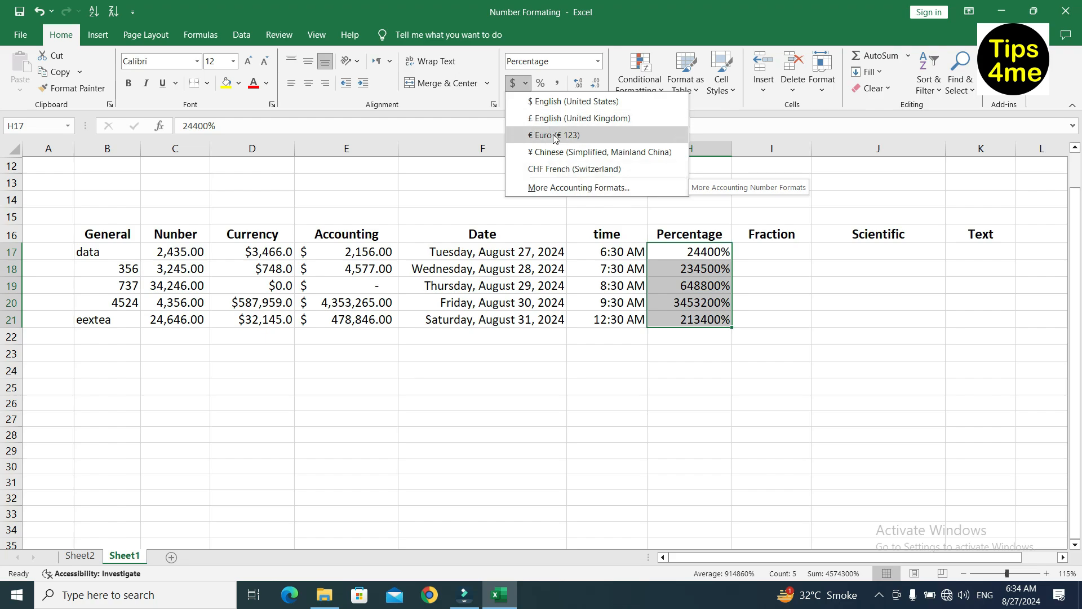
pyautogui.click(753, 314)
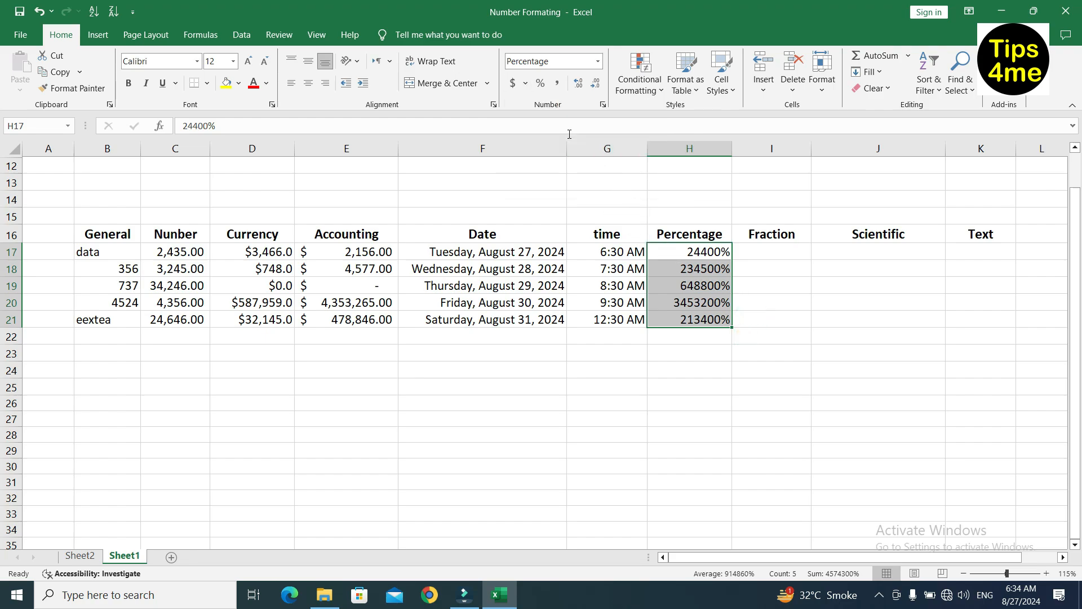
# - Try the dollar accounting format on H17:H21 and switch the cells back to the percent style
pyautogui.click(512, 82)
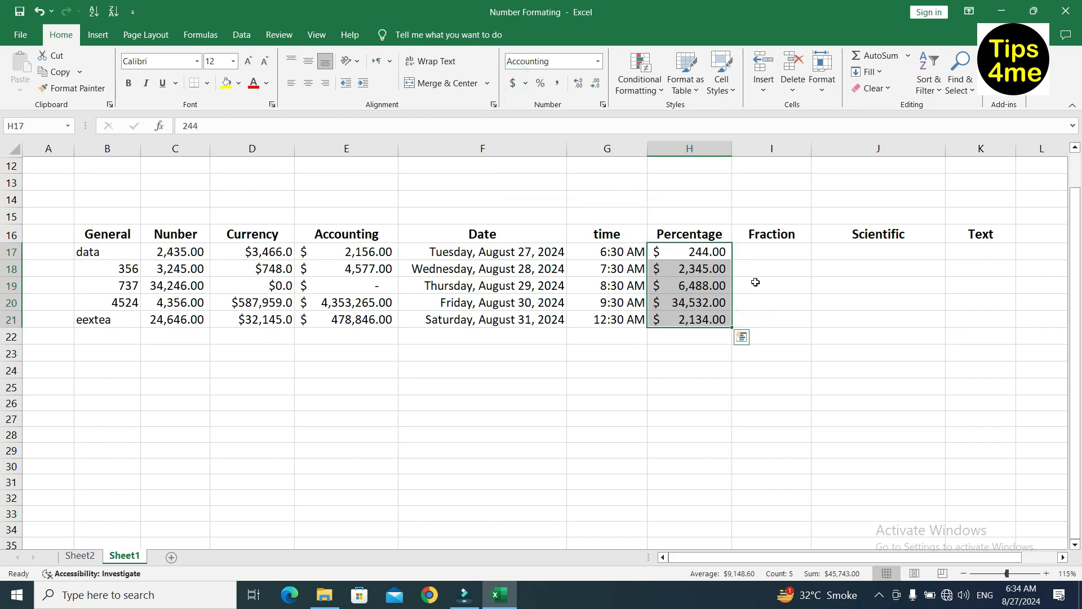
pyautogui.click(771, 252)
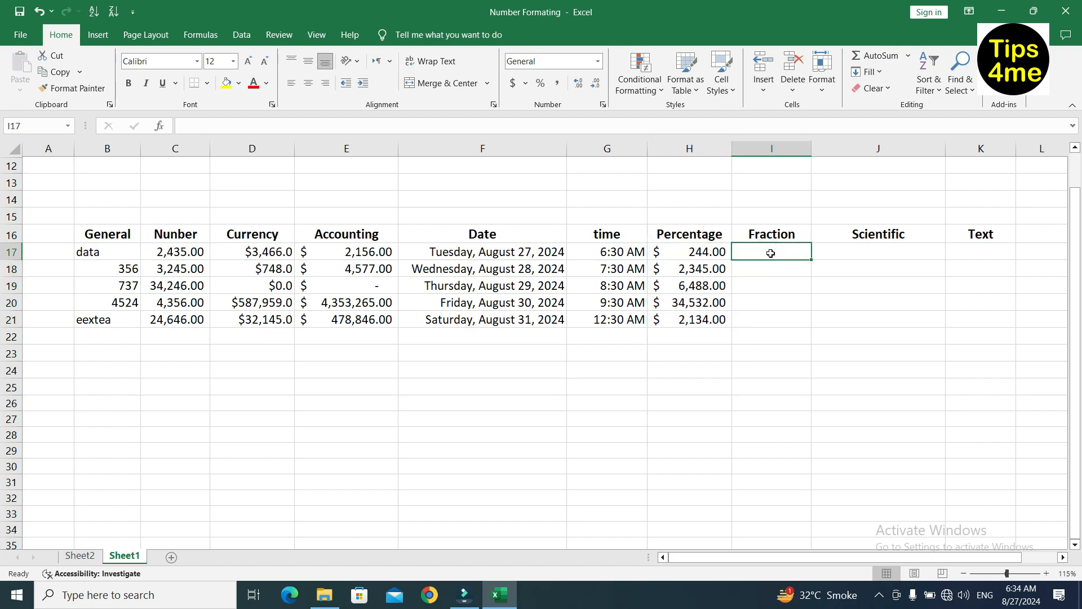
pyautogui.moveTo(709, 252); pyautogui.dragTo(711, 320)
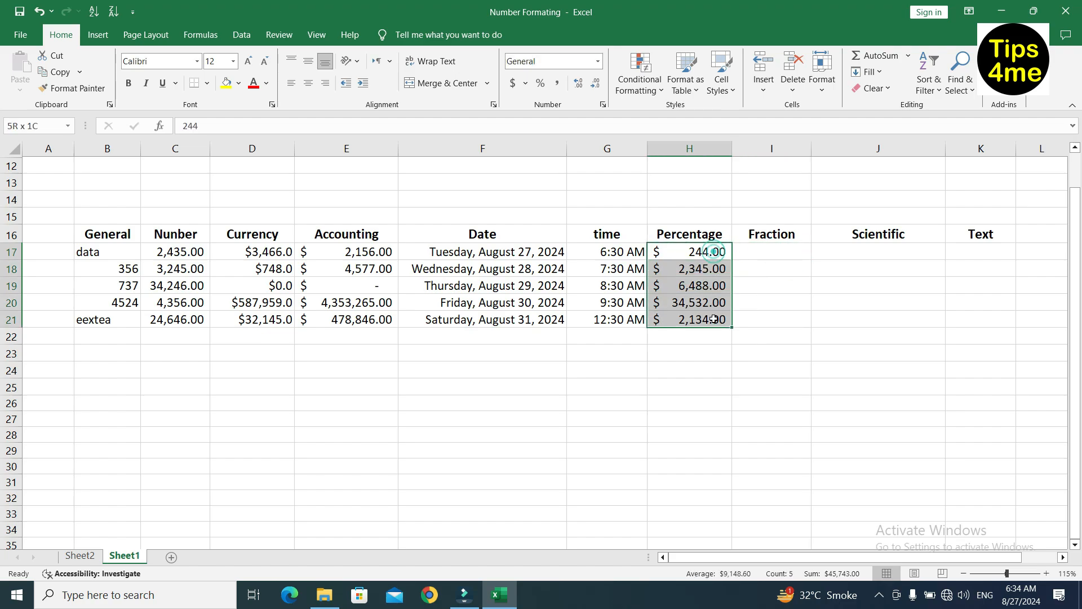
pyautogui.click(540, 83)
pyautogui.click(787, 319)
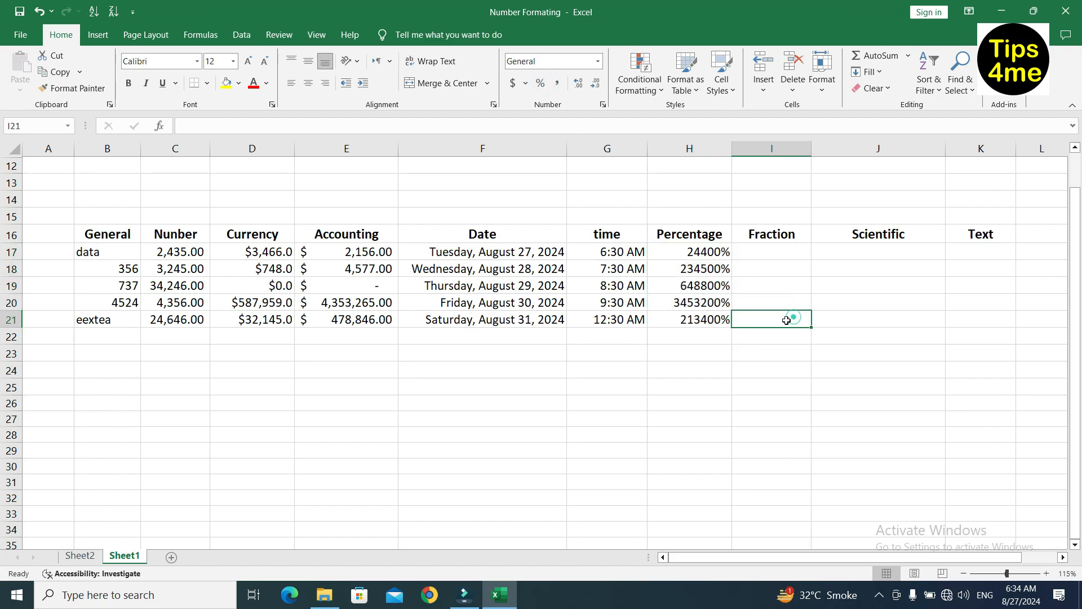
# - Enter 0.6, 0.4, 0.3, 0.2 and 0.8 in I17:I21 under Fraction, and check the entries cell by cell
pyautogui.click(779, 252)
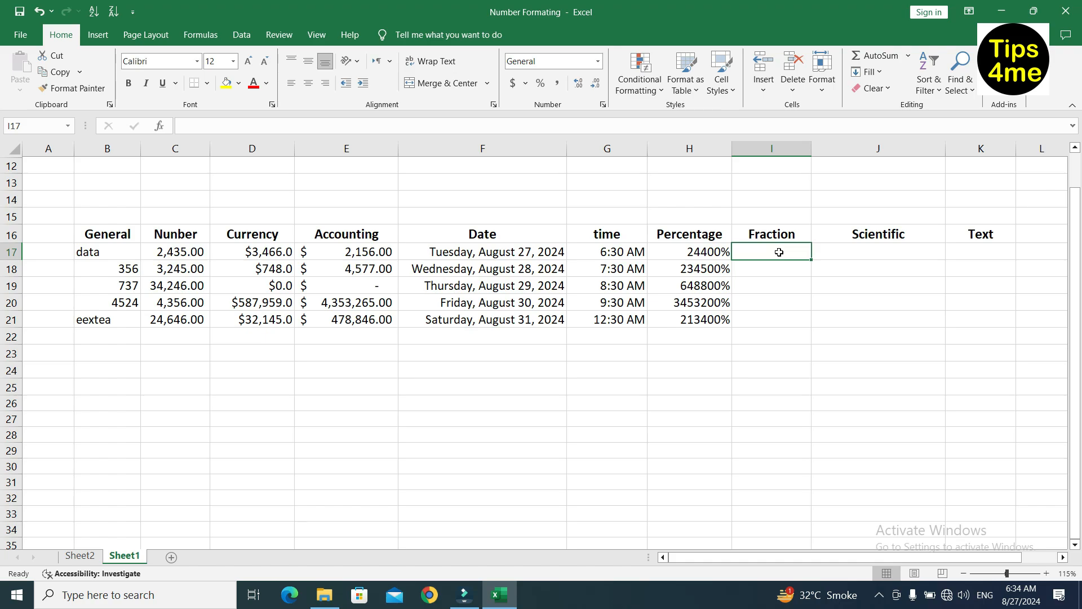
pyautogui.write('0.6')
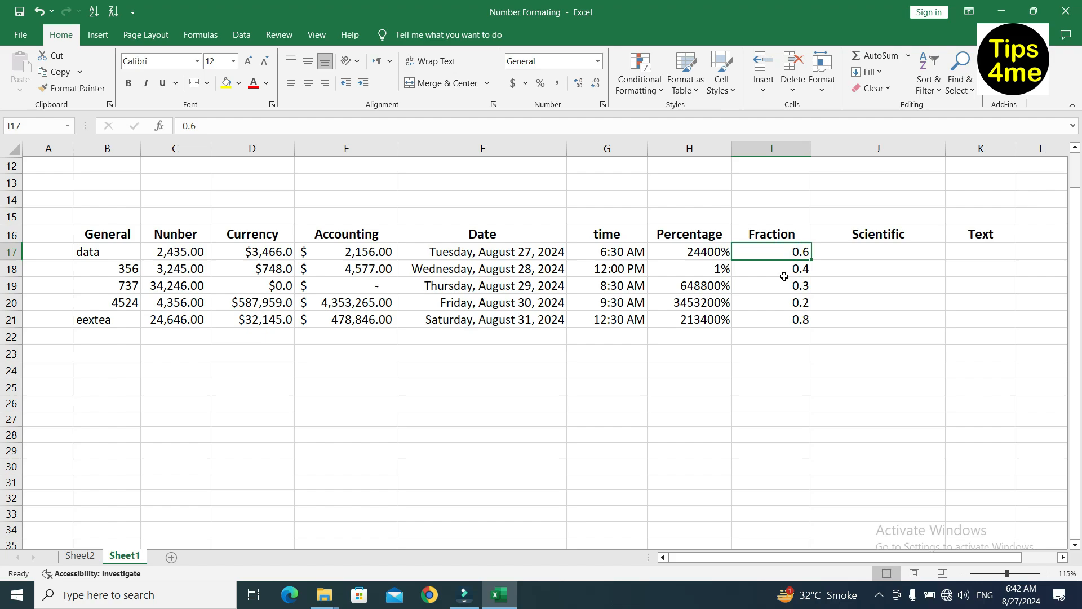
pyautogui.click(777, 269)
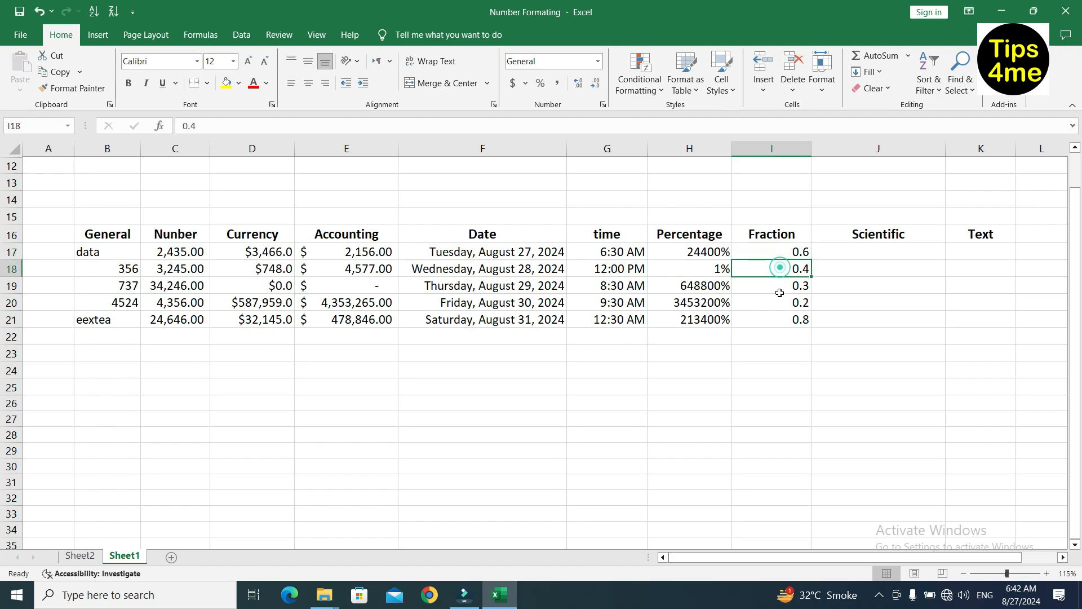
pyautogui.click(778, 286)
pyautogui.click(778, 302)
pyautogui.click(778, 319)
pyautogui.click(777, 351)
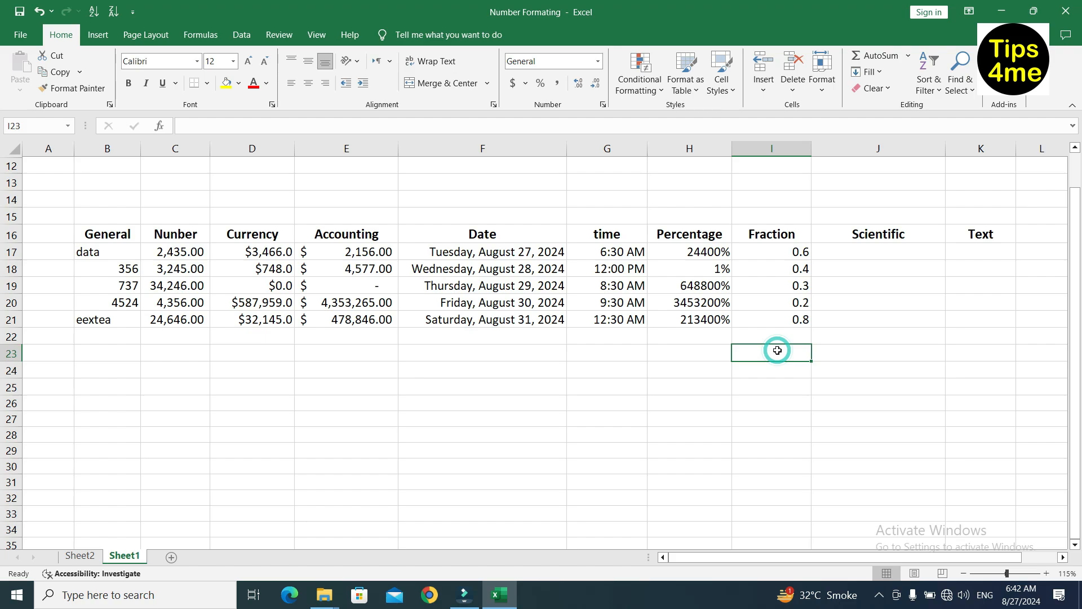
pyautogui.moveTo(782, 252); pyautogui.dragTo(790, 318)
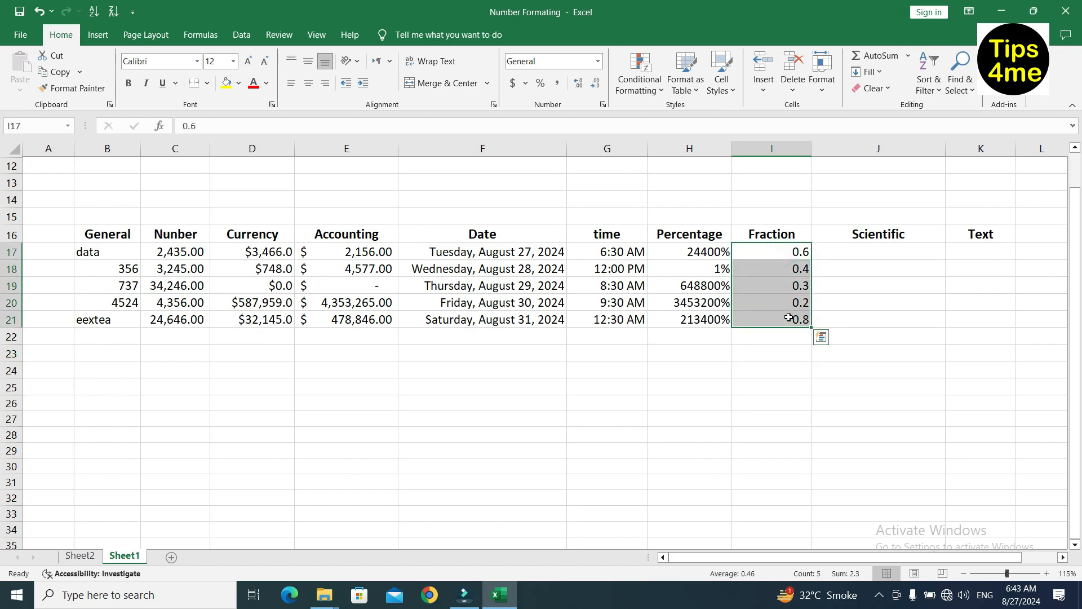
pyautogui.click(789, 302)
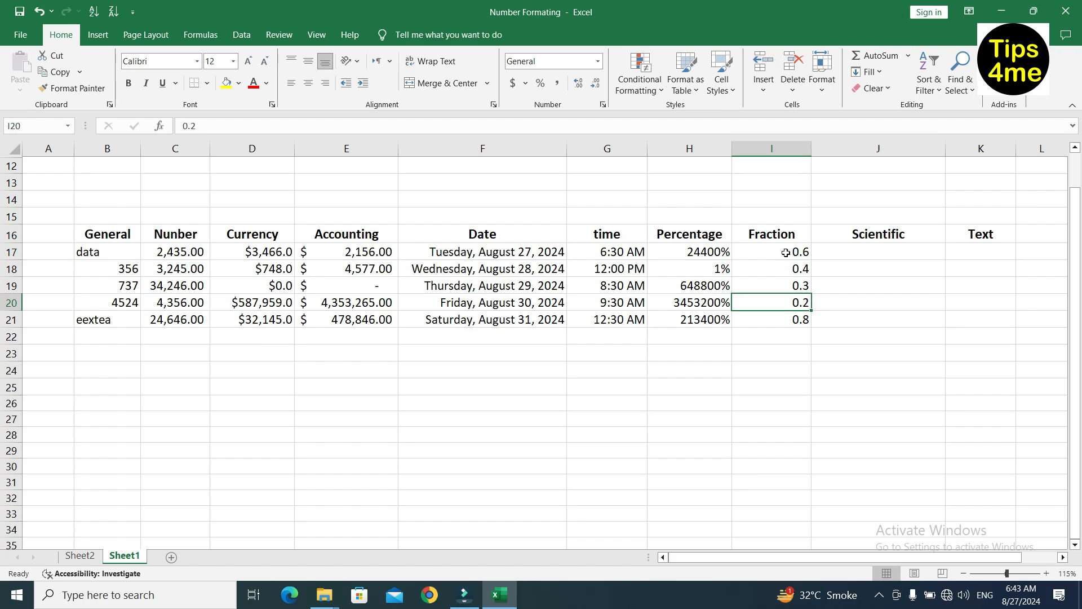
pyautogui.click(774, 147)
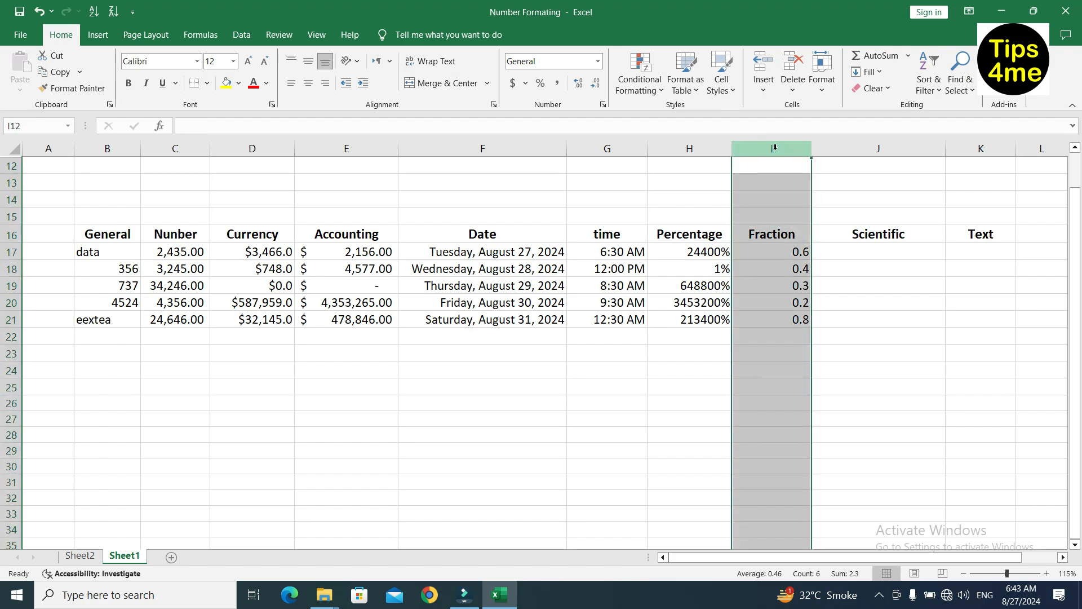
pyautogui.click(771, 200)
pyautogui.moveTo(49, 148); pyautogui.dragTo(843, 147)
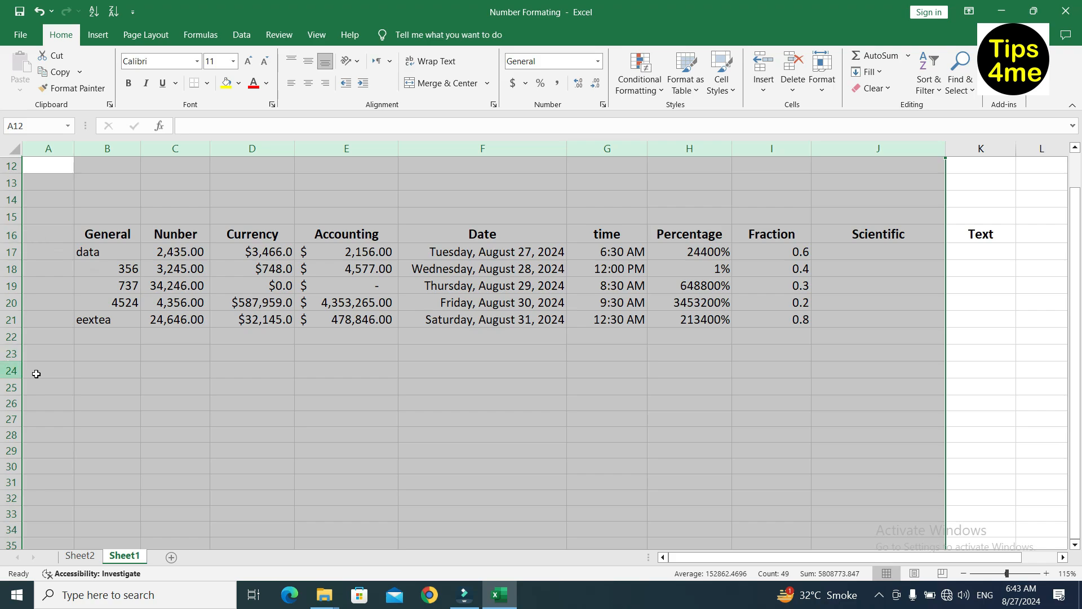
pyautogui.click(426, 343)
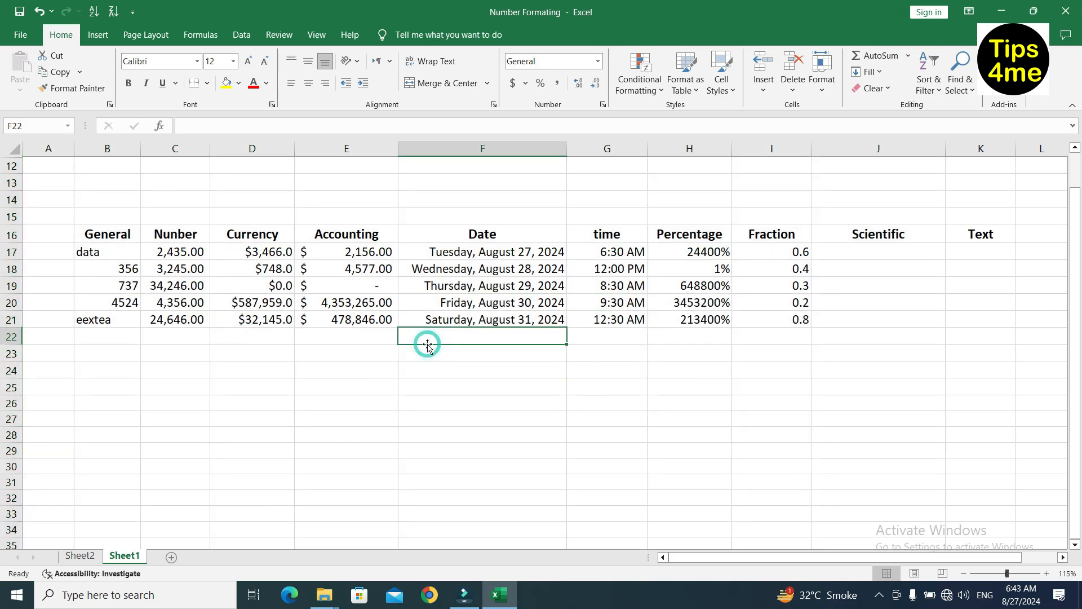
pyautogui.click(454, 350)
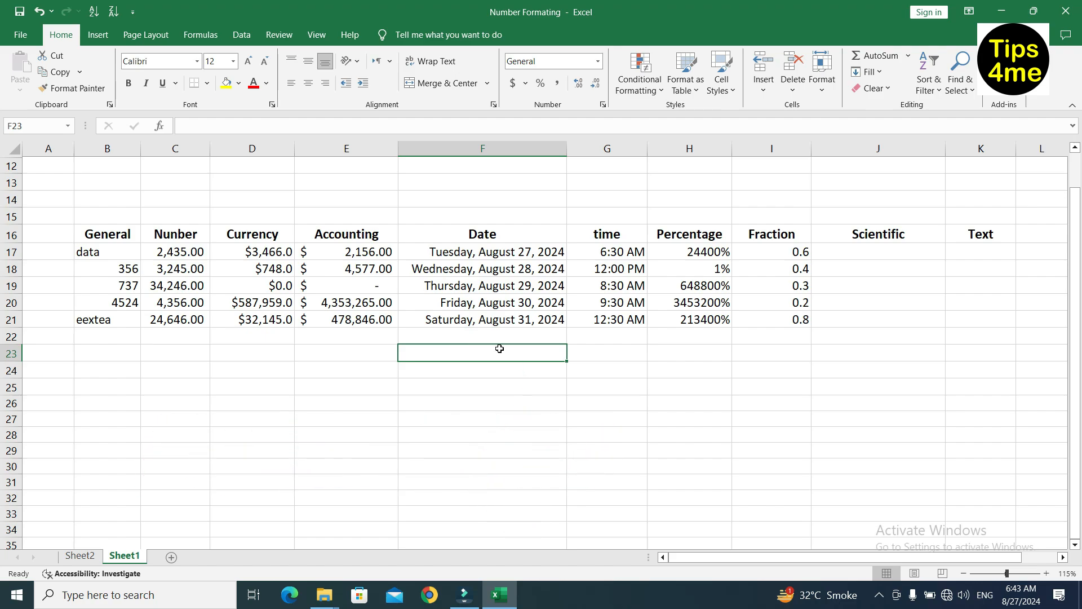
# - View the number format previews, including Fraction, for the decimals in I17:I21
pyautogui.click(777, 251)
pyautogui.moveTo(777, 251); pyautogui.dragTo(775, 319)
pyautogui.click(598, 61)
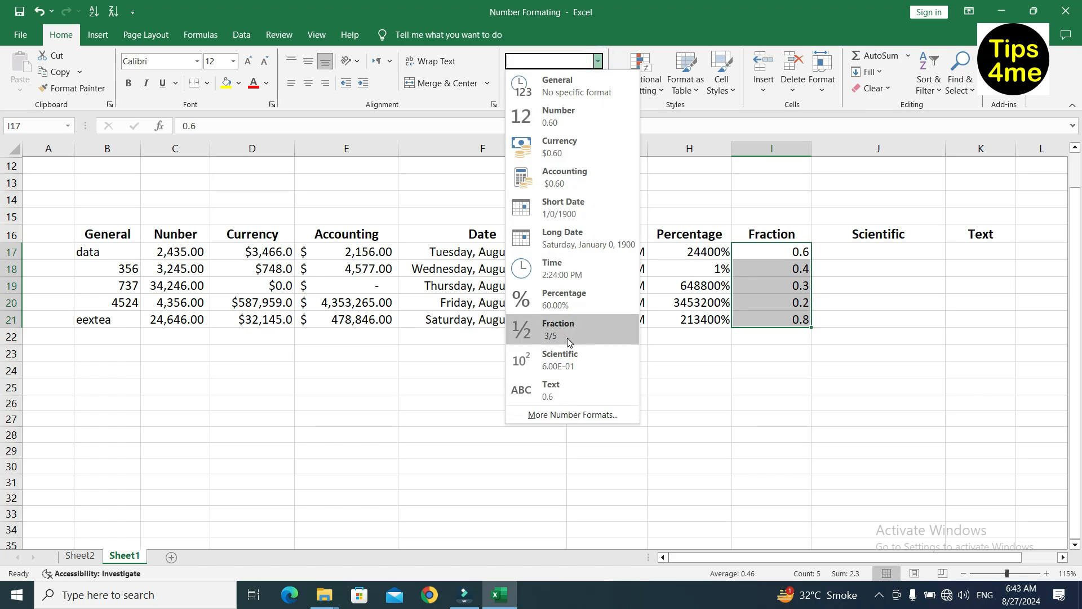
pyautogui.click(777, 396)
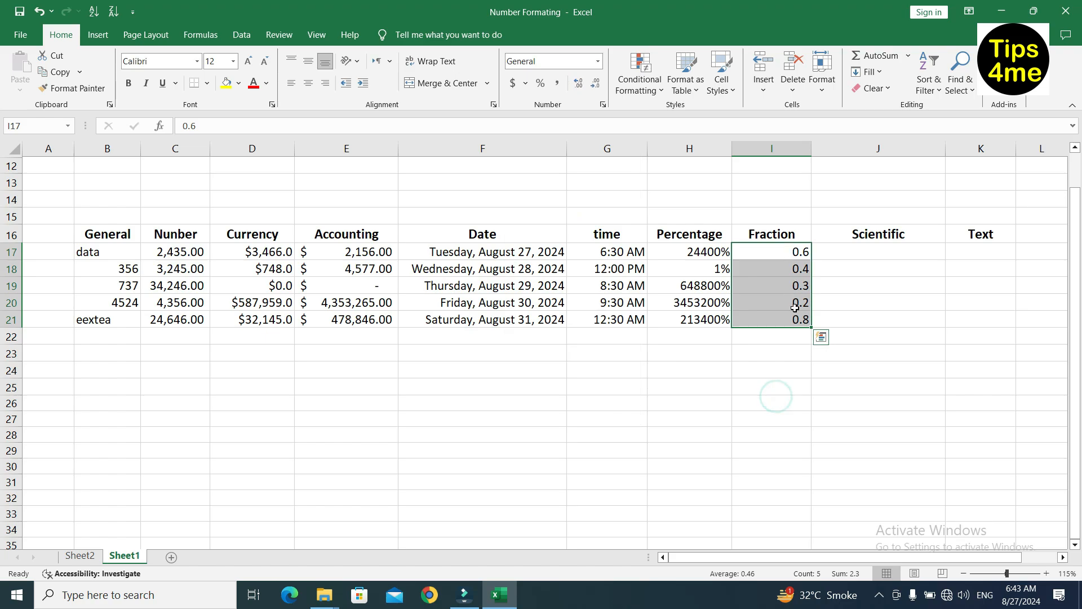
# - Compare the one-, two- and three-digit fraction types for I17:I21 and apply the Fraction format "Up to one digit (1/4)"
pyautogui.click(596, 62)
pyautogui.click(567, 418)
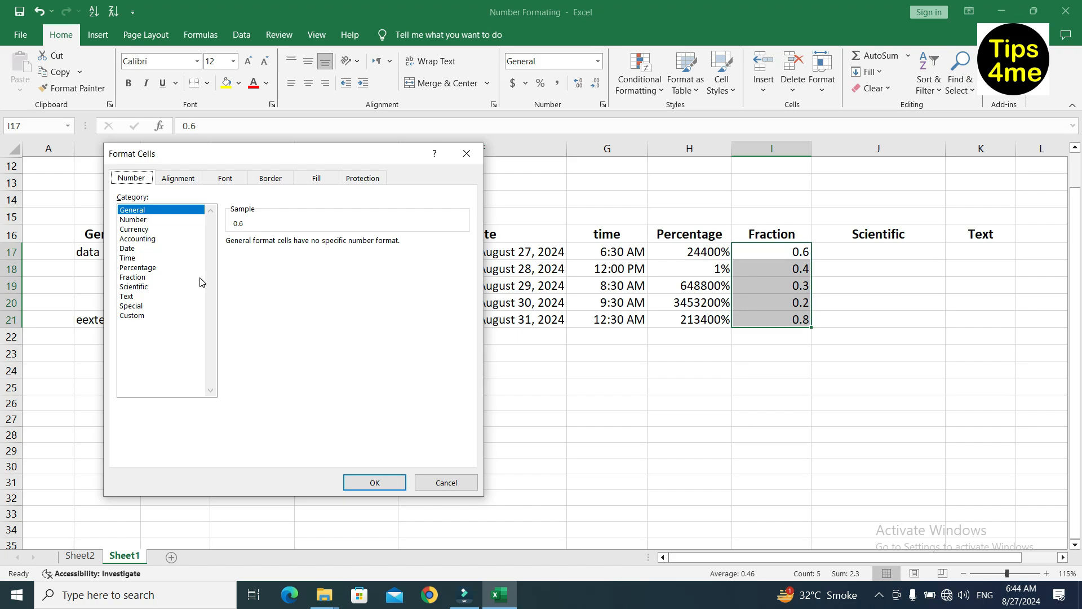
pyautogui.click(133, 277)
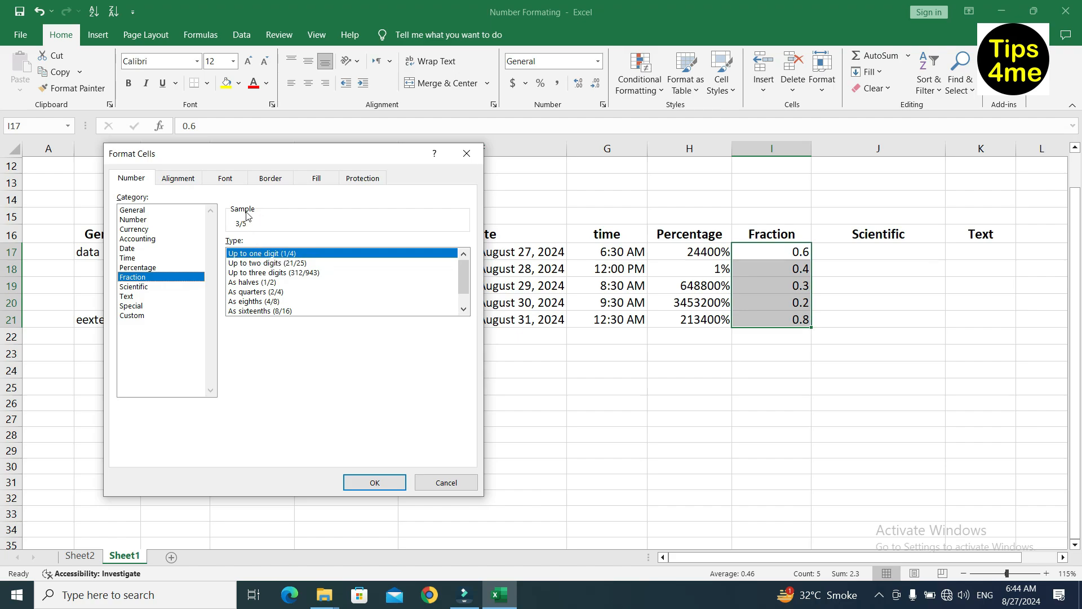
pyautogui.click(255, 263)
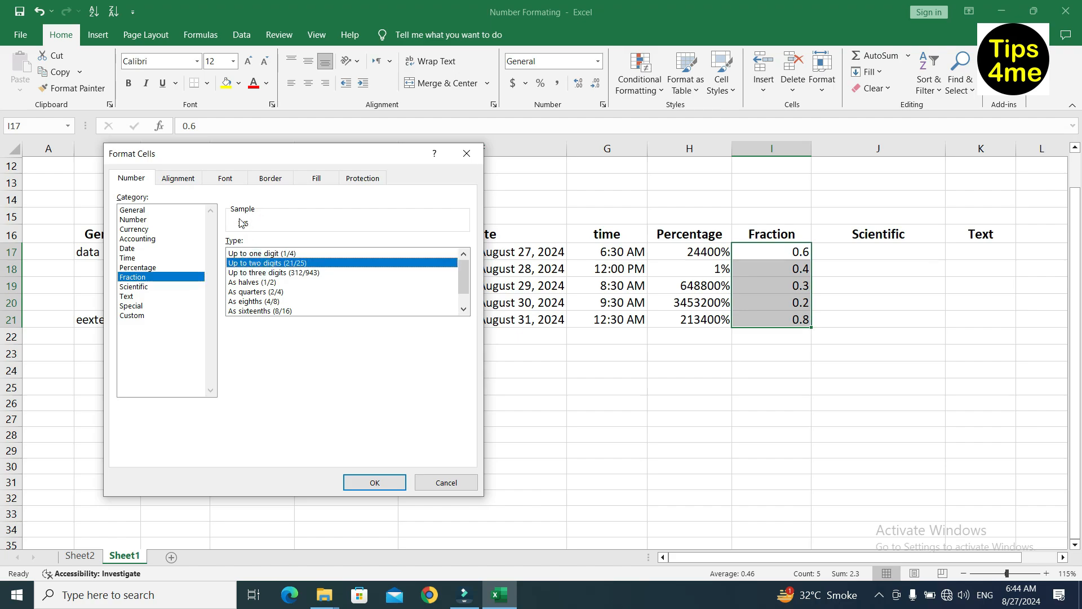
pyautogui.click(283, 273)
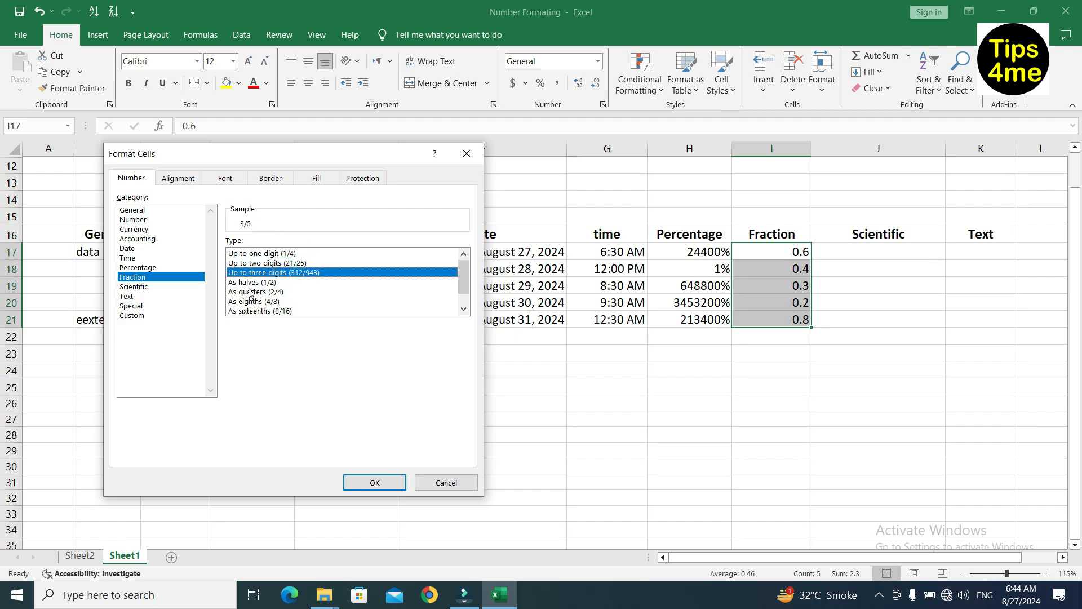
pyautogui.click(252, 253)
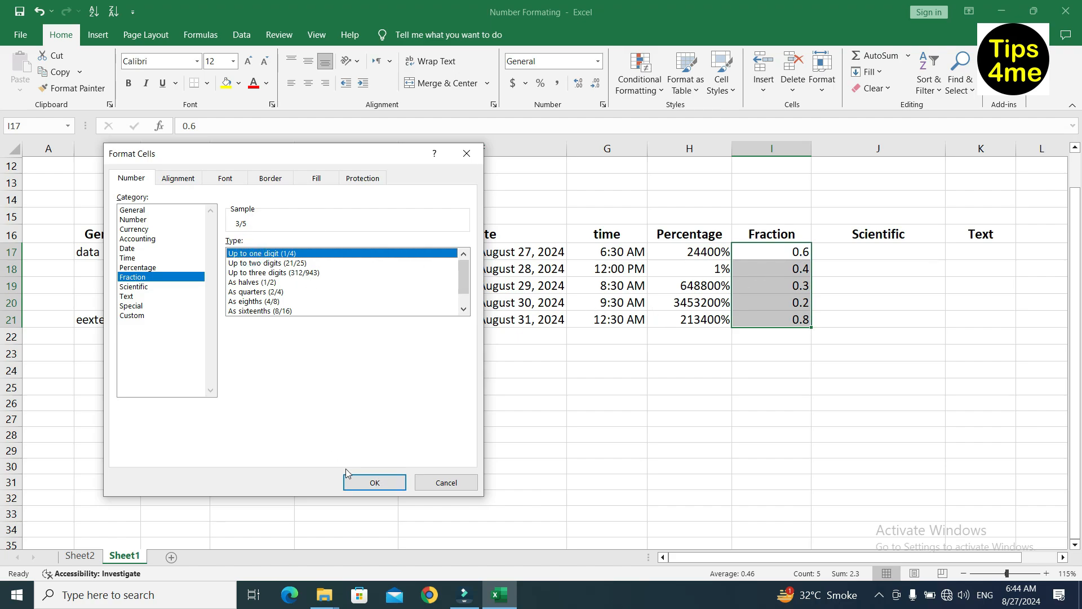
pyautogui.click(354, 483)
pyautogui.click(889, 371)
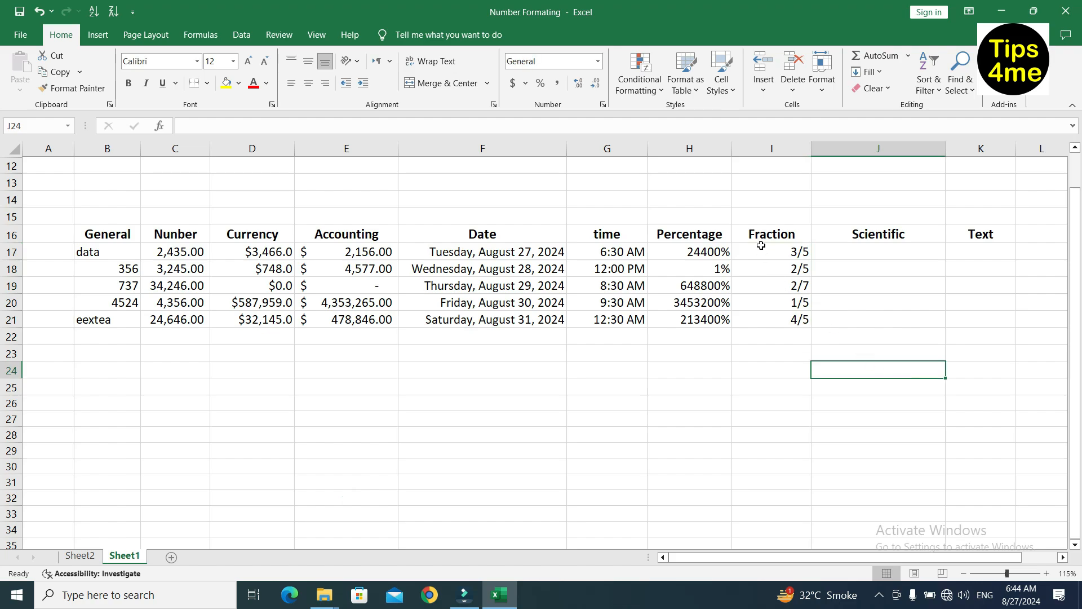
# - Compare the fractions displayed in the Fraction column with the decimal values stored in I17 and I18
pyautogui.click(800, 285)
pyautogui.click(783, 252)
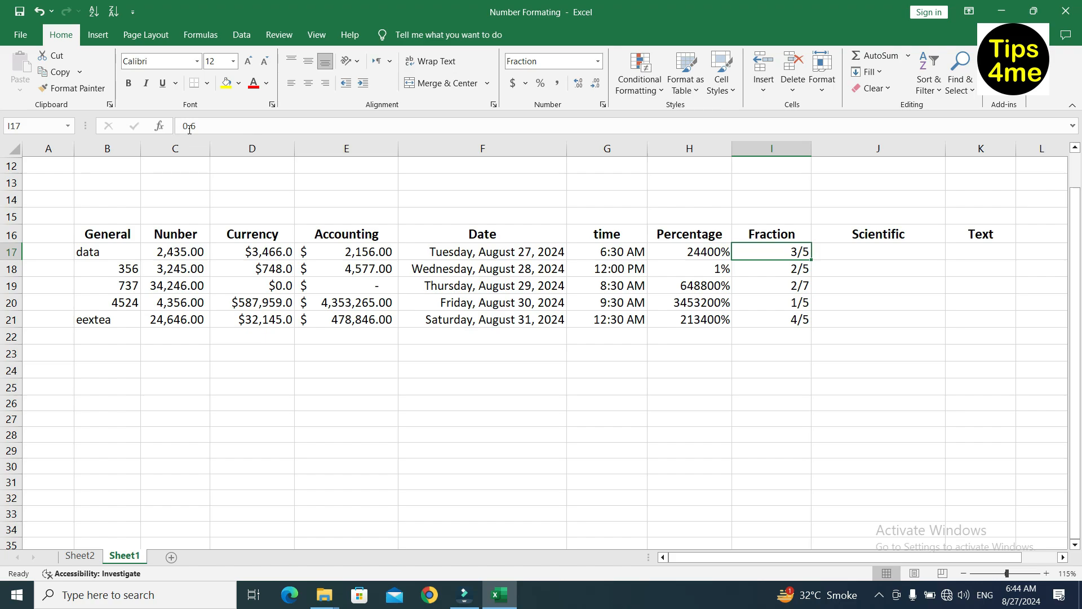
pyautogui.click(770, 269)
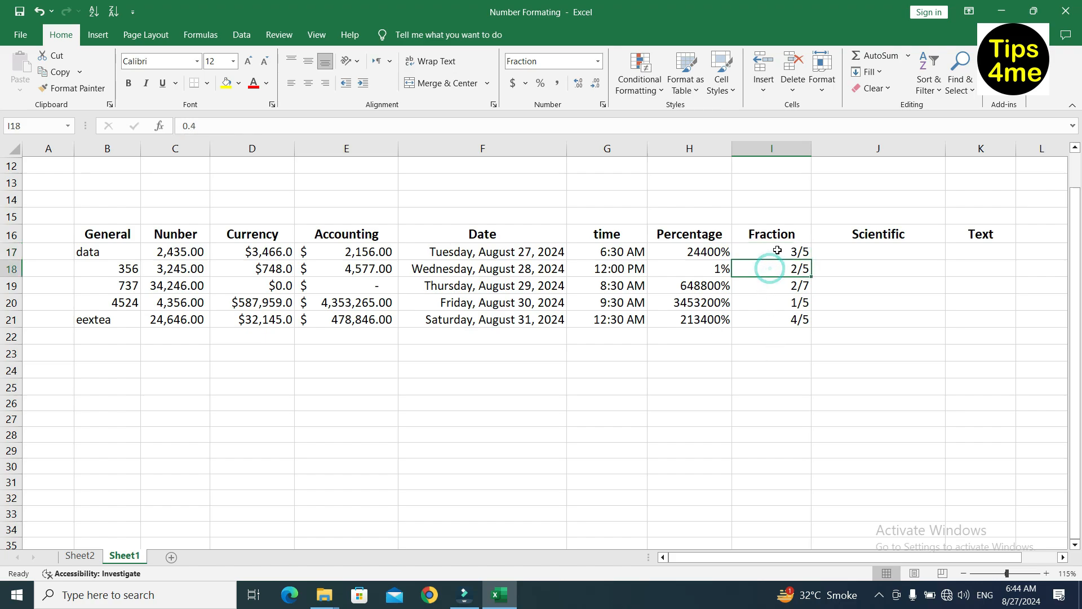
pyautogui.moveTo(778, 249); pyautogui.dragTo(778, 320)
pyautogui.click(865, 332)
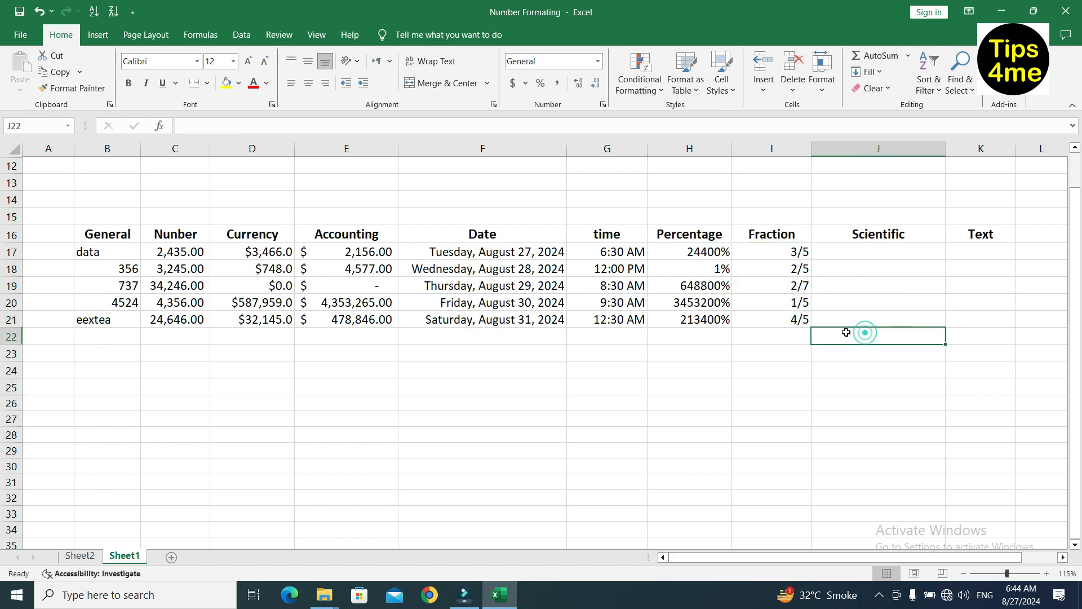
pyautogui.click(777, 270)
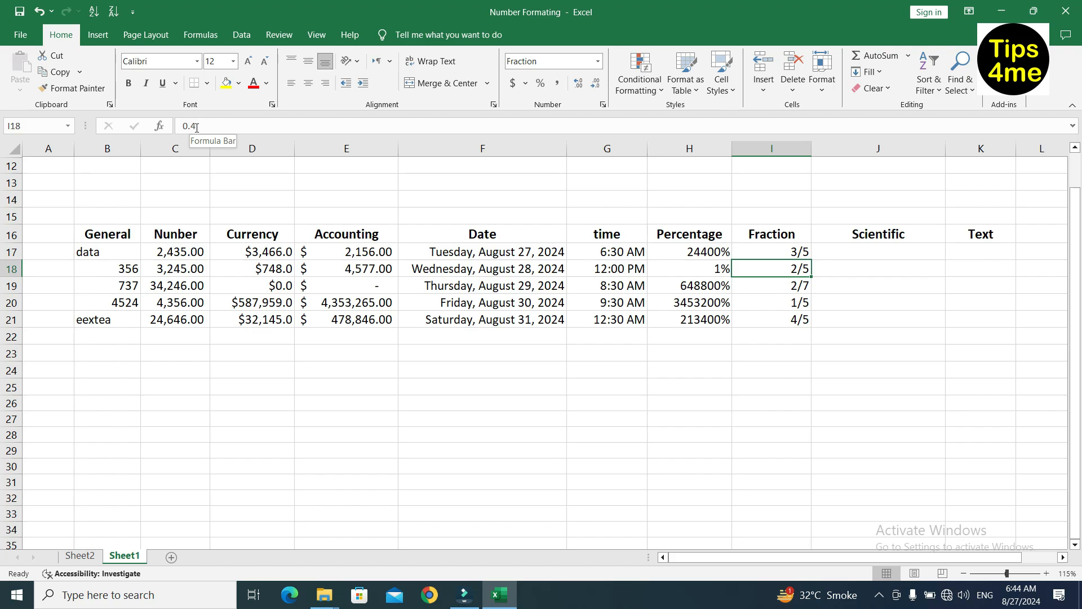
pyautogui.click(800, 252)
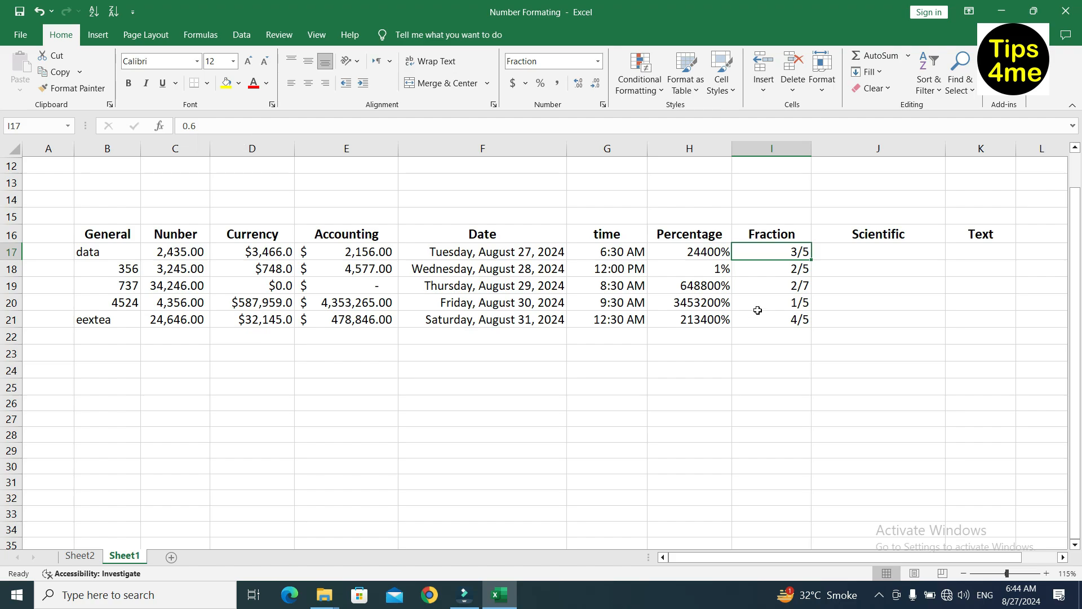
# - Narrow column J, which holds the Scientific heading
pyautogui.click(888, 254)
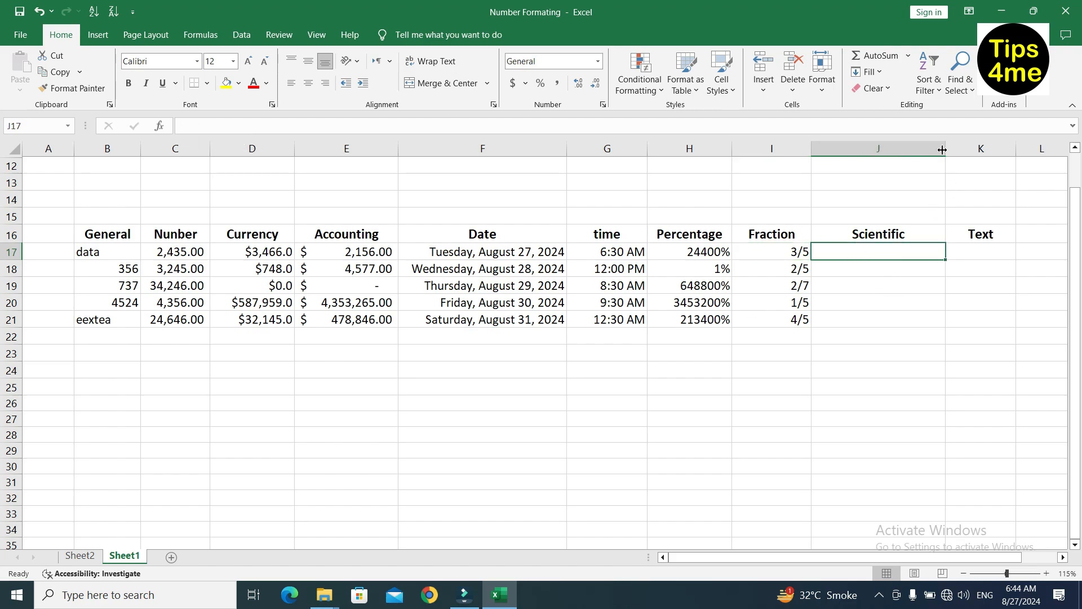
pyautogui.moveTo(945, 148); pyautogui.dragTo(901, 175)
pyautogui.click(891, 279)
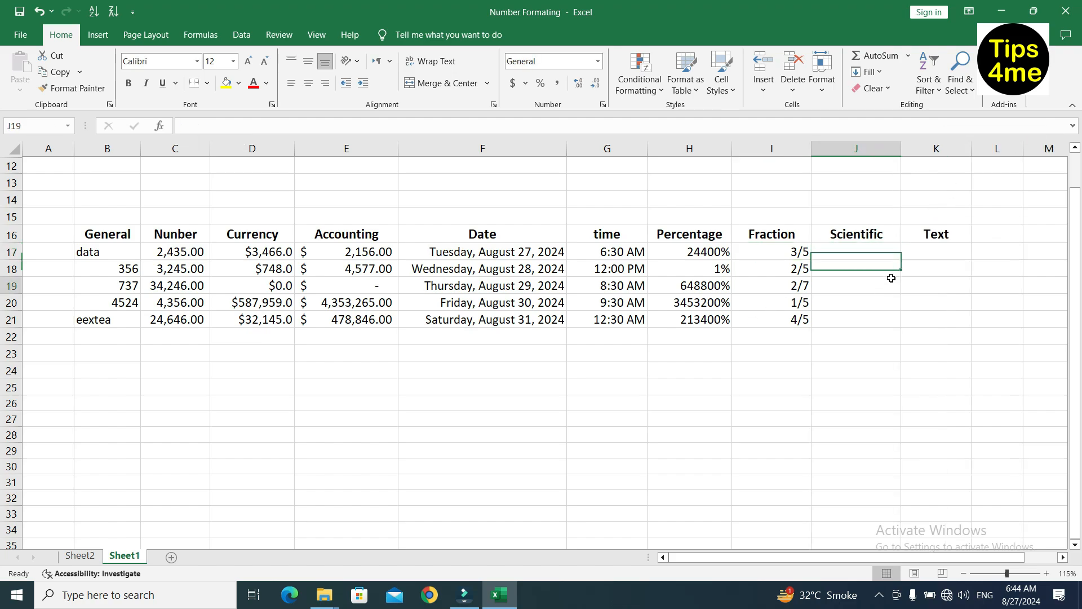
pyautogui.click(869, 254)
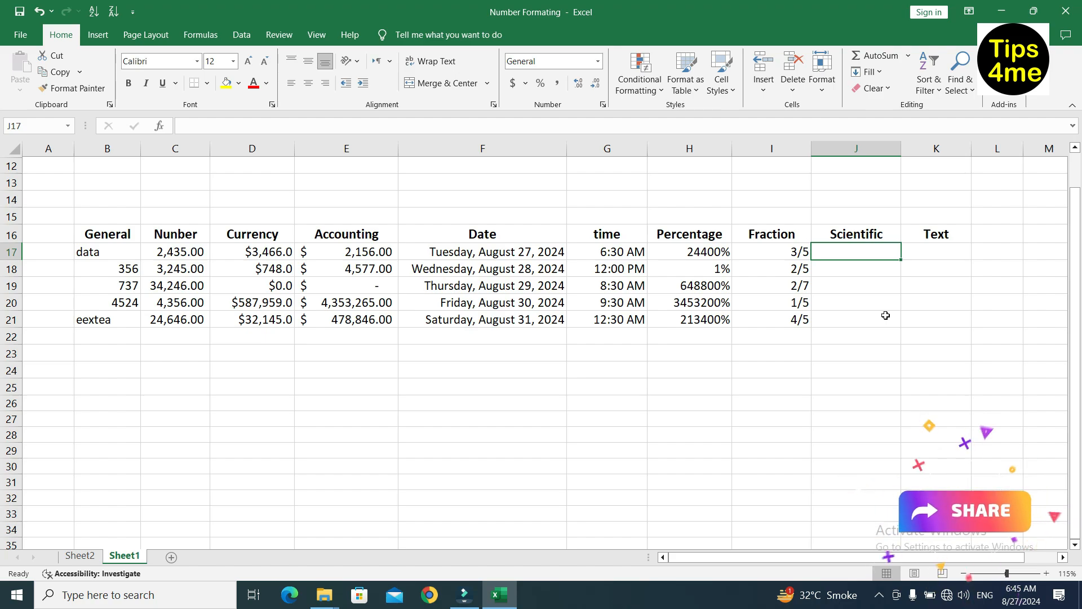
pyautogui.write('3452642634737537')
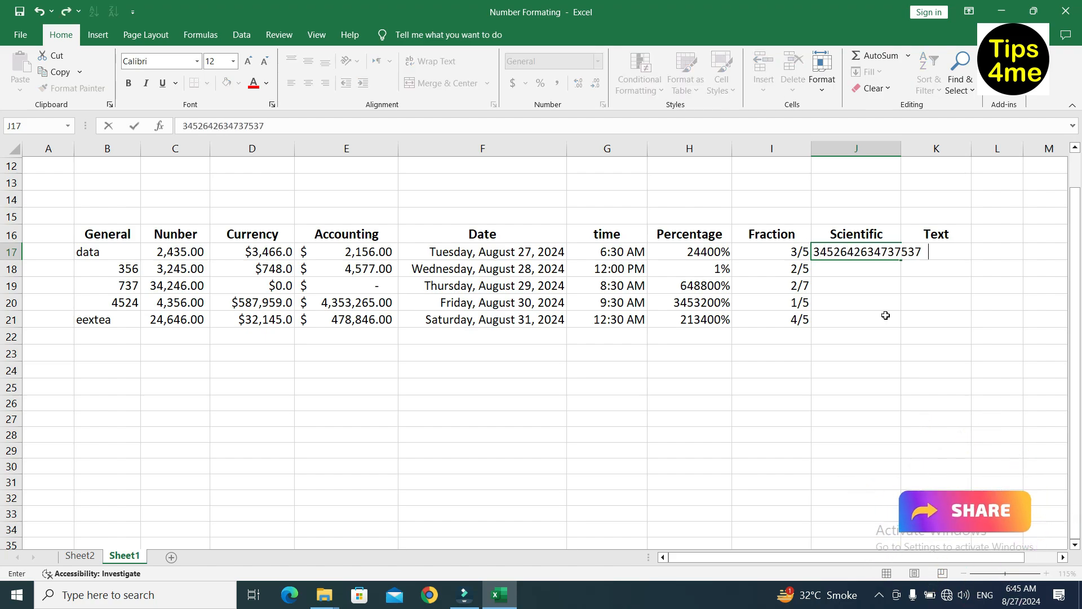
pyautogui.write('35568')
pyautogui.press('Return')
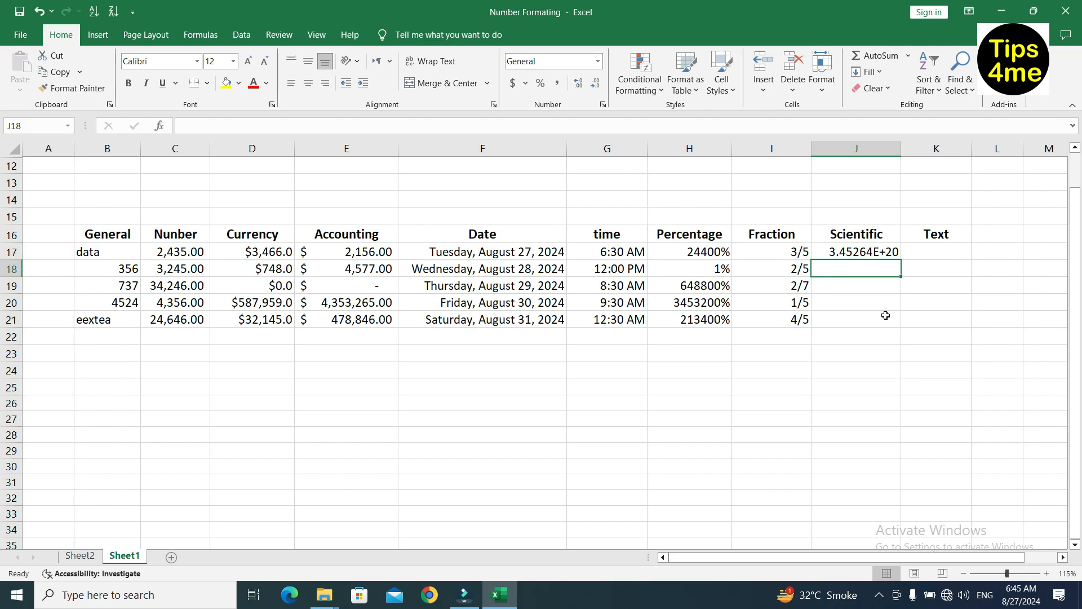
pyautogui.write('34526273584844')
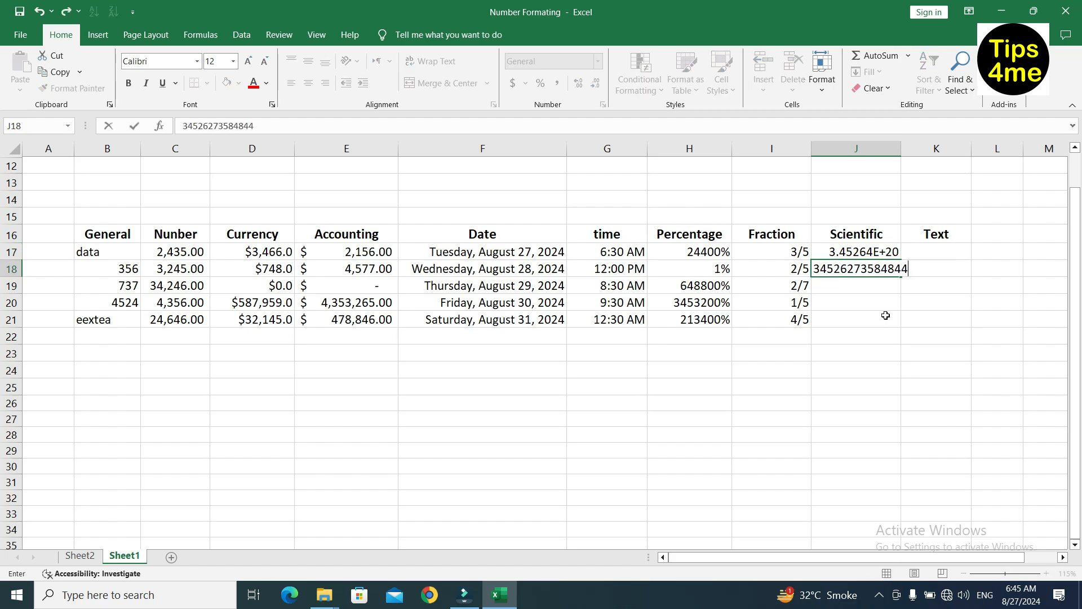
pyautogui.write('6426245')
pyautogui.press('Return')
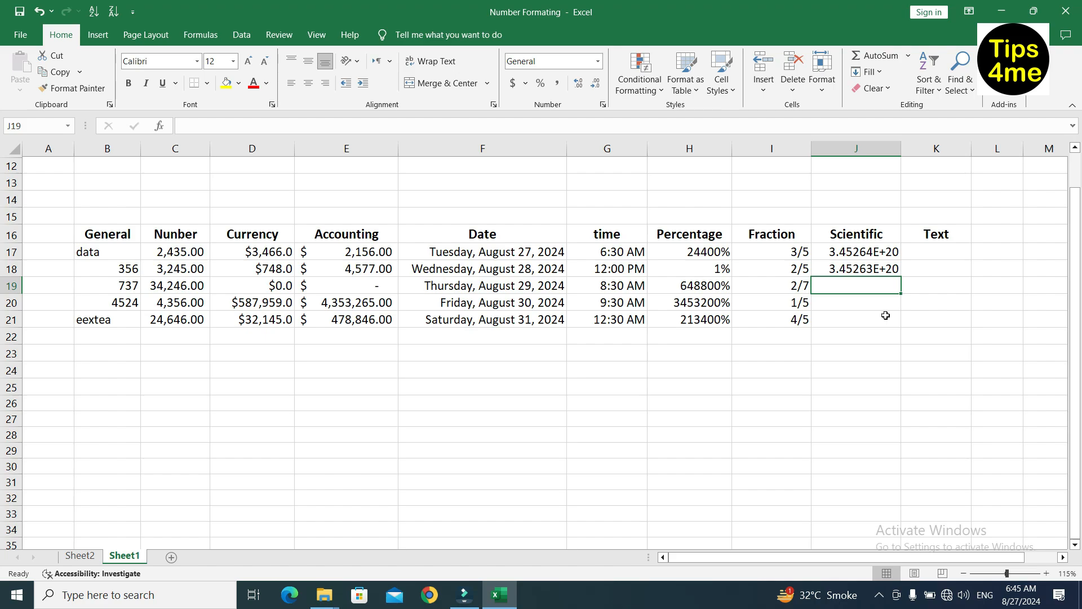
pyautogui.write('3415236247378538')
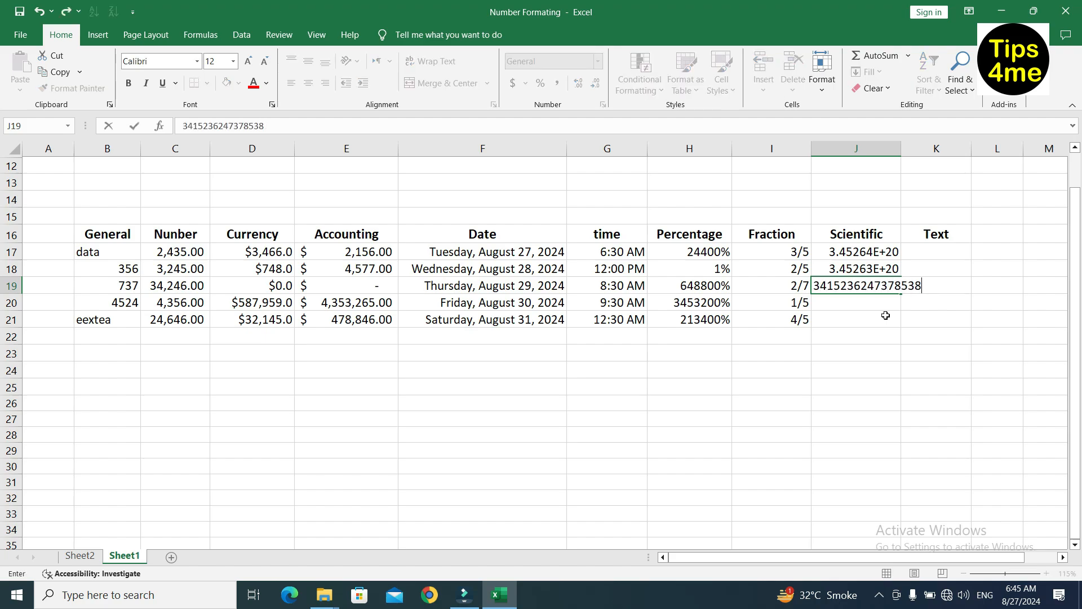
pyautogui.press('Return')
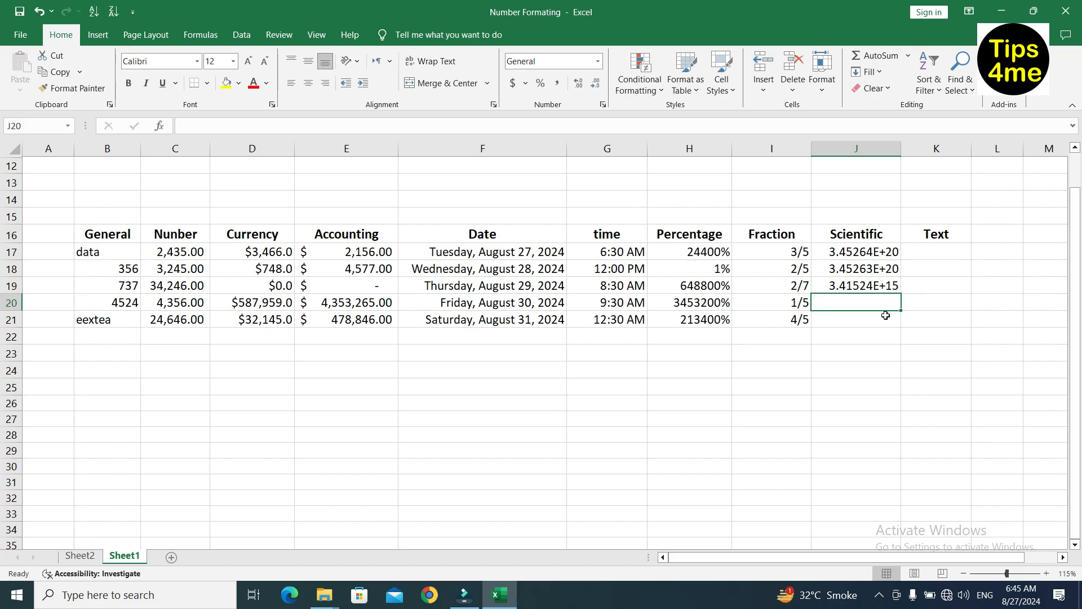
pyautogui.write('23431526')
pyautogui.press('Return')
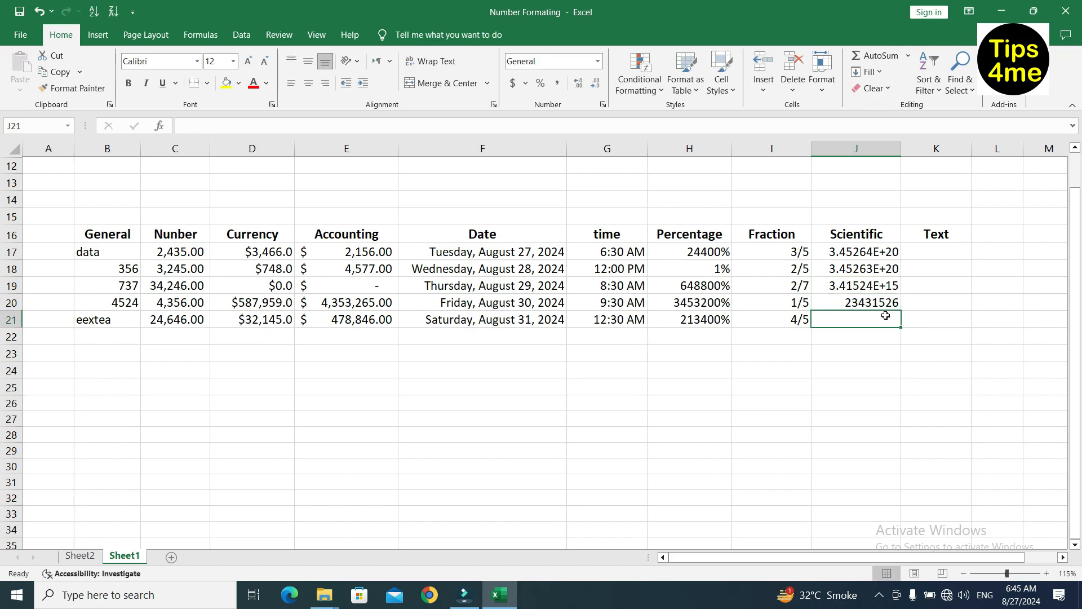
pyautogui.write('24156')
pyautogui.press('Return')
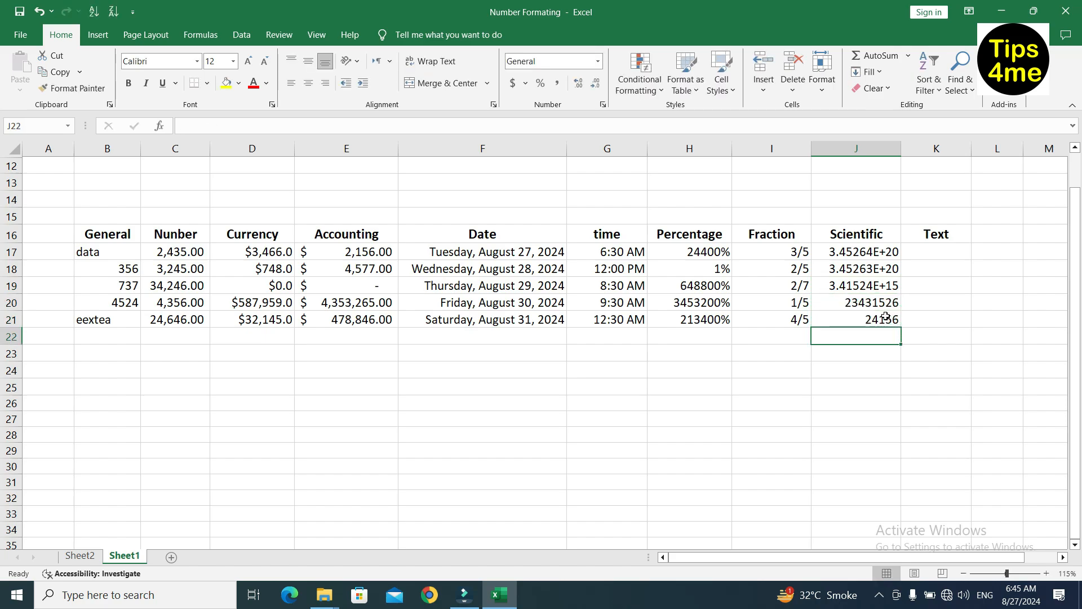
pyautogui.press('Down')
pyautogui.press('Down')
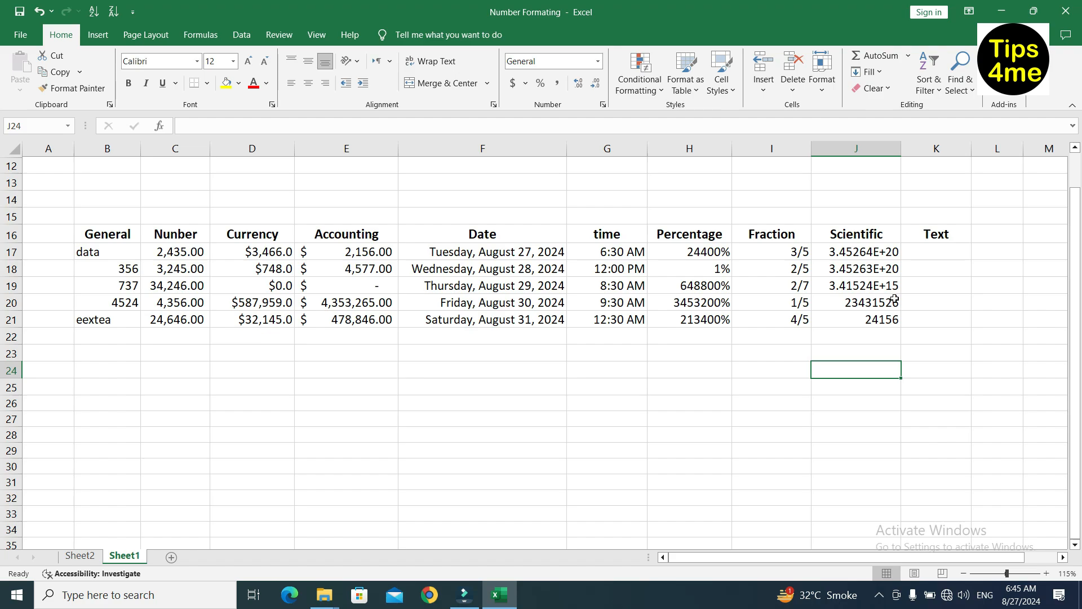
# - Apply the Number format to J17:J21 and autofit column J to the full-length numbers
pyautogui.click(914, 285)
pyautogui.click(881, 310)
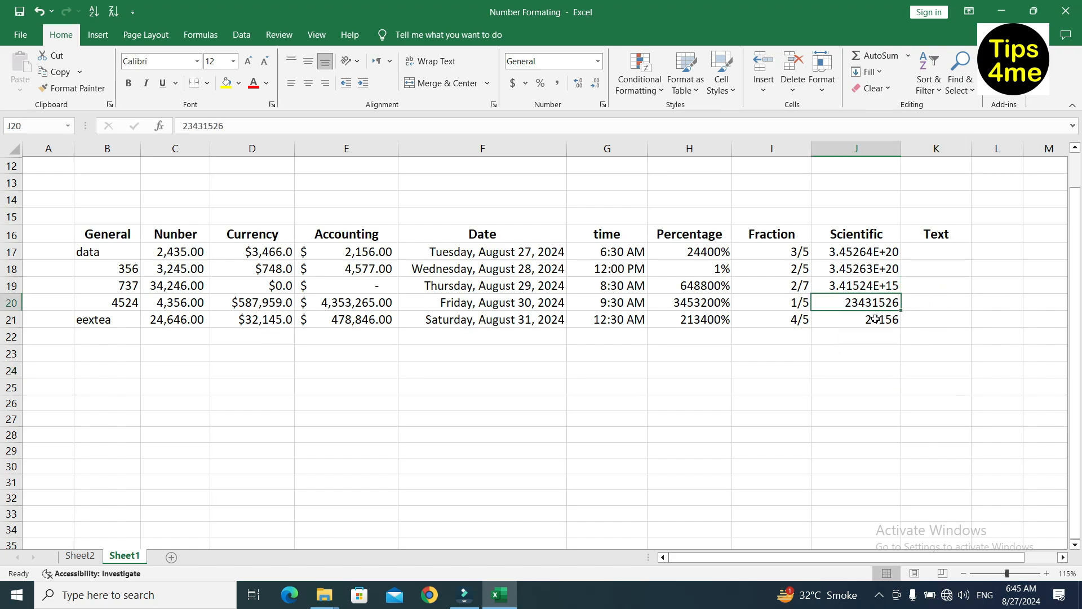
pyautogui.click(881, 320)
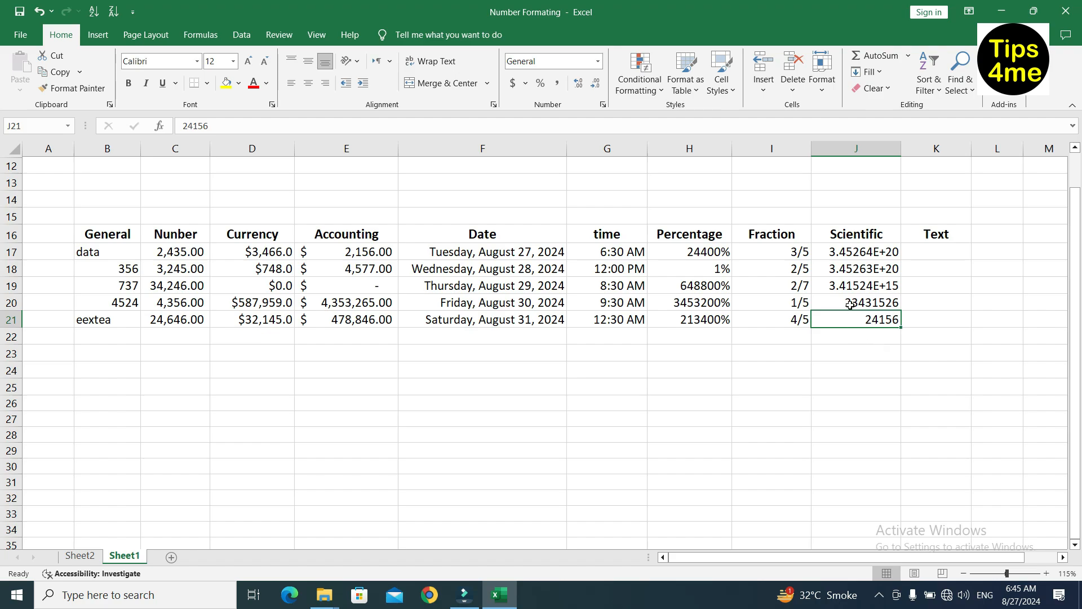
pyautogui.moveTo(846, 254); pyautogui.dragTo(860, 320)
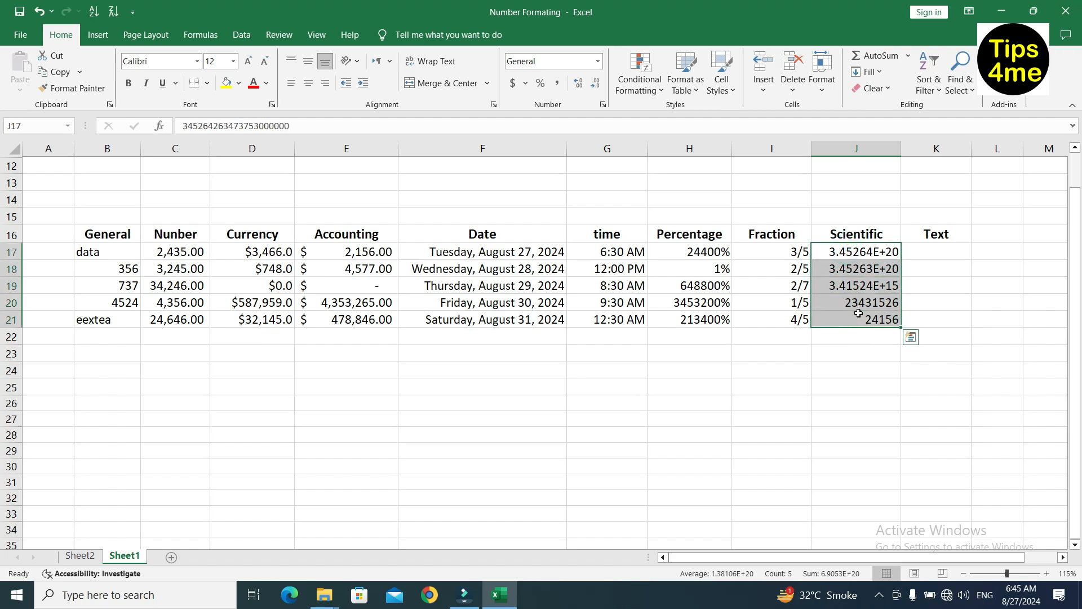
pyautogui.click(599, 62)
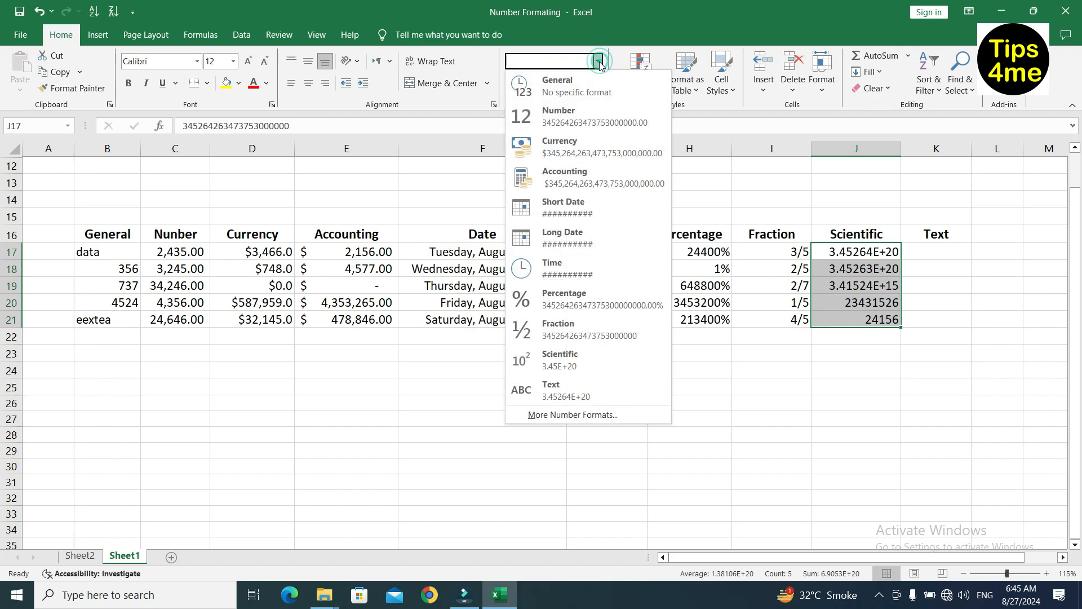
pyautogui.click(582, 117)
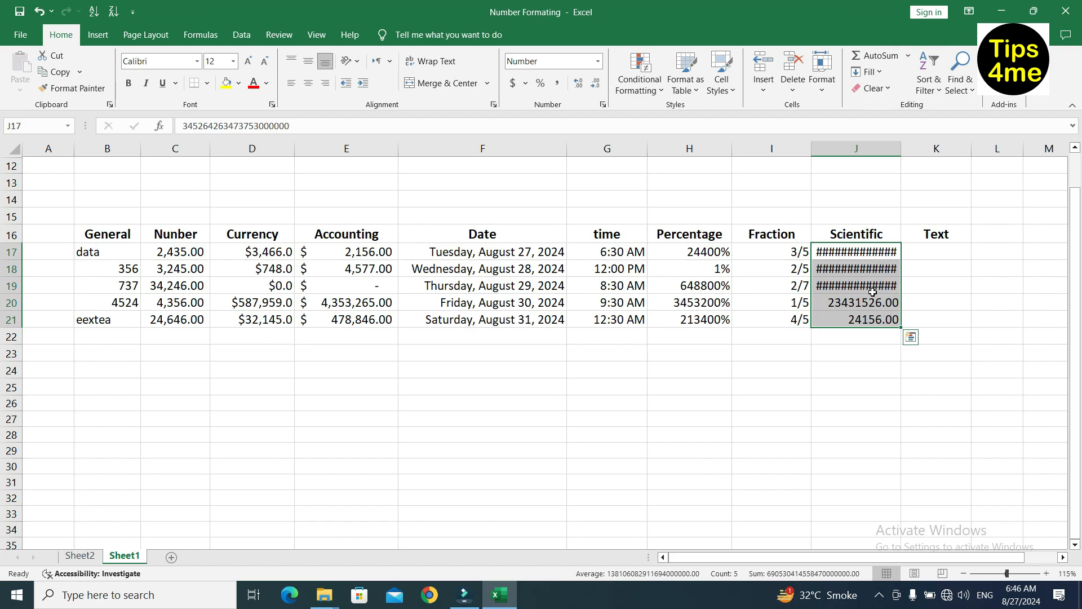
pyautogui.doubleClick(900, 150)
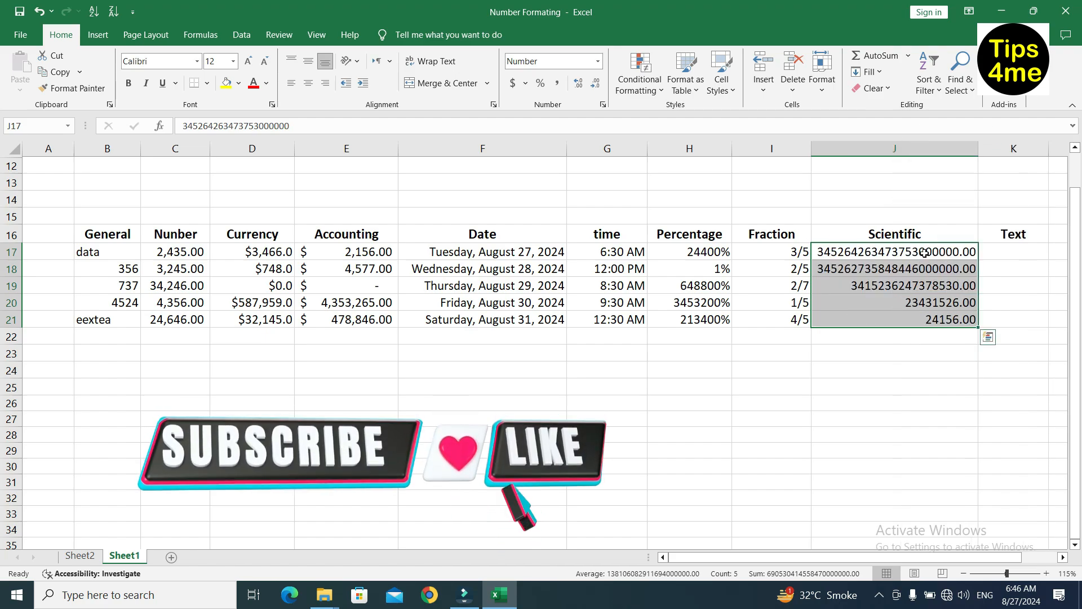
pyautogui.click(925, 281)
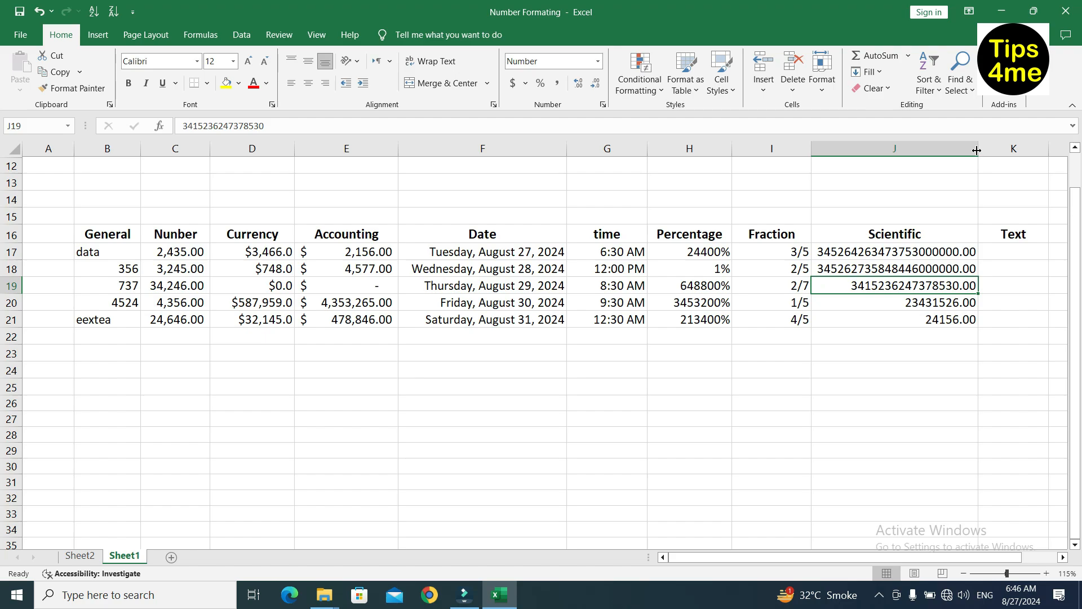
# - Format J17:J21 as Scientific with three decimal places
pyautogui.moveTo(909, 255); pyautogui.dragTo(920, 319)
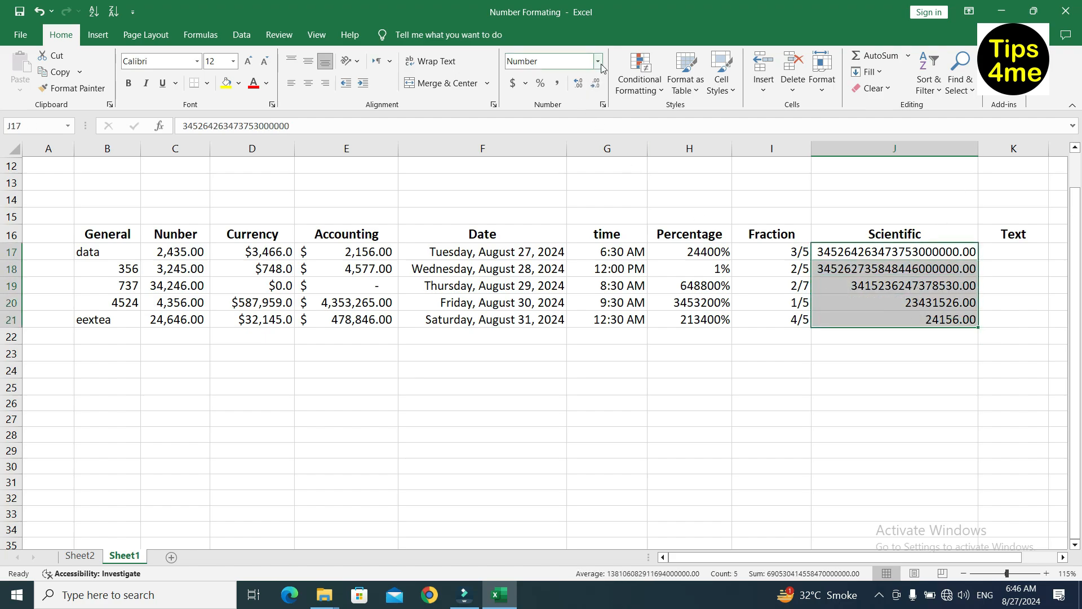
pyautogui.click(604, 104)
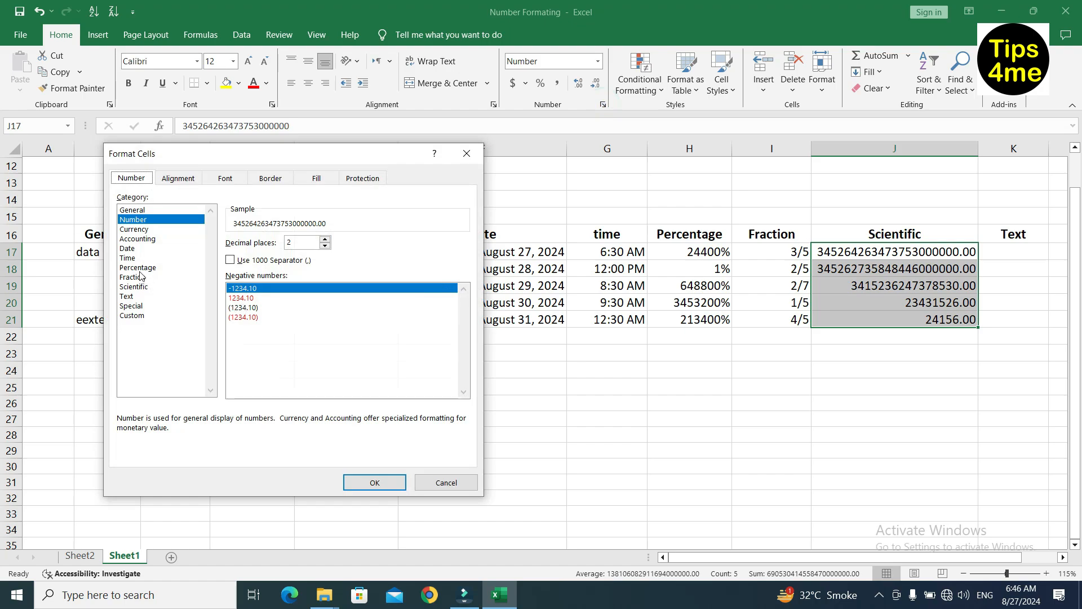
pyautogui.click(134, 287)
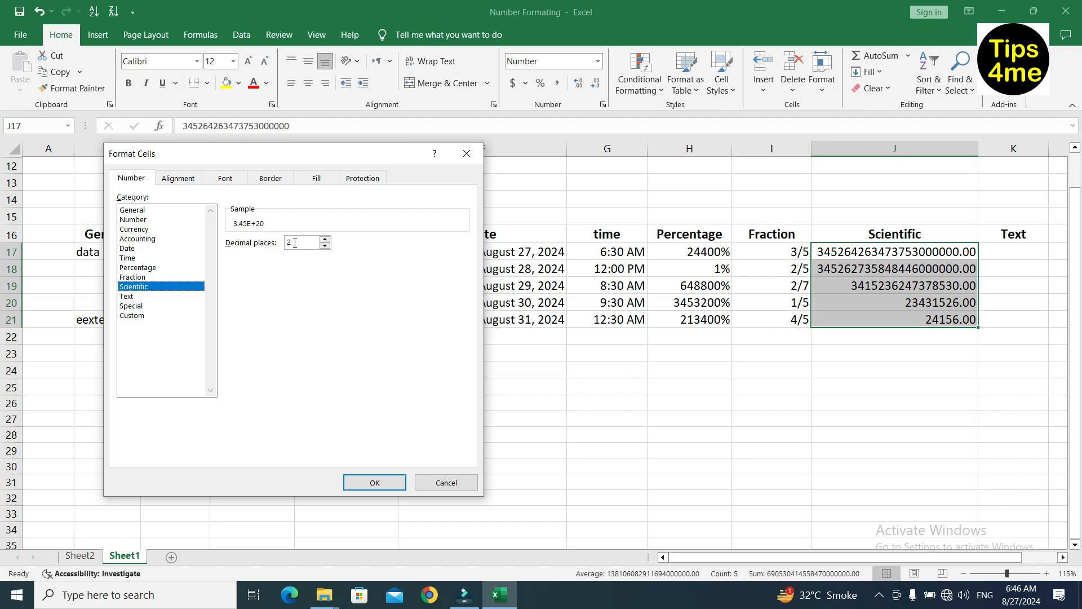
pyautogui.click(324, 246)
pyautogui.click(324, 246)
pyautogui.click(324, 239)
pyautogui.click(324, 239)
pyautogui.click(324, 240)
pyautogui.click(325, 240)
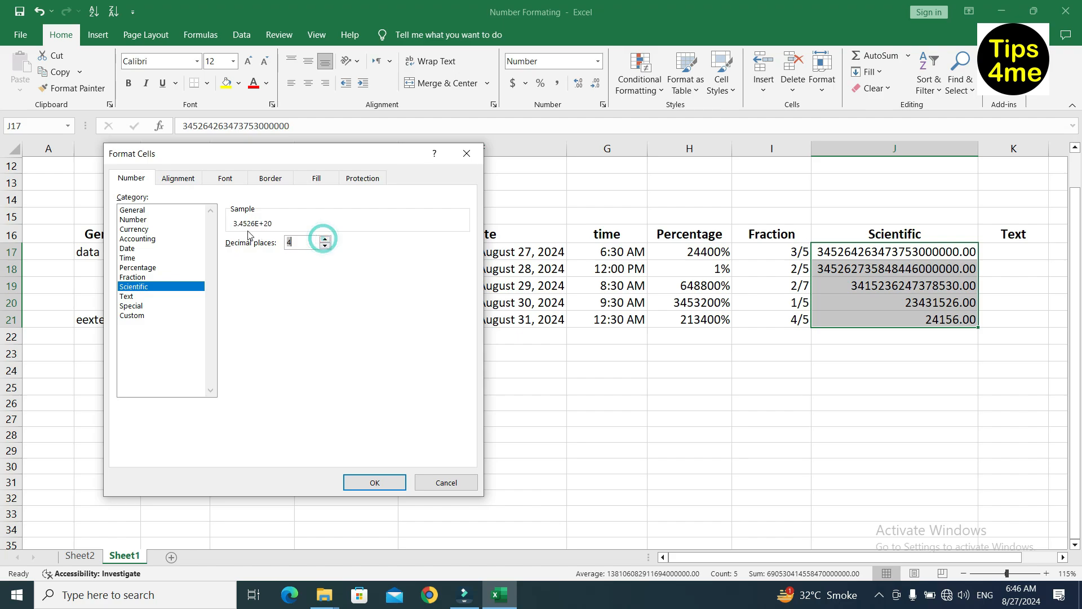
pyautogui.click(324, 246)
pyautogui.click(375, 483)
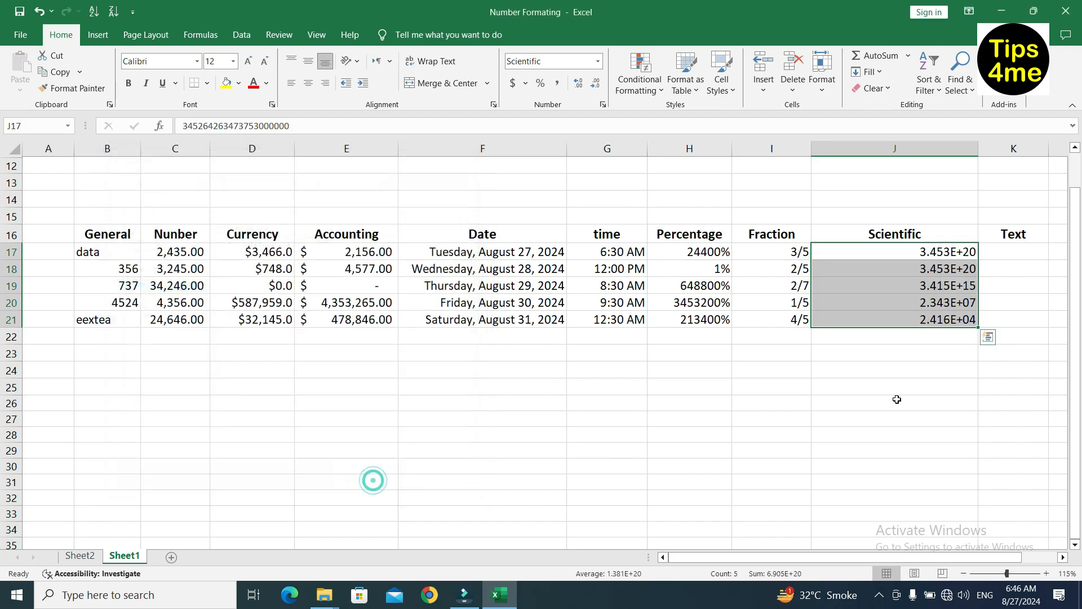
# - Narrow column J around the scientific-notation values
pyautogui.click(908, 365)
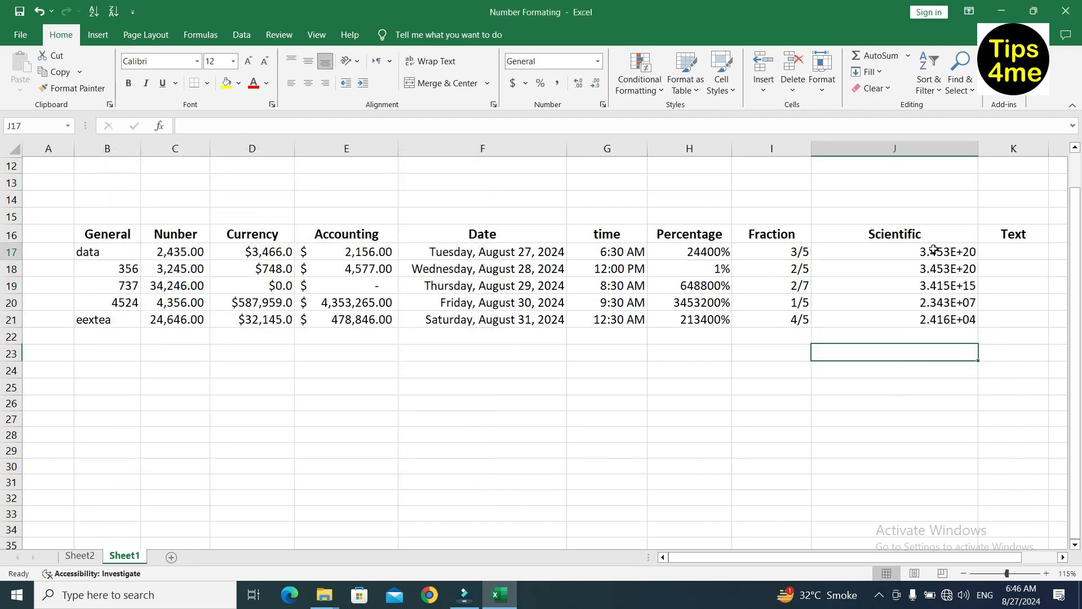
pyautogui.moveTo(933, 252); pyautogui.dragTo(933, 319)
pyautogui.click(916, 367)
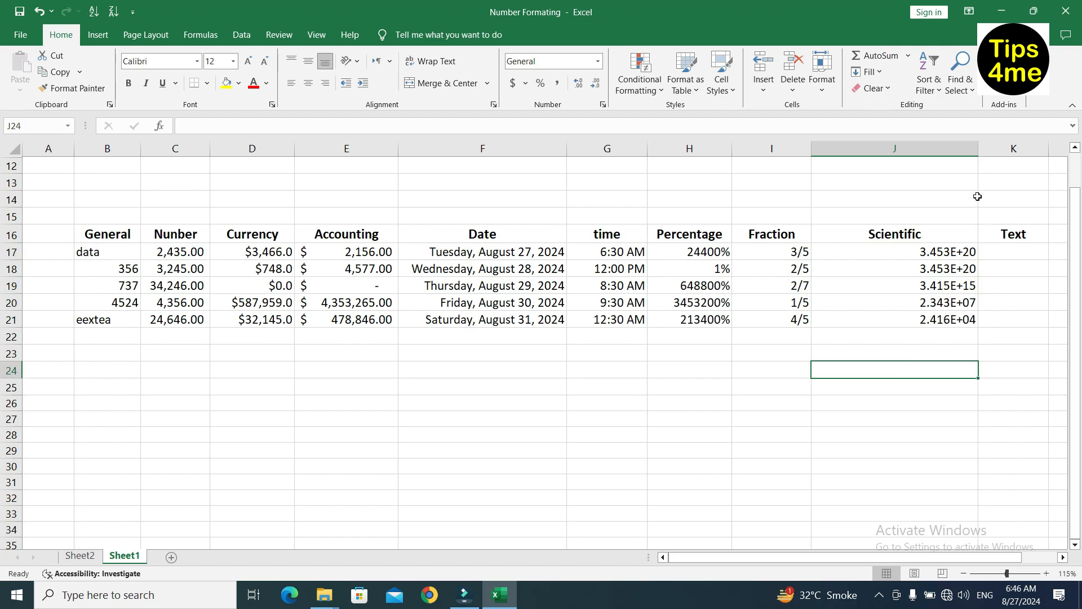
pyautogui.moveTo(978, 149); pyautogui.dragTo(905, 178)
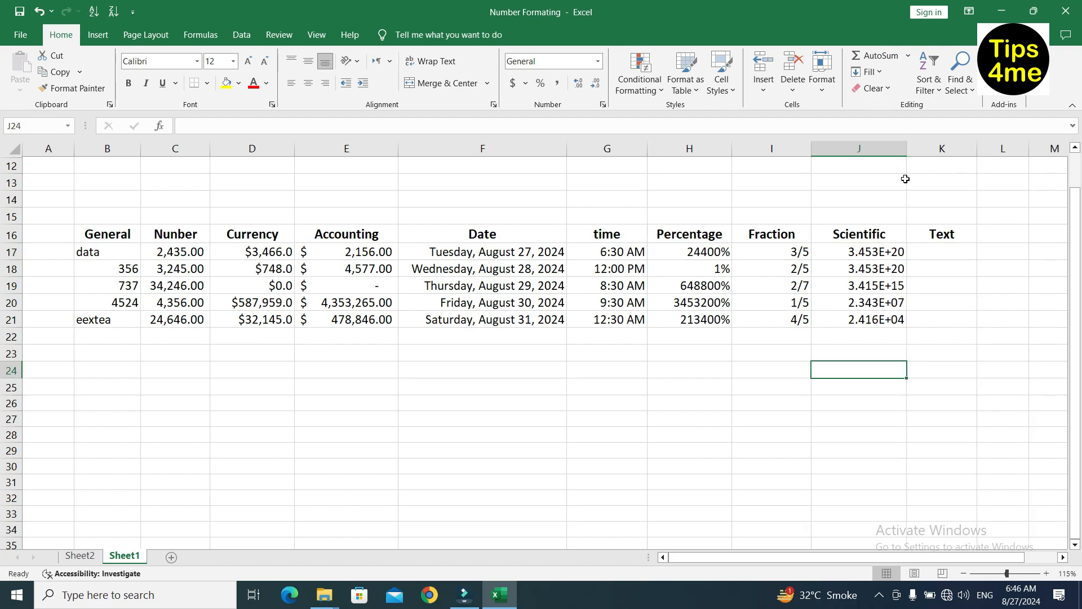
pyautogui.click(931, 317)
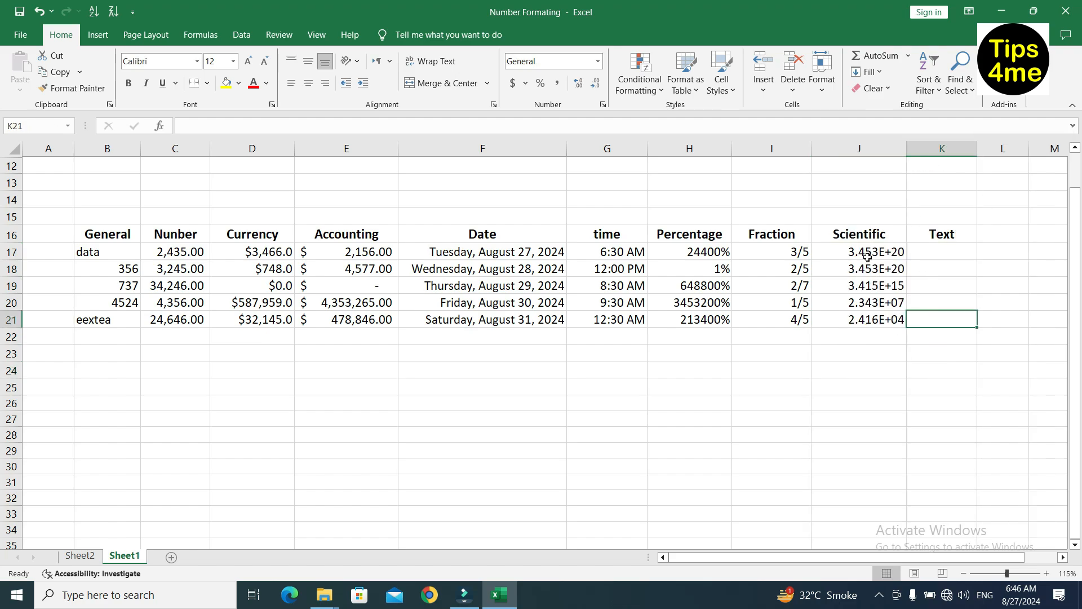
# - Change the format of J17:J21 to Number with zero decimal places
pyautogui.moveTo(868, 254); pyautogui.dragTo(871, 320)
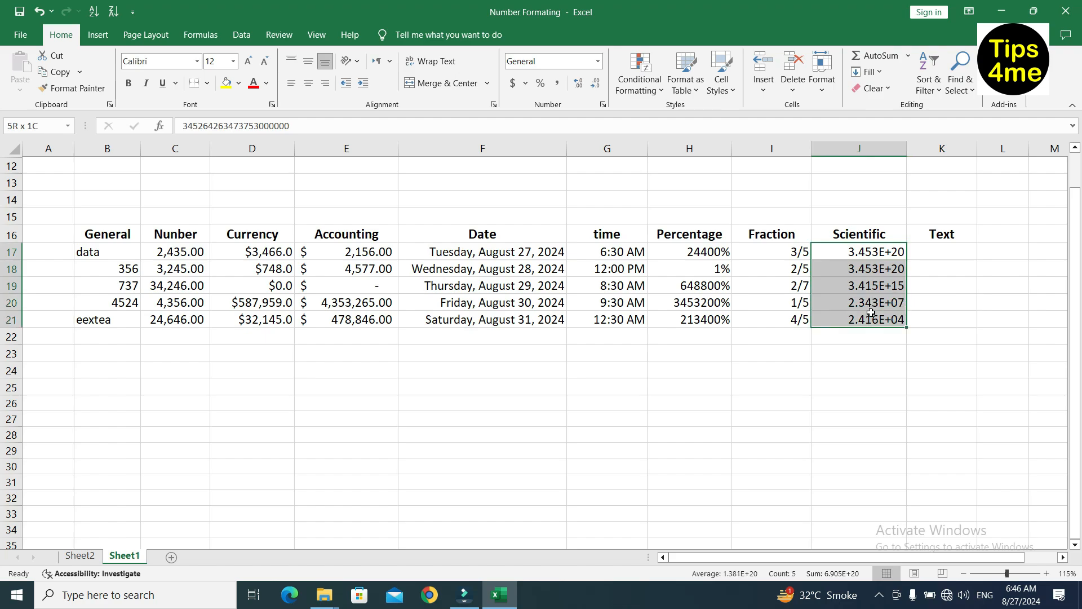
pyautogui.click(602, 105)
pyautogui.click(131, 220)
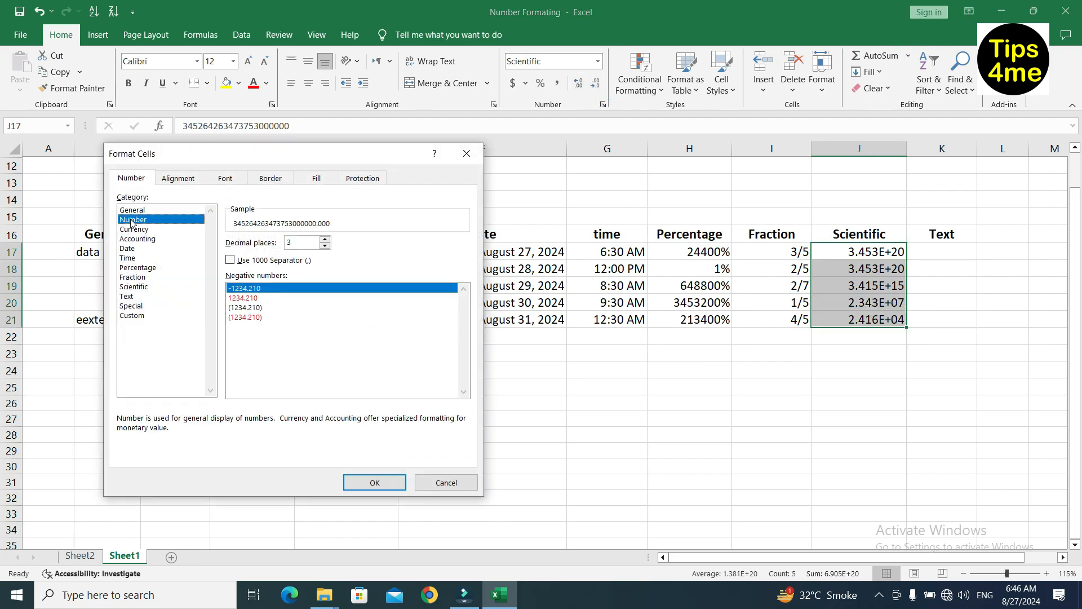
pyautogui.click(324, 246)
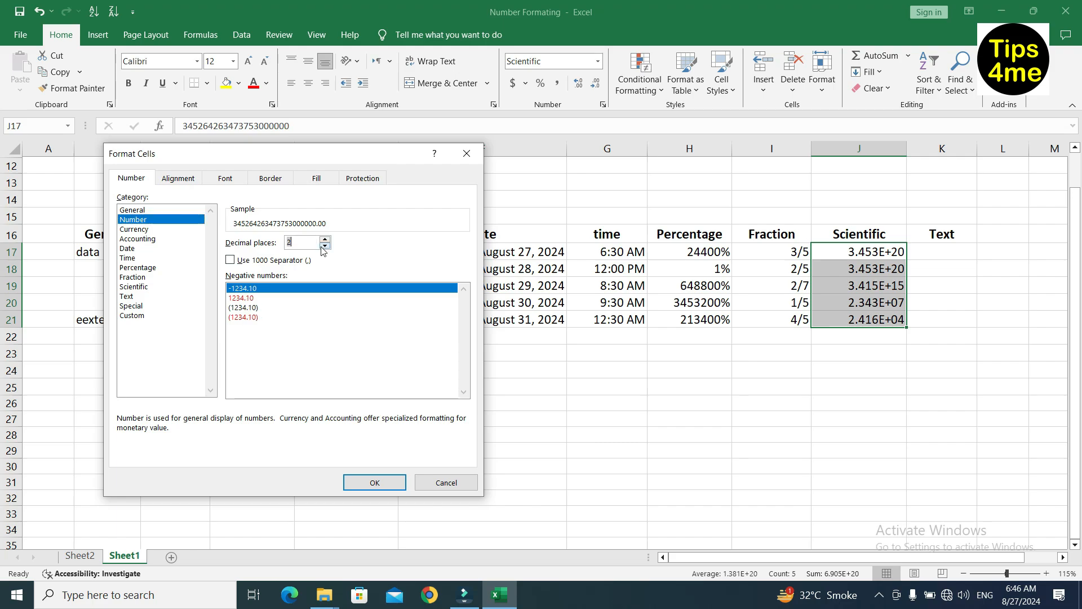
pyautogui.click(324, 245)
pyautogui.click(325, 245)
pyautogui.click(393, 482)
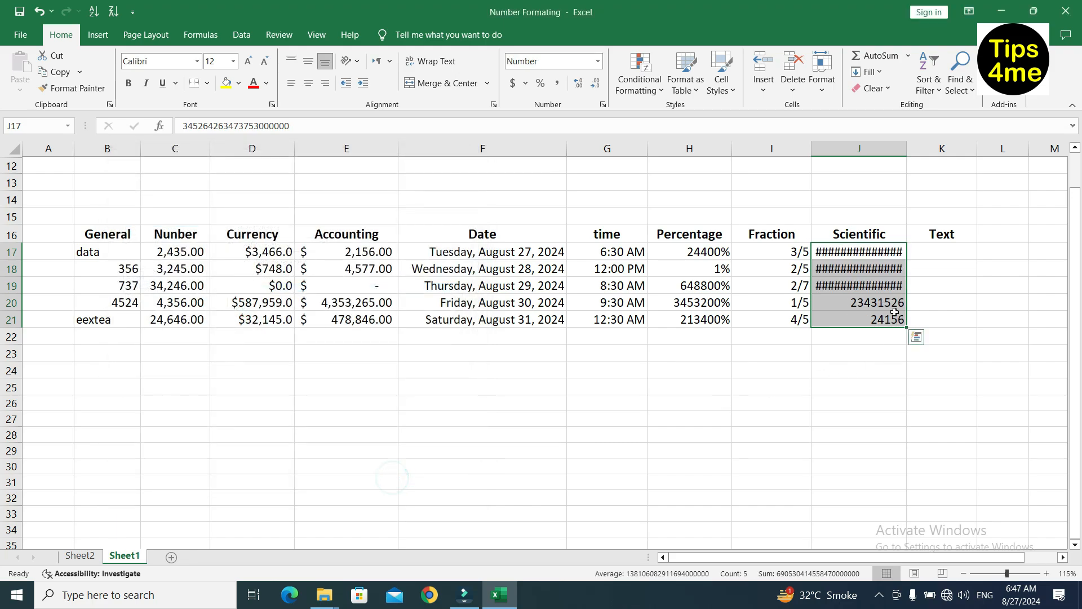
# - Autofit column J to its whole numbers and check the values stored in J17:J19
pyautogui.doubleClick(907, 148)
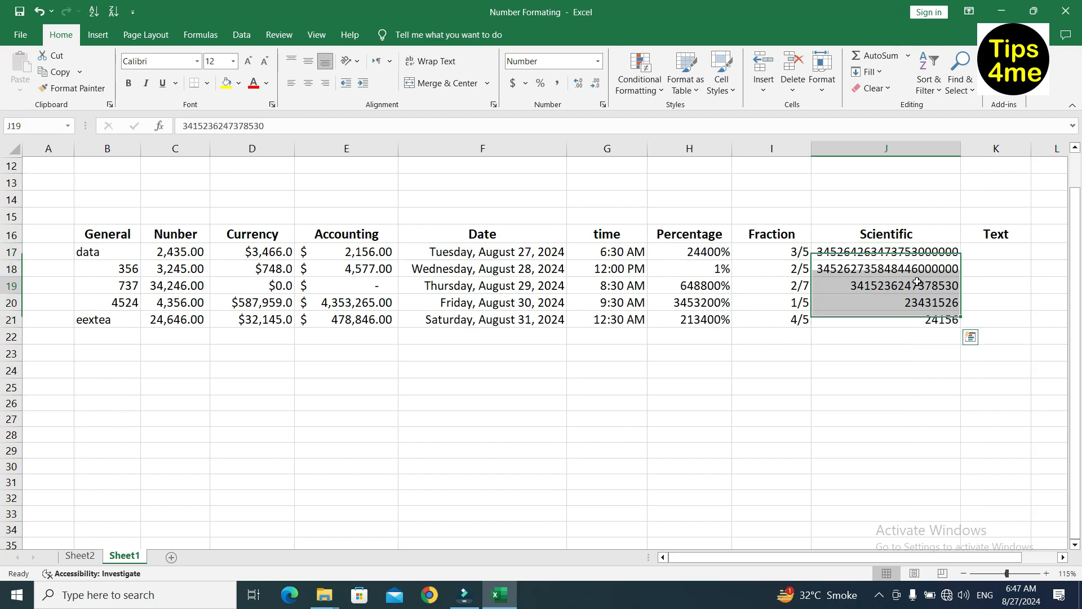
pyautogui.click(885, 279)
pyautogui.click(901, 268)
pyautogui.click(918, 255)
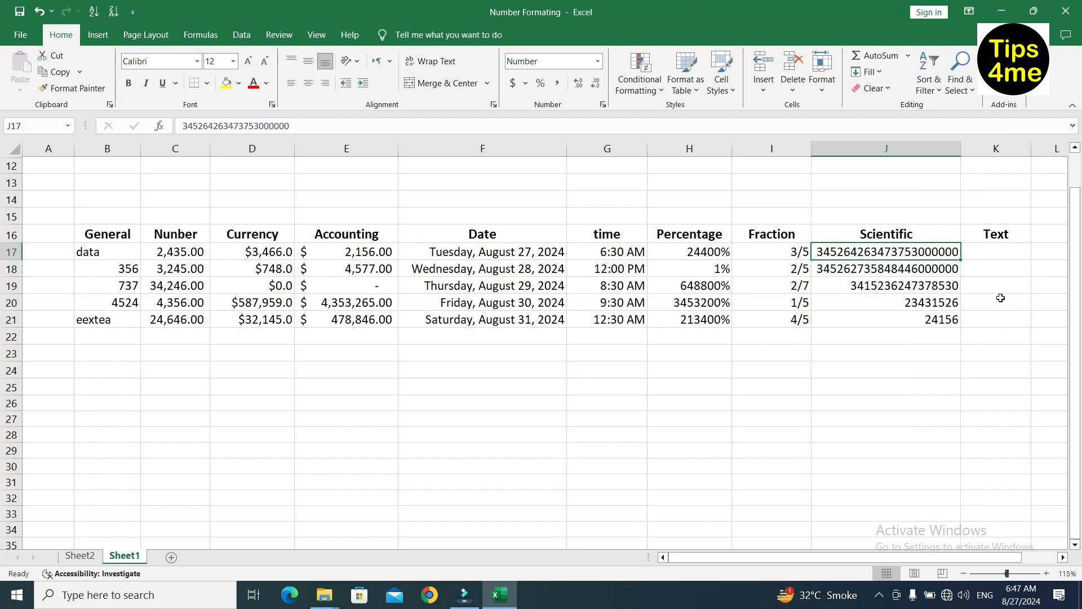
# - Enter 3435, 3546, 345466, 3546 and 43646 in K17:K21 under the Text heading
pyautogui.press('Right')
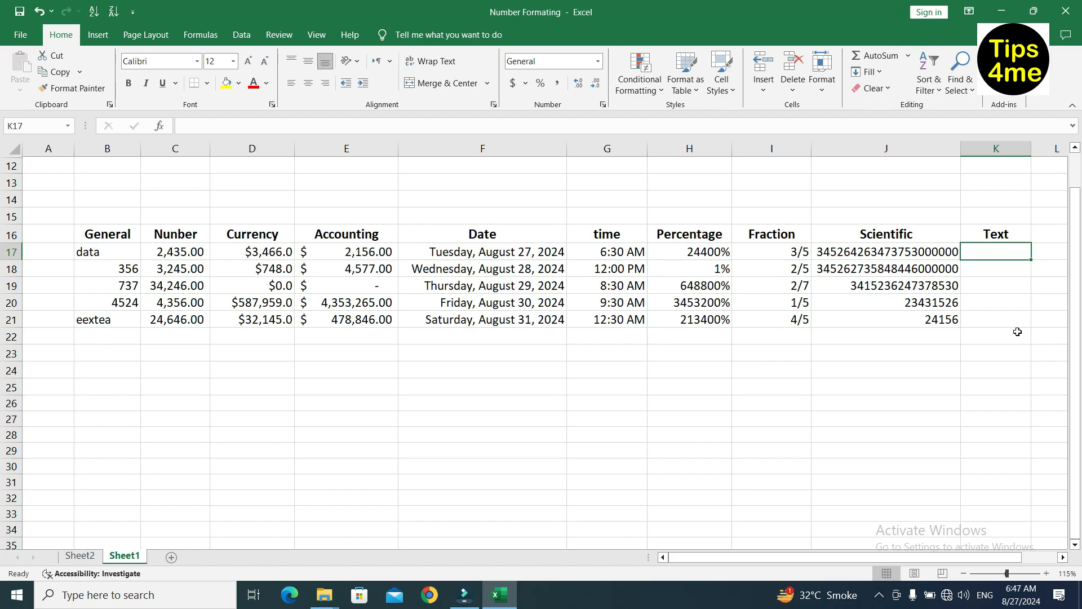
pyautogui.click(997, 272)
pyautogui.click(999, 253)
pyautogui.write('3435')
pyautogui.press('Return')
pyautogui.write('3546')
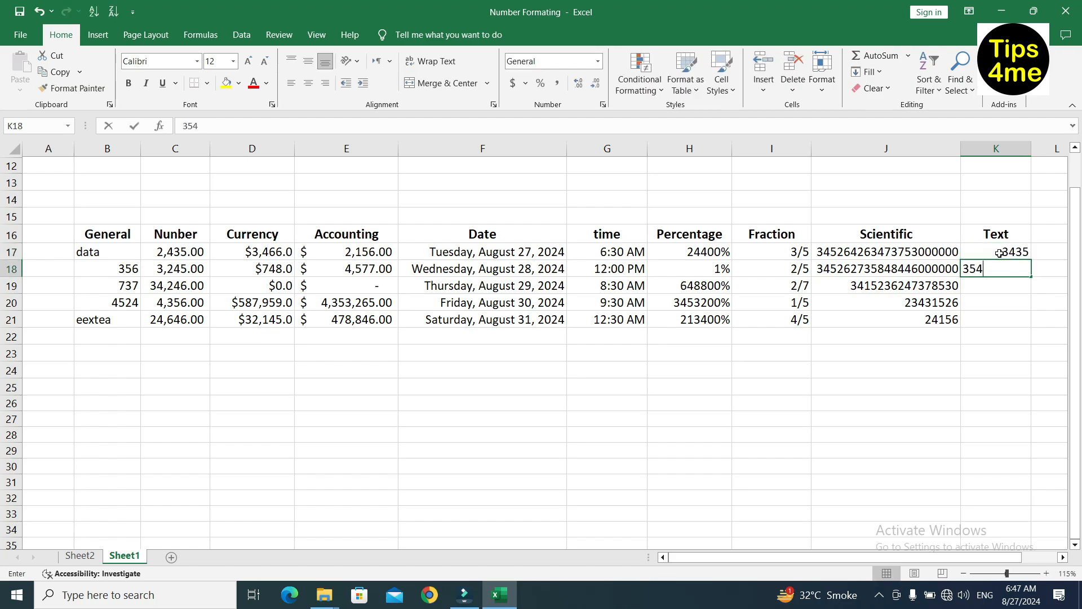
pyautogui.press('Return')
pyautogui.write('345466')
pyautogui.press('Return')
pyautogui.write('3546')
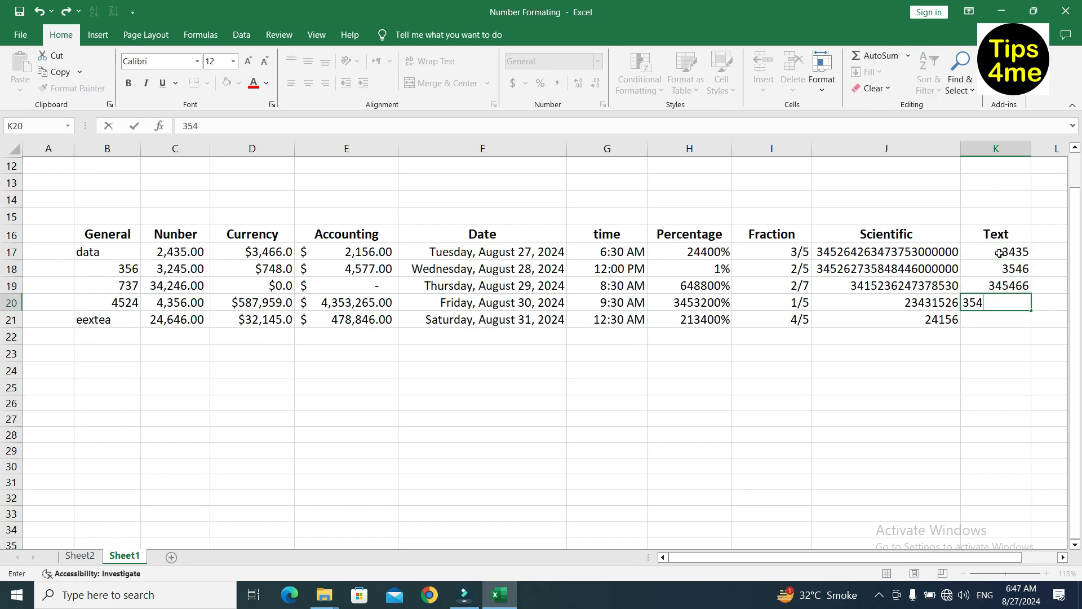
pyautogui.press('Return')
pyautogui.write('43646')
pyautogui.press('Return')
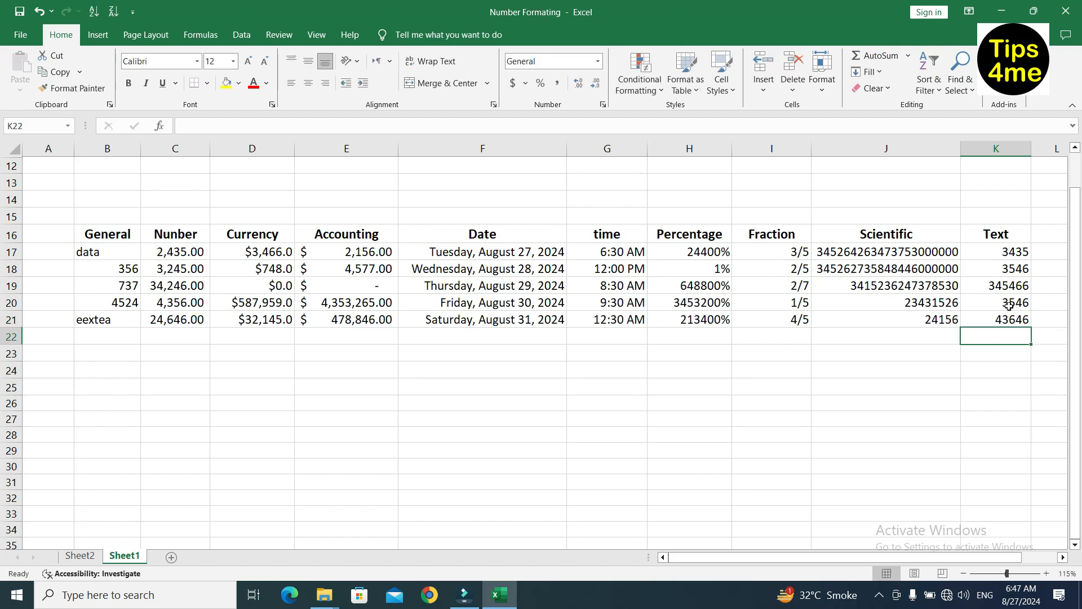
# - Format K17:K21 as Text and check the formatted cells K21 and K17
pyautogui.moveTo(999, 251); pyautogui.dragTo(1010, 319)
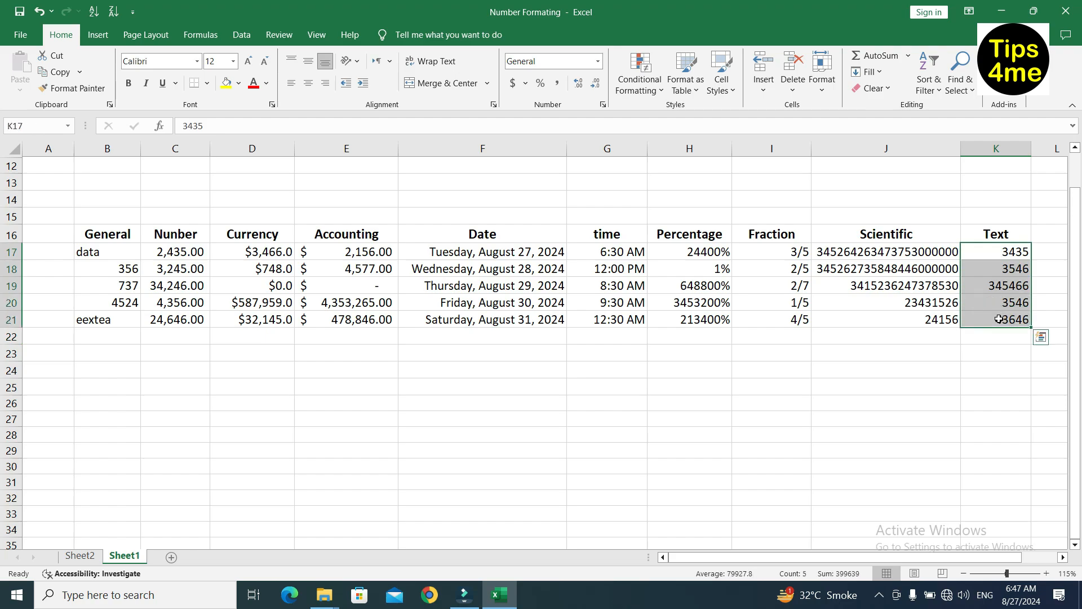
pyautogui.click(603, 105)
pyautogui.click(130, 298)
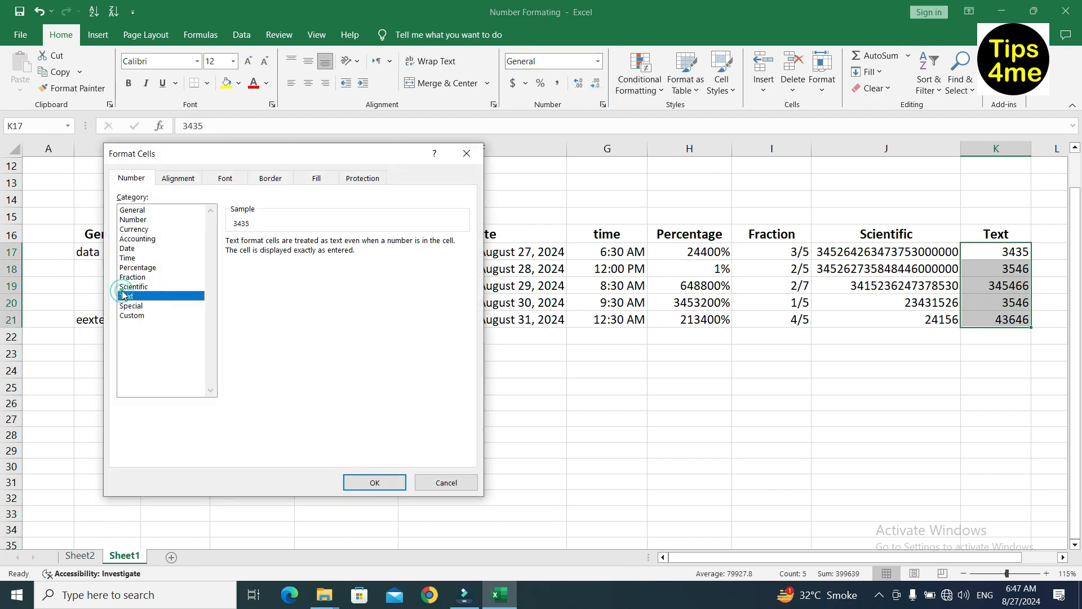
pyautogui.click(352, 484)
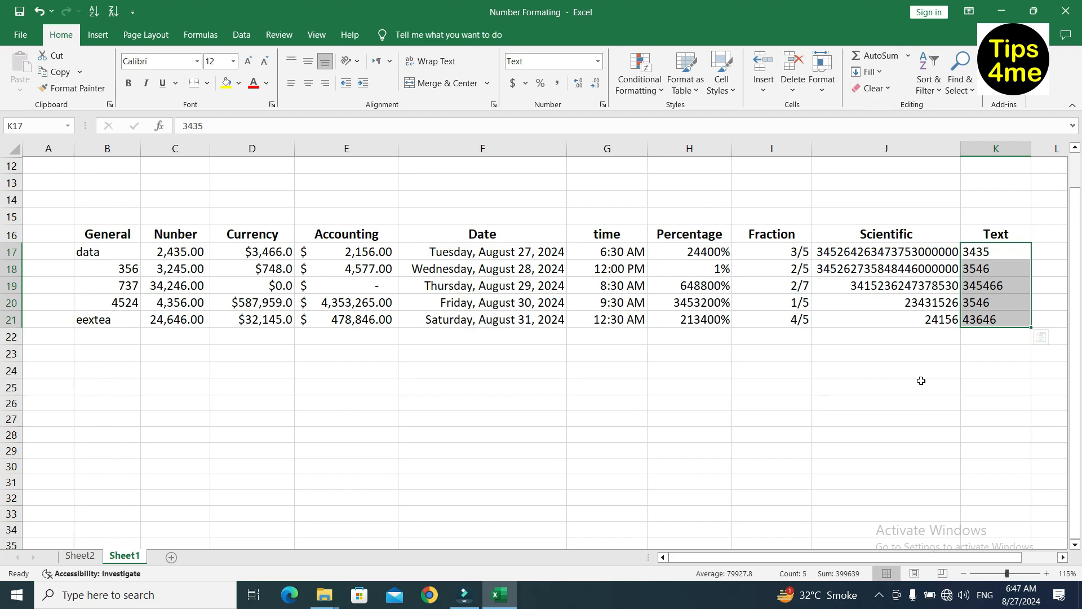
pyautogui.click(967, 369)
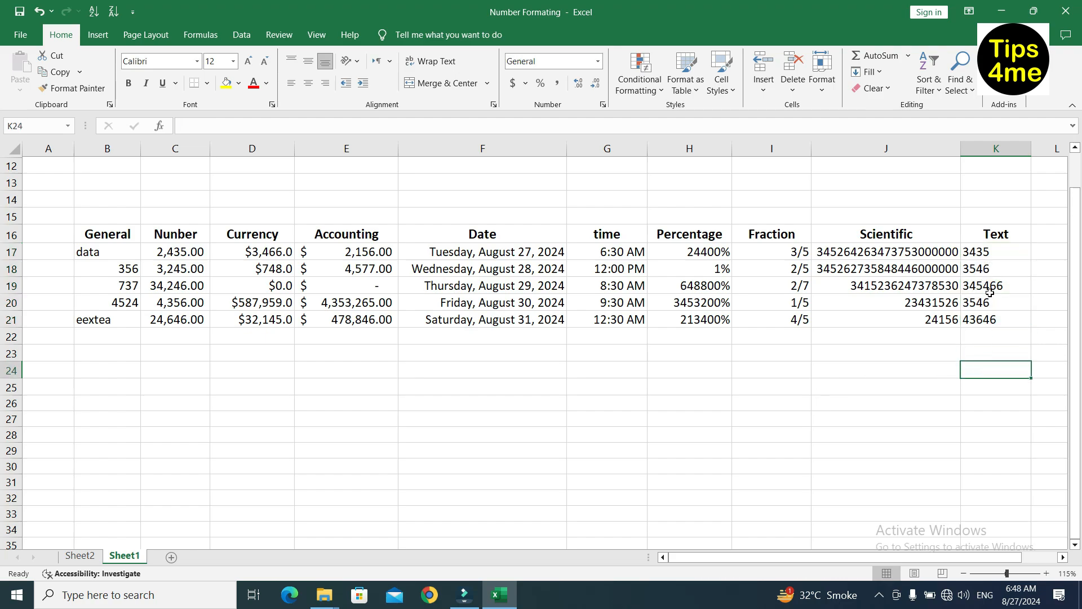
pyautogui.click(995, 322)
pyautogui.click(997, 254)
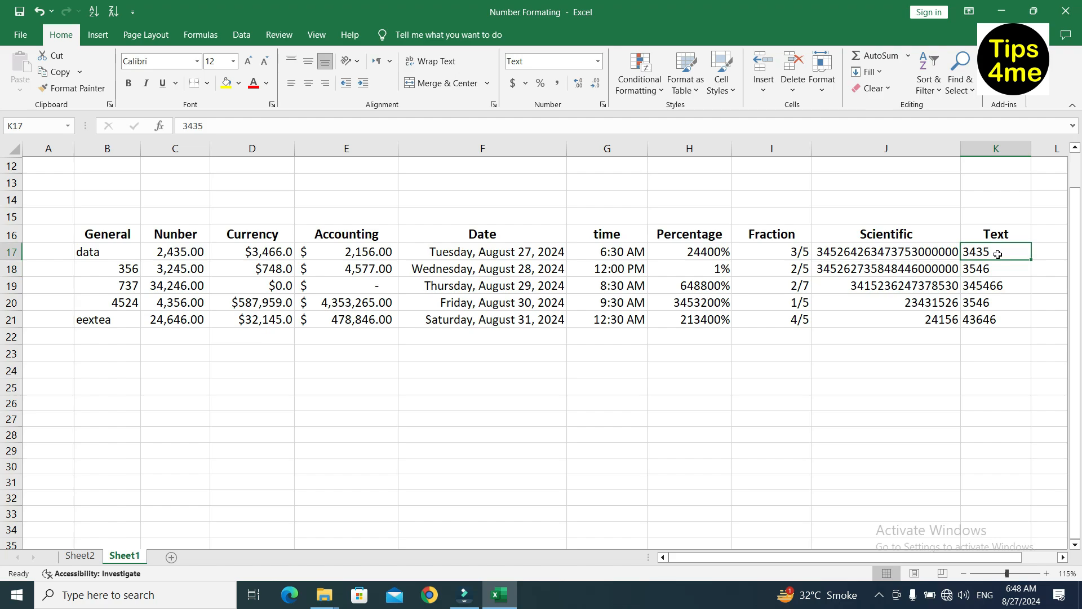
# - Enter the formula =sum(K17+K18+K19) in K23 below the text-formatted values
pyautogui.click(992, 353)
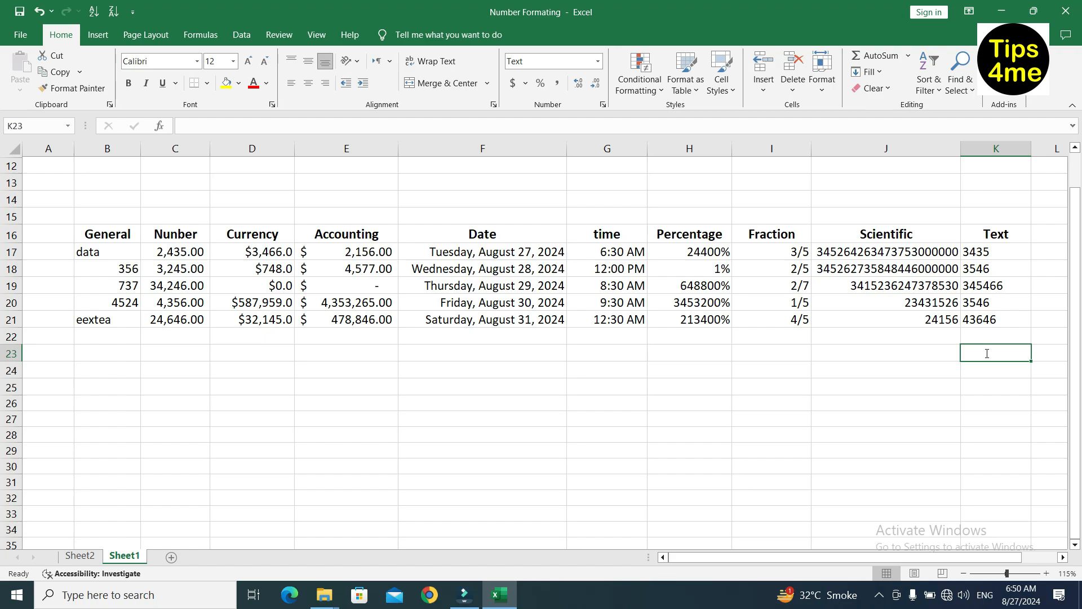
pyautogui.write('=sum')
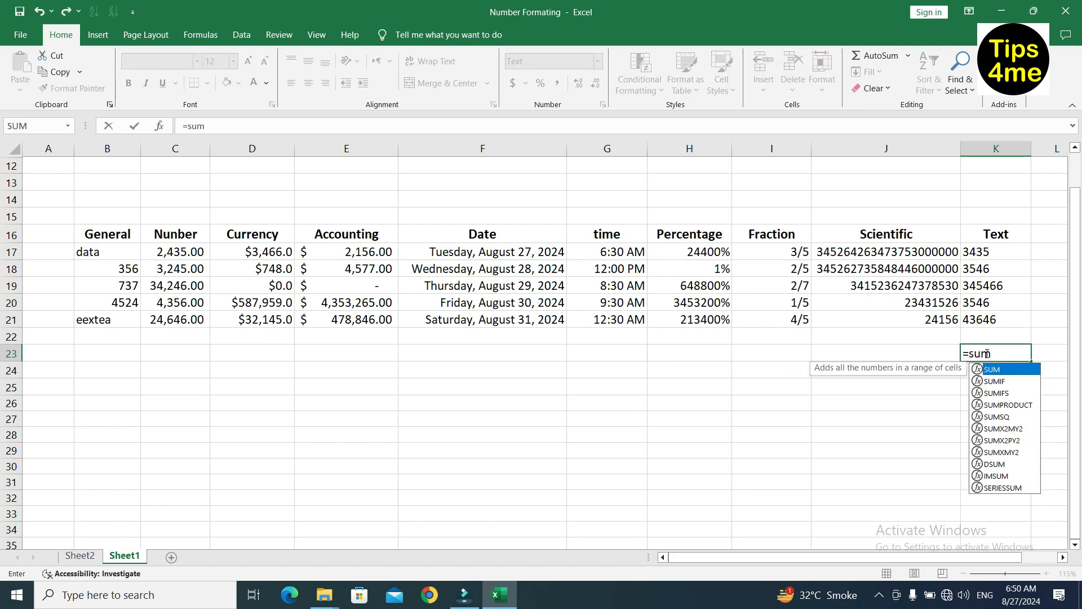
pyautogui.write('(')
pyautogui.click(990, 254)
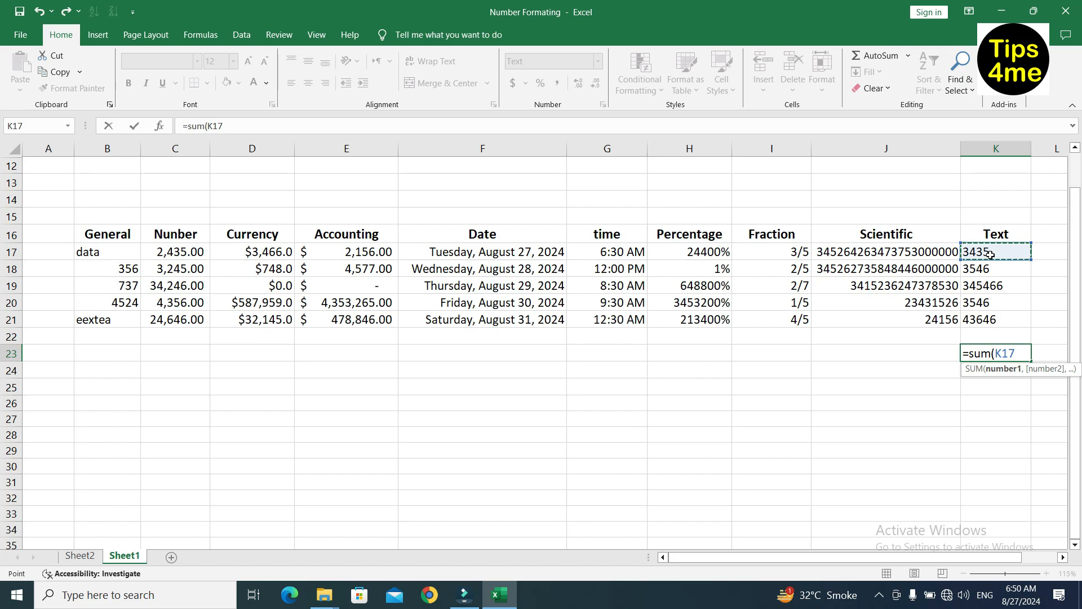
pyautogui.write('+')
pyautogui.click(992, 269)
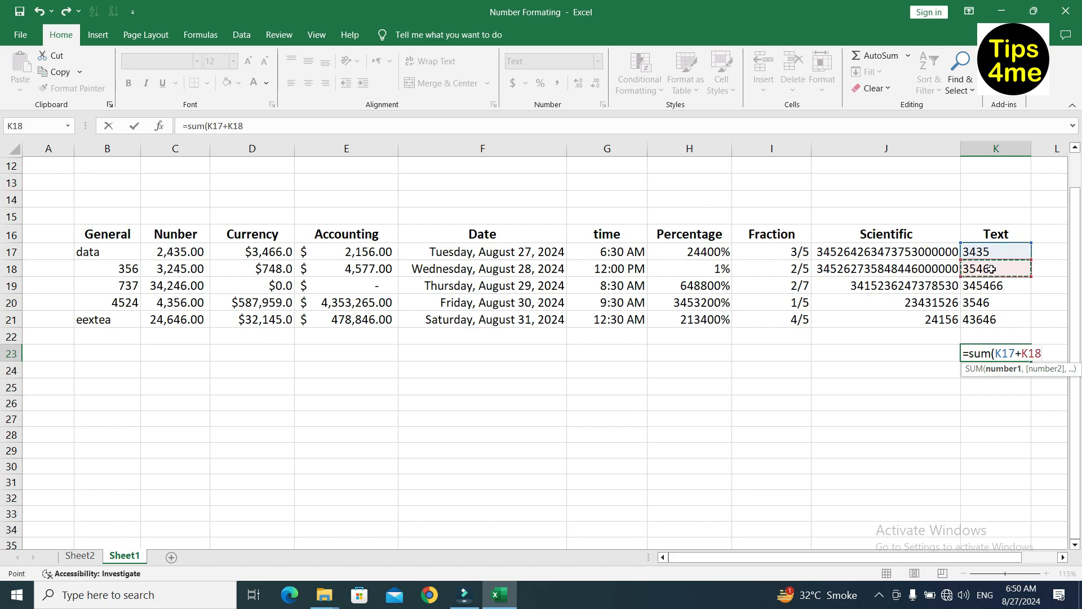
pyautogui.write('+')
pyautogui.click(996, 292)
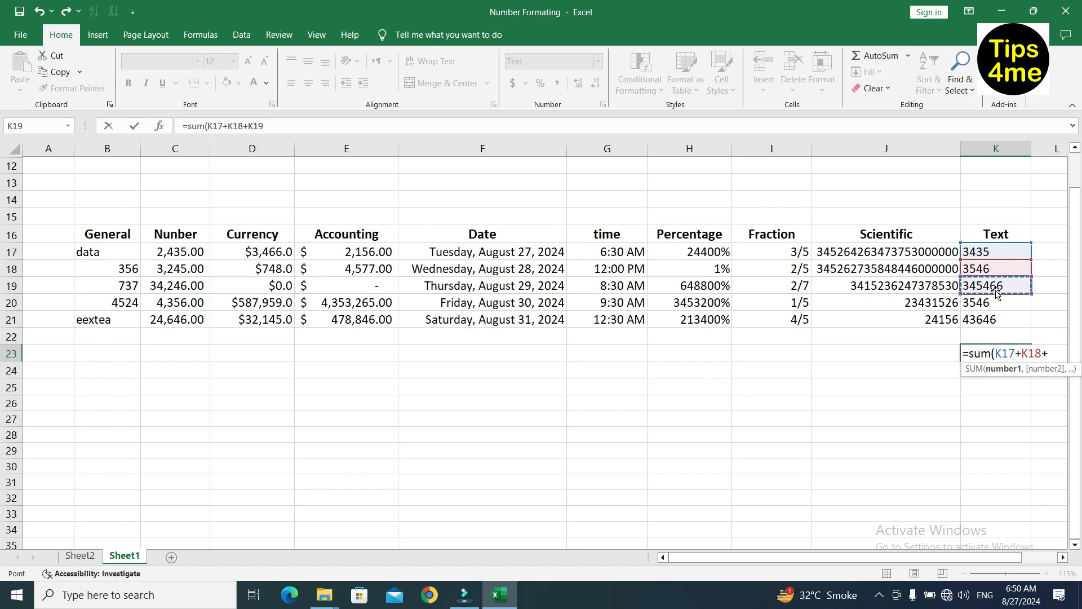
pyautogui.write(')')
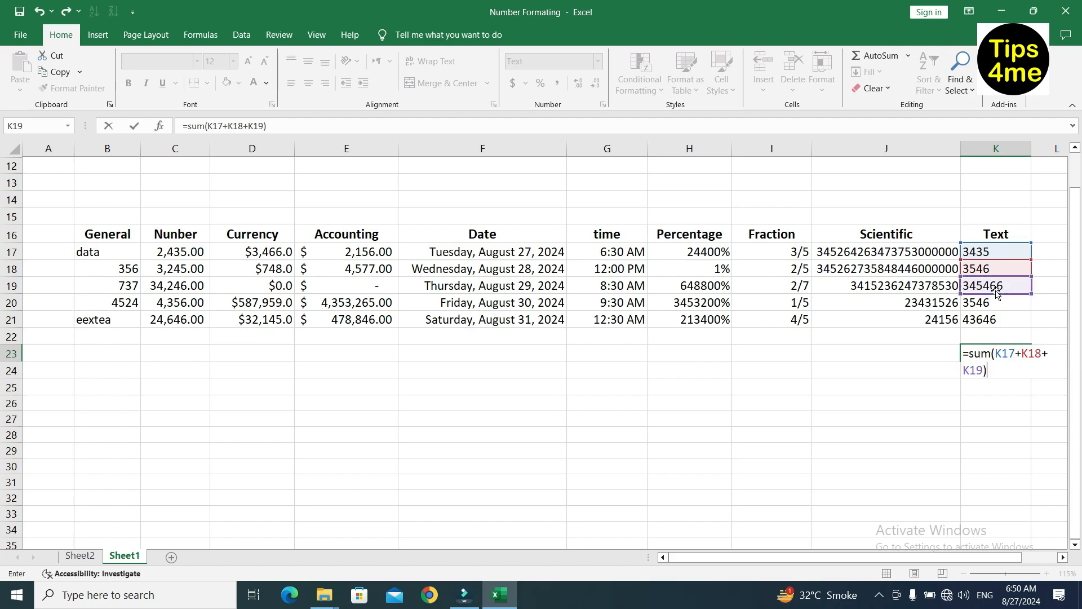
pyautogui.press('Return')
pyautogui.press('Up')
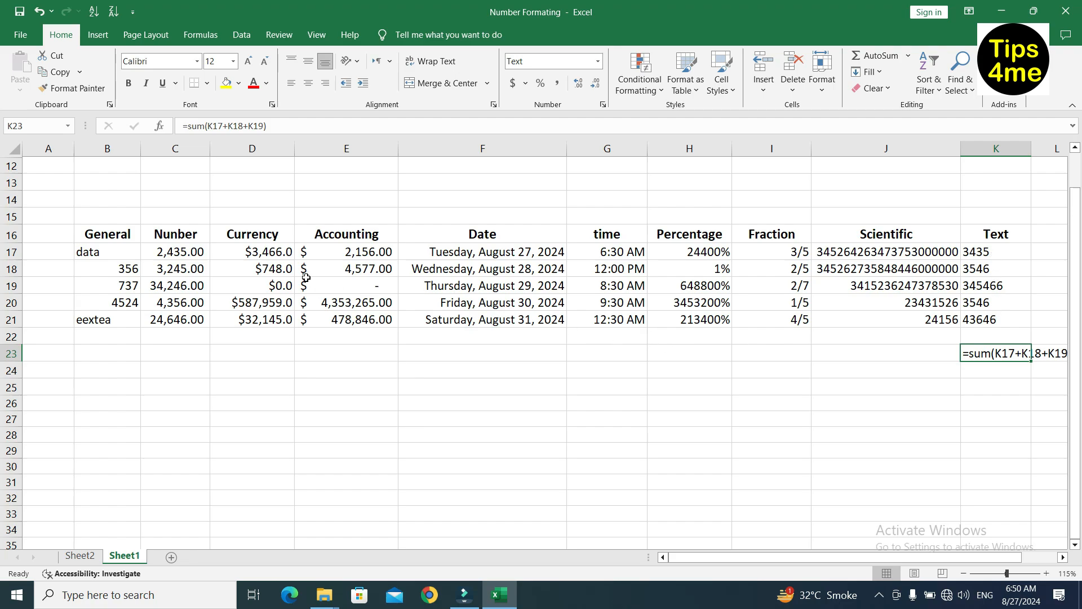
# - Enter =sum(C17+C18+C19) in C23 below the number-formatted values and compare it with the formula in K23
pyautogui.click(167, 354)
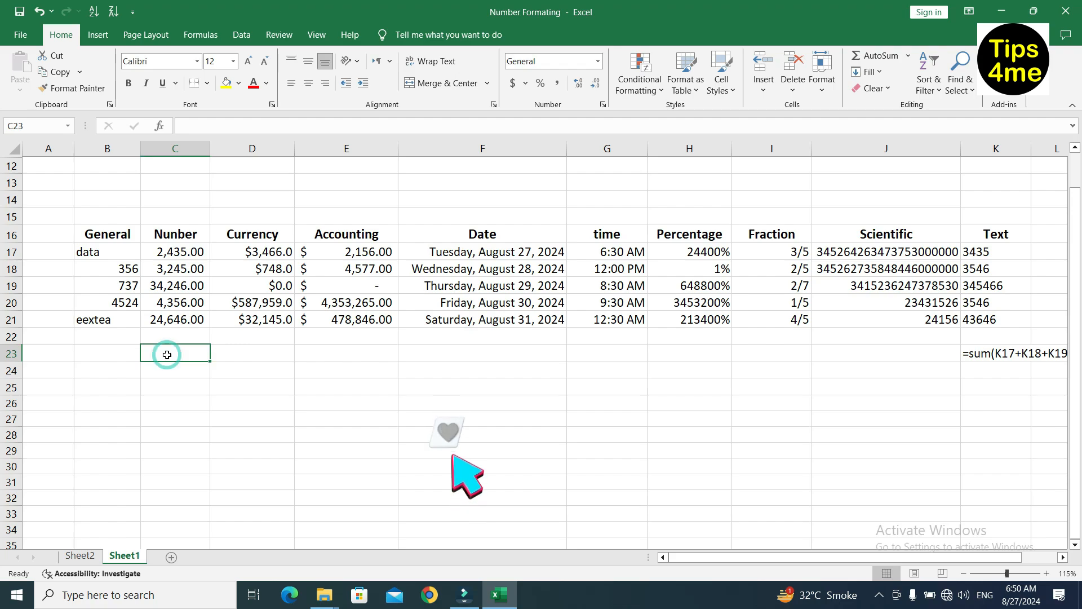
pyautogui.write('=sum(')
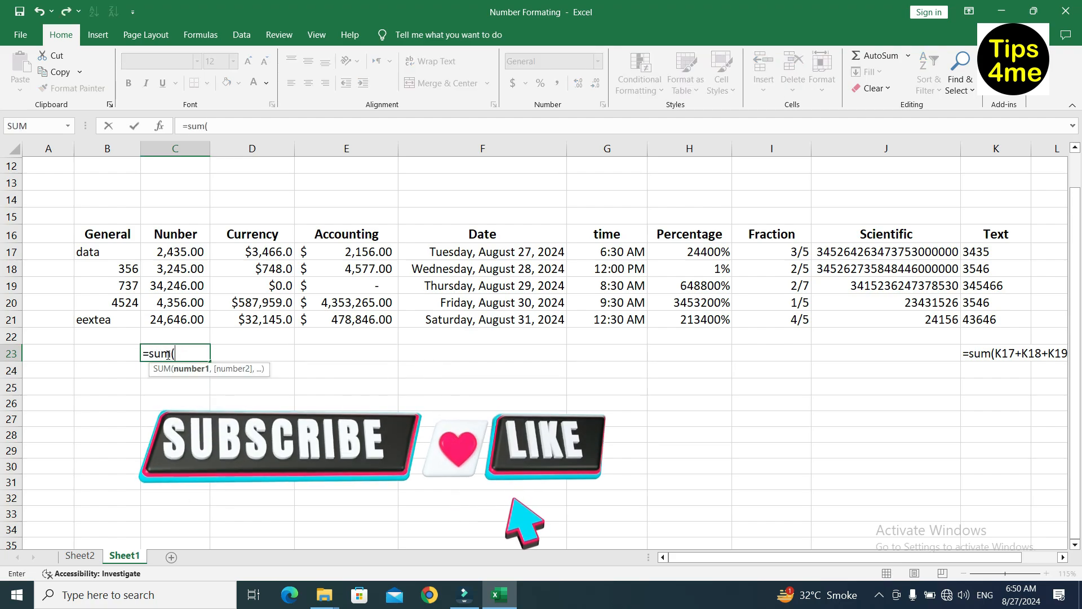
pyautogui.click(178, 252)
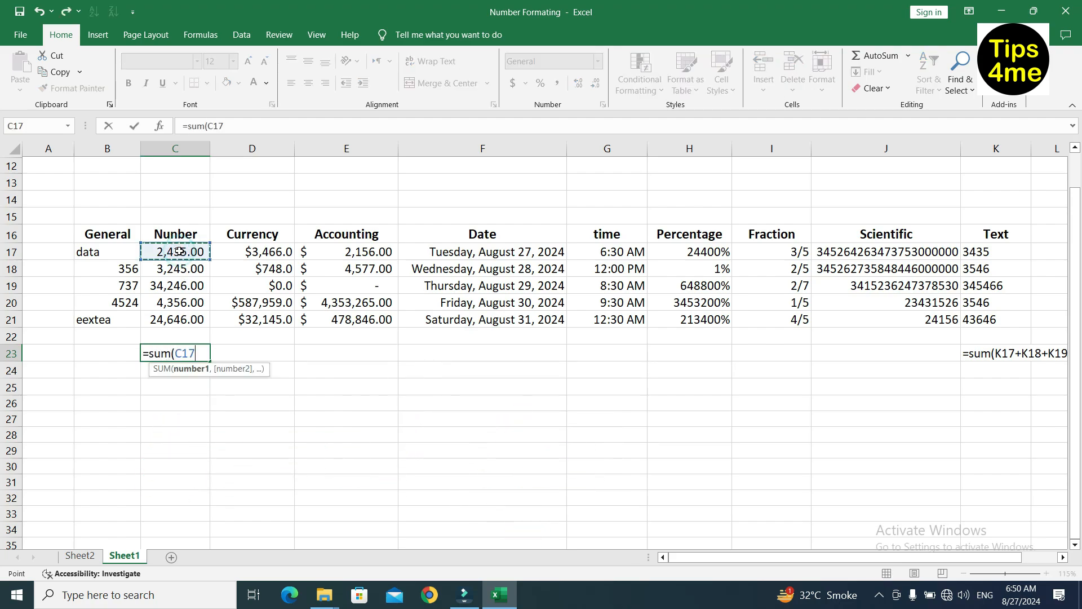
pyautogui.write('+')
pyautogui.click(180, 269)
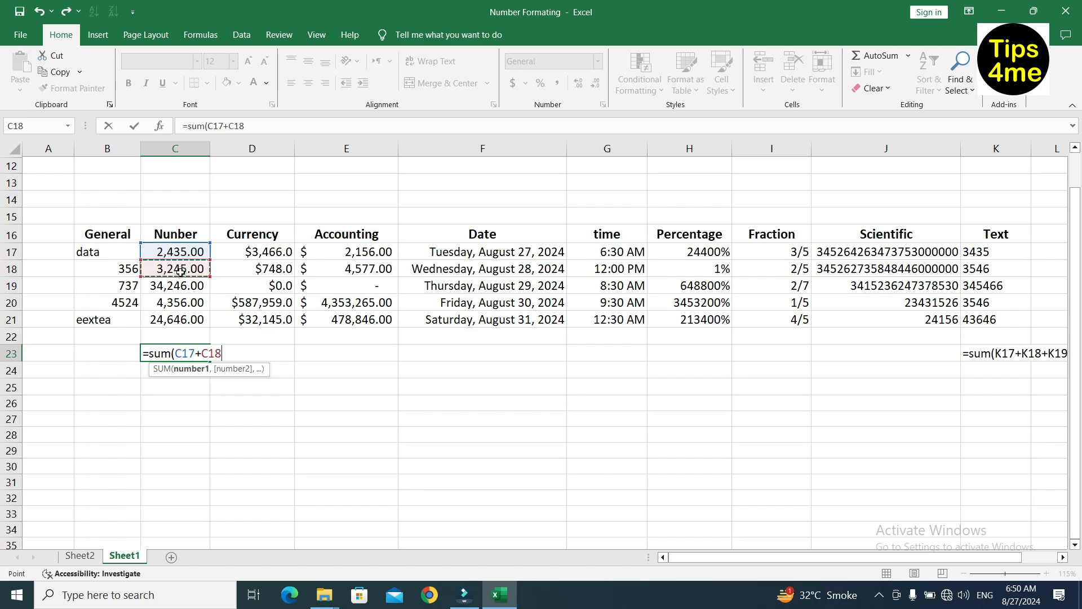
pyautogui.write('+')
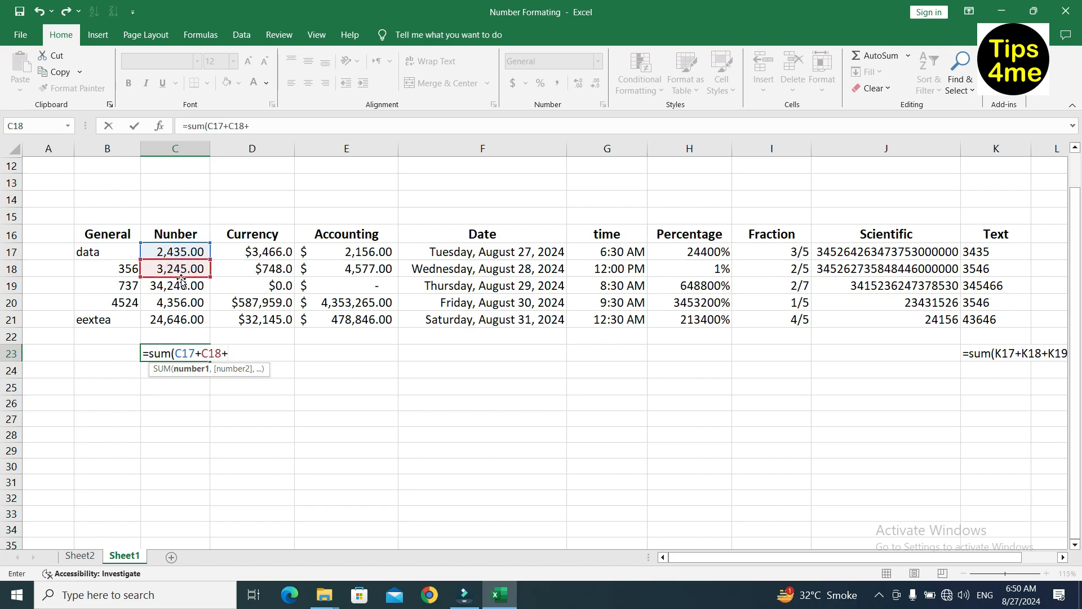
pyautogui.click(182, 286)
pyautogui.write(')')
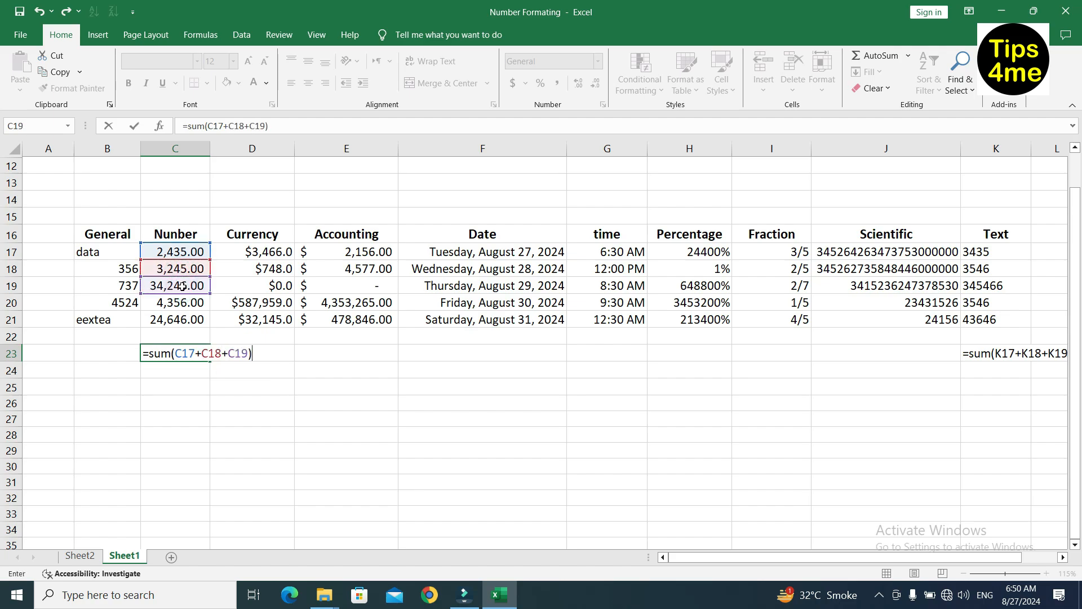
pyautogui.press('Return')
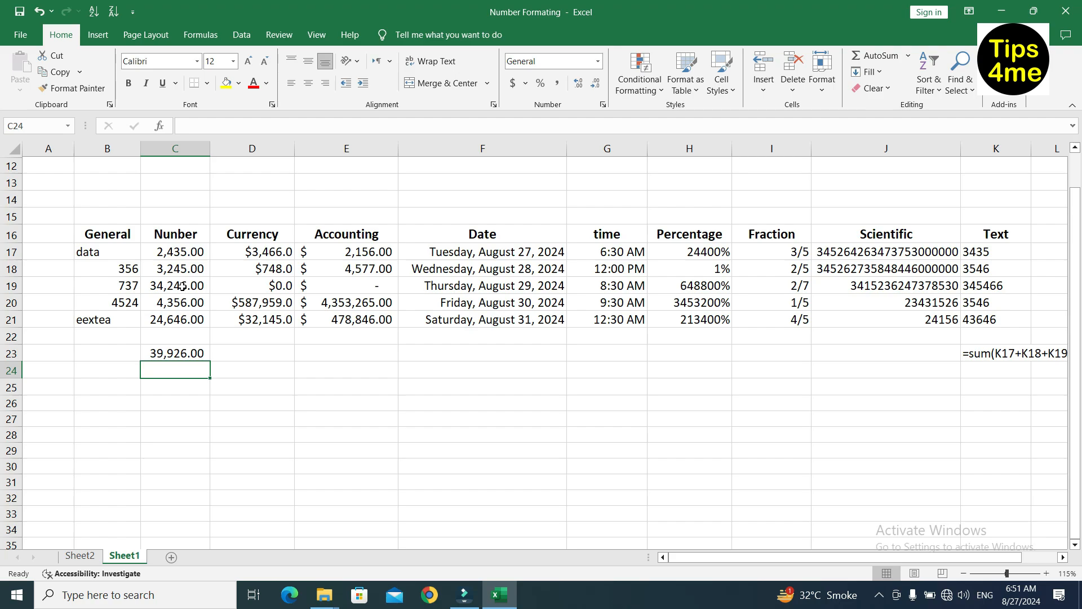
pyautogui.click(160, 353)
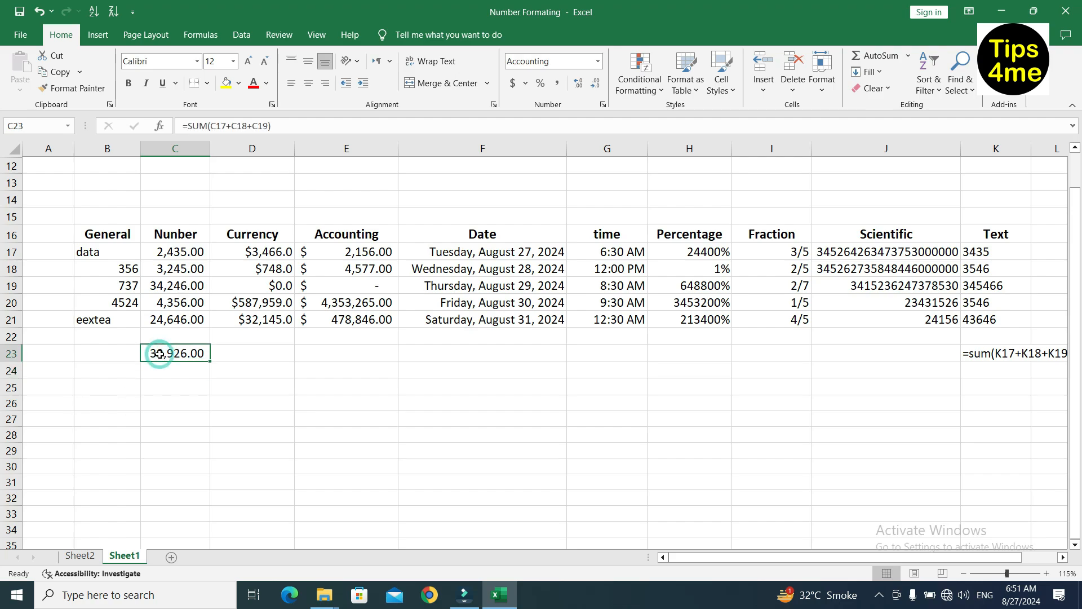
pyautogui.click(980, 356)
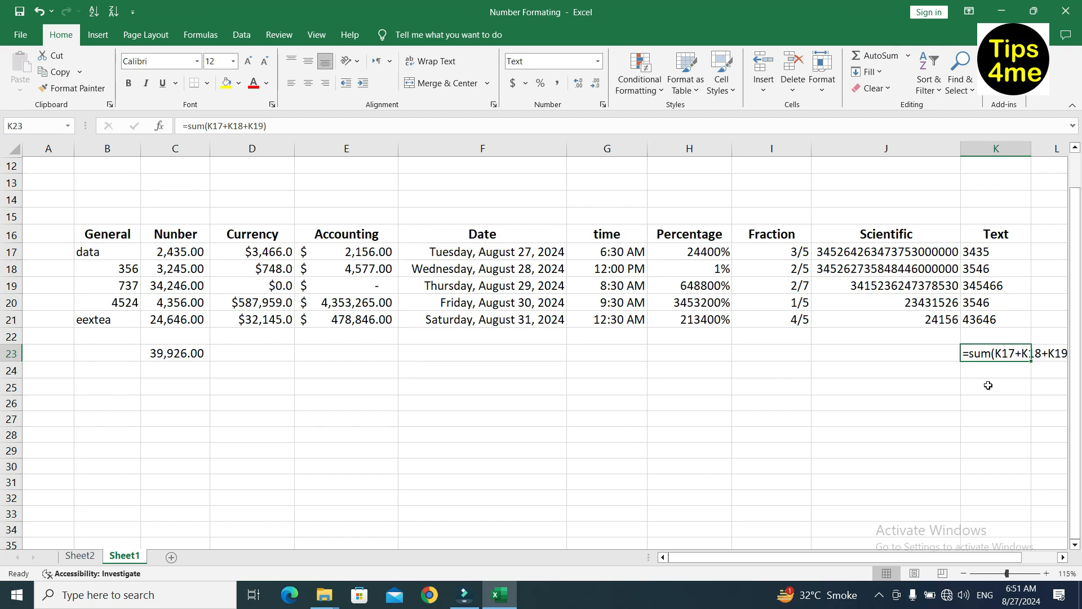
pyautogui.click(809, 383)
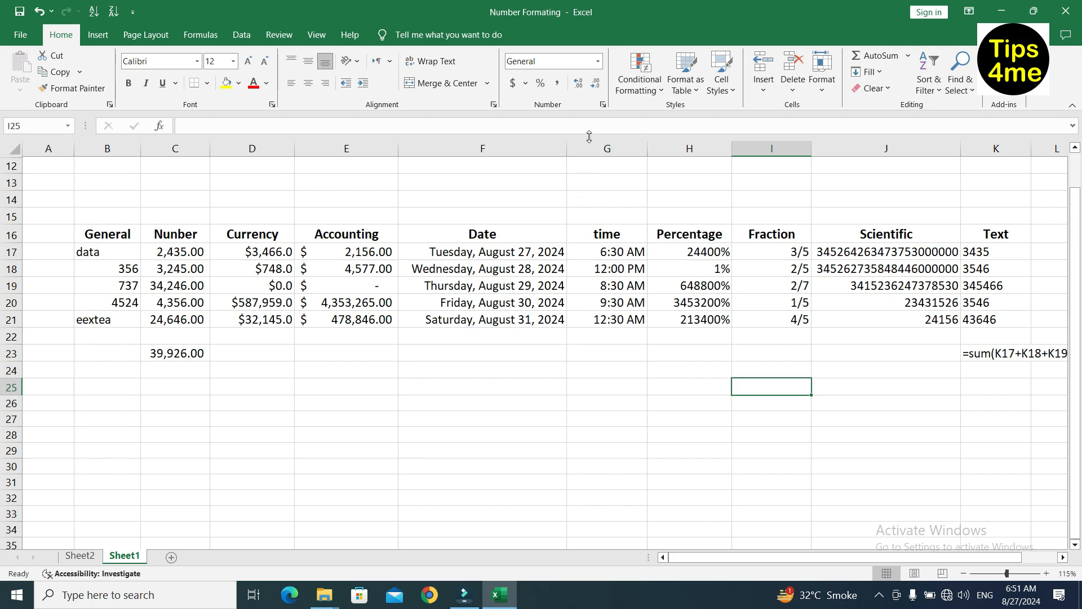
# - Preview the Special formats Social Security Number, Phone Number and ZIP Code + 4 on the value in J17
pyautogui.click(891, 255)
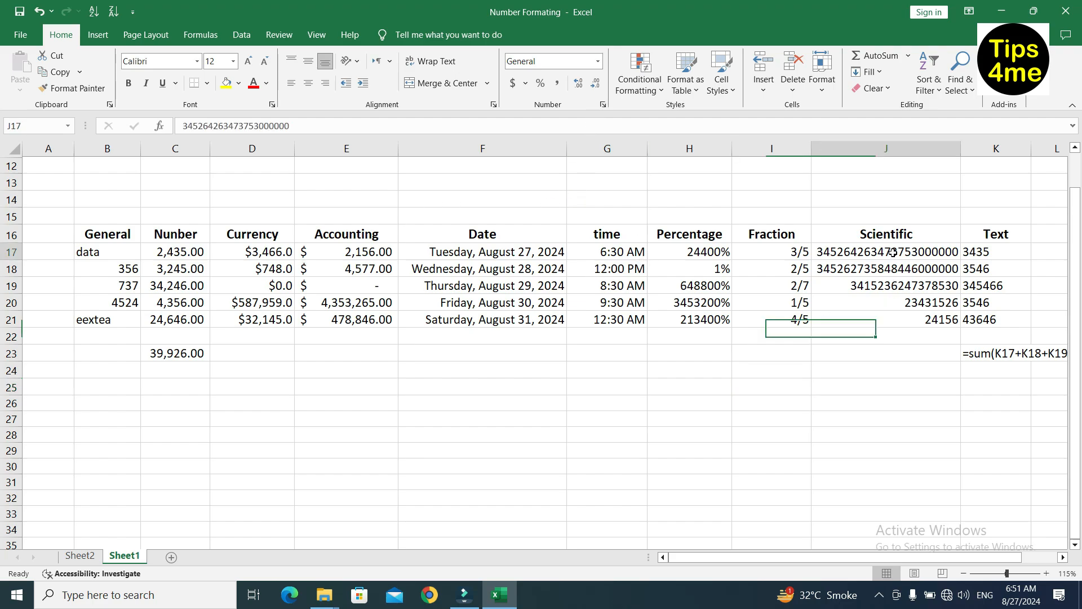
pyautogui.click(603, 106)
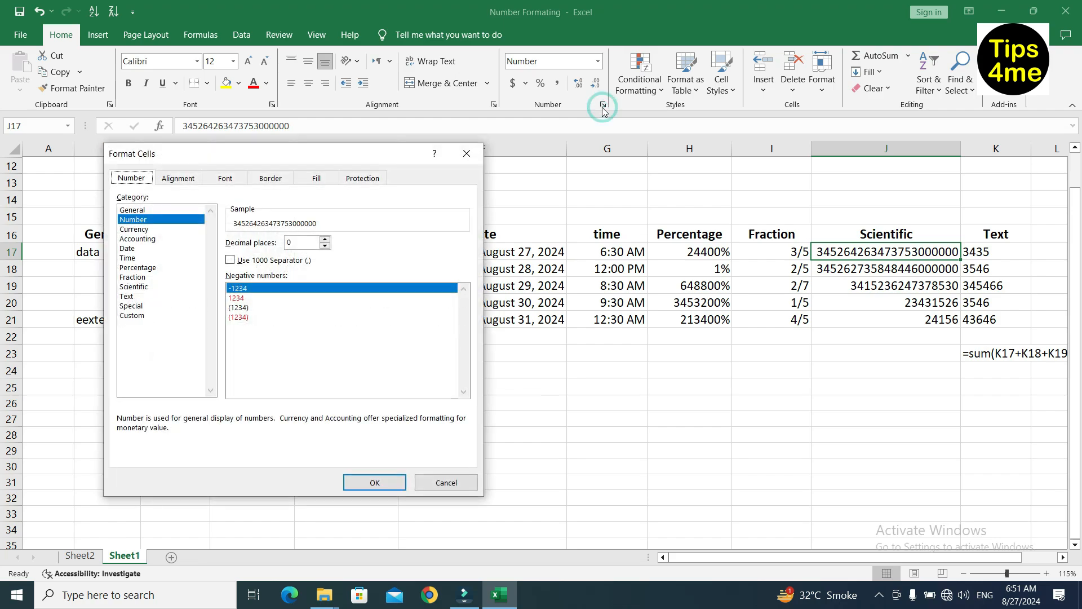
pyautogui.click(131, 306)
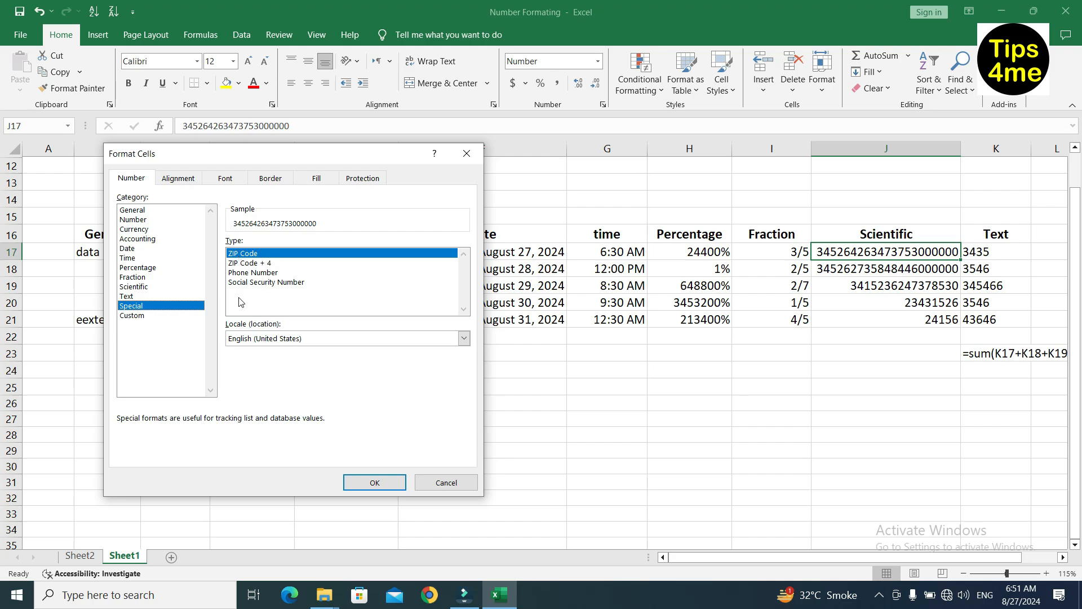
pyautogui.click(289, 284)
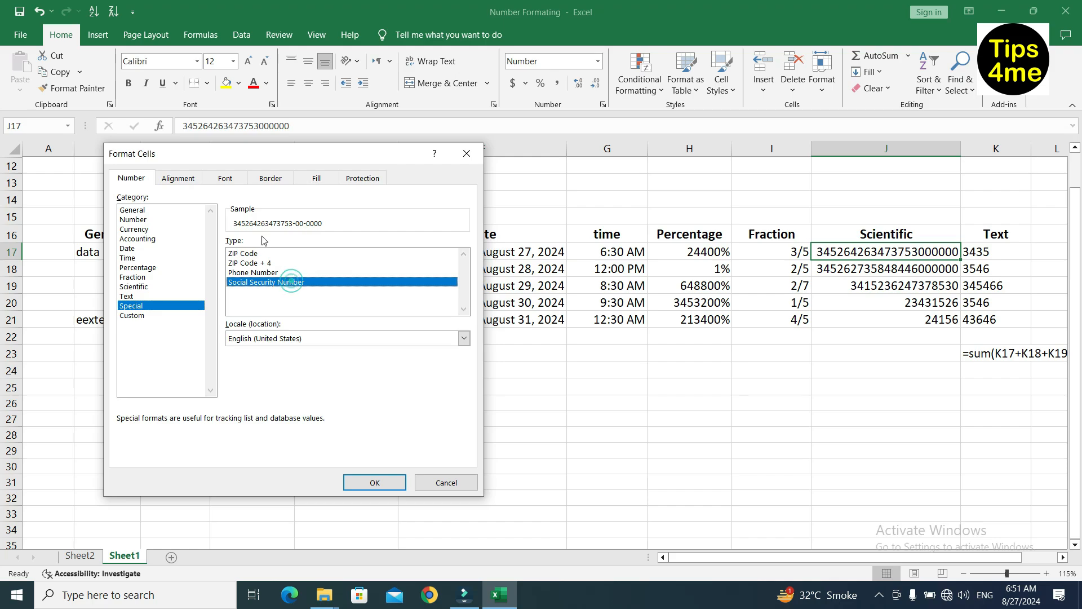
pyautogui.click(264, 273)
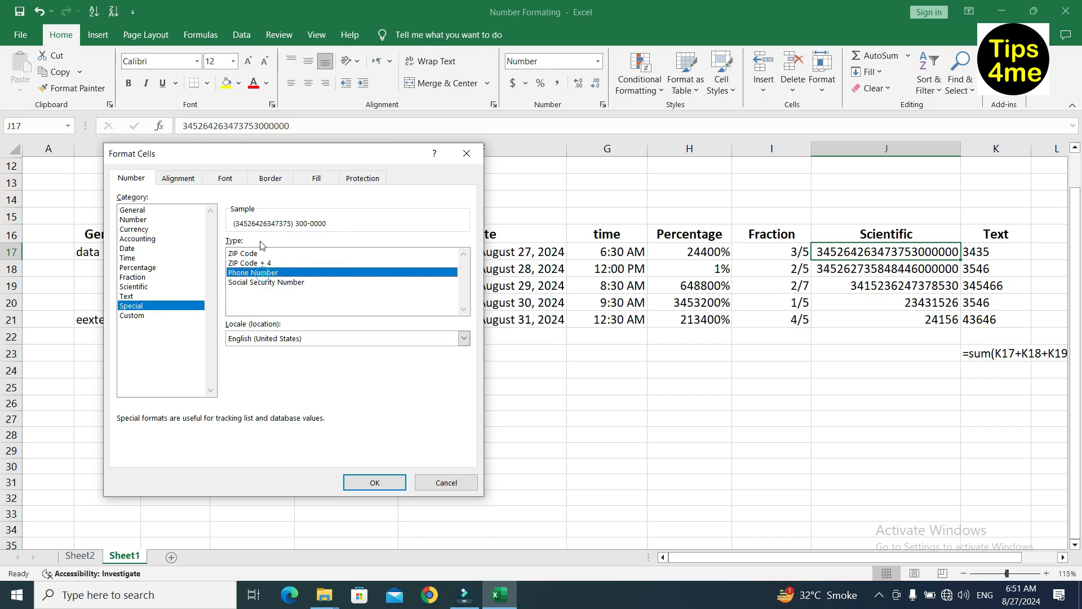
pyautogui.click(257, 264)
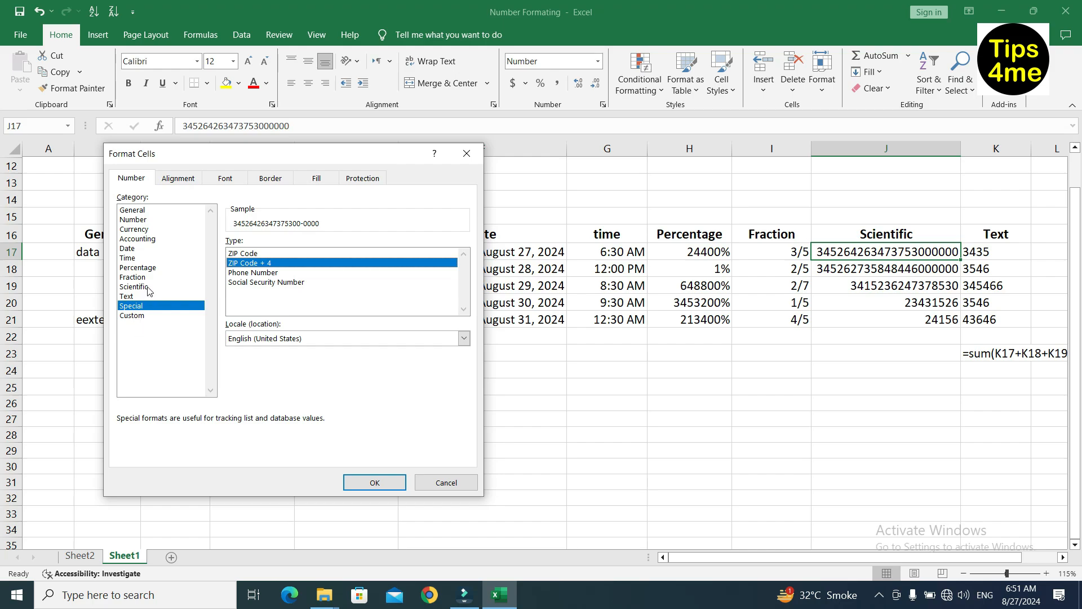
# - Examine the Custom format codes for J17 that correspond to Accounting, Currency and Fraction, and leave the cell format unapplied
pyautogui.click(137, 239)
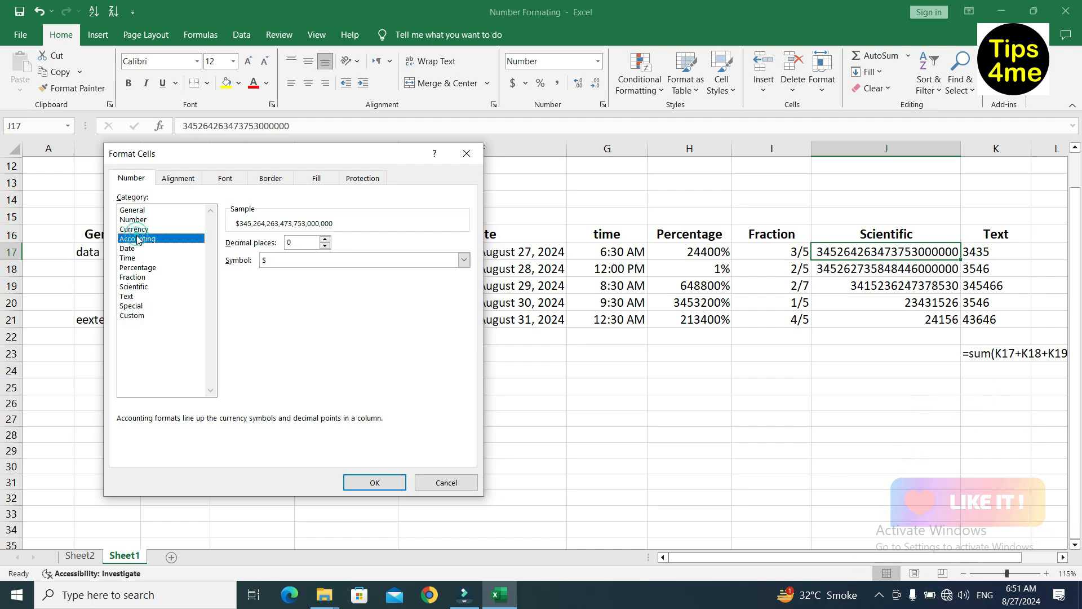
pyautogui.click(133, 316)
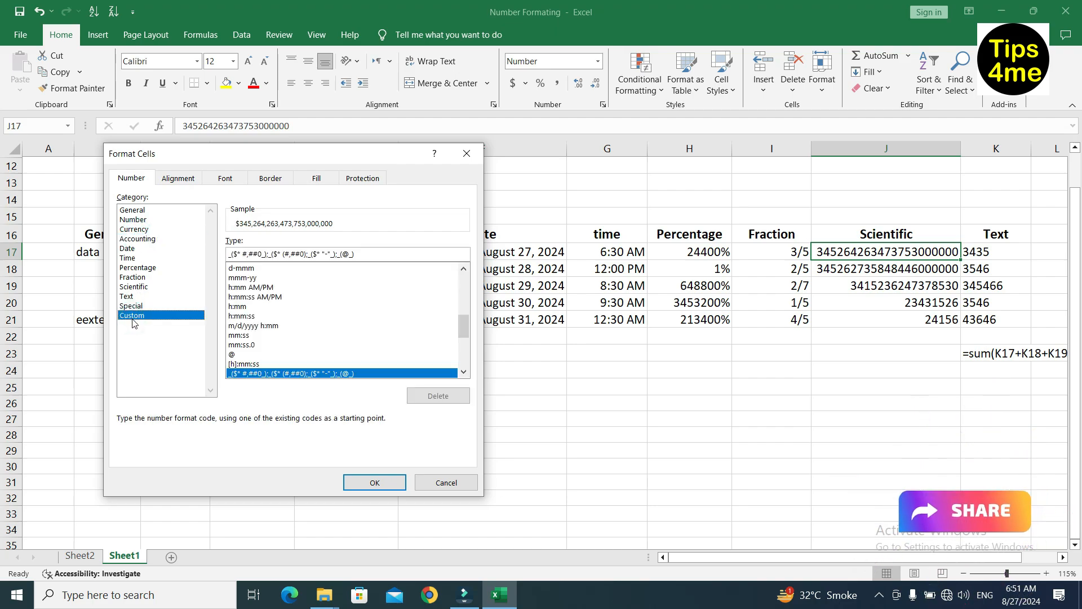
pyautogui.moveTo(461, 328); pyautogui.dragTo(465, 362)
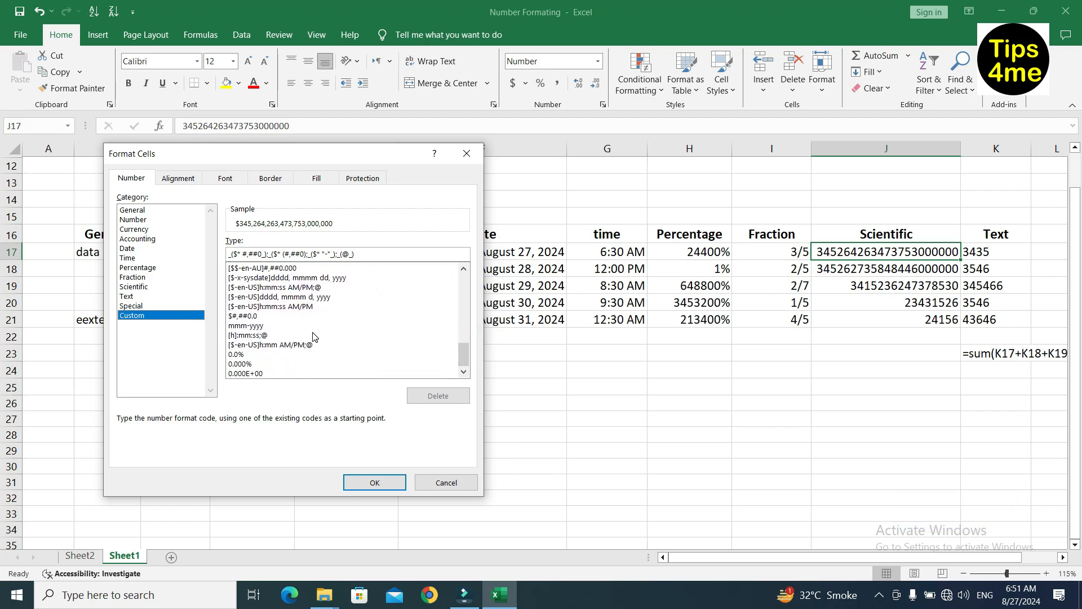
pyautogui.click(135, 230)
pyautogui.click(134, 316)
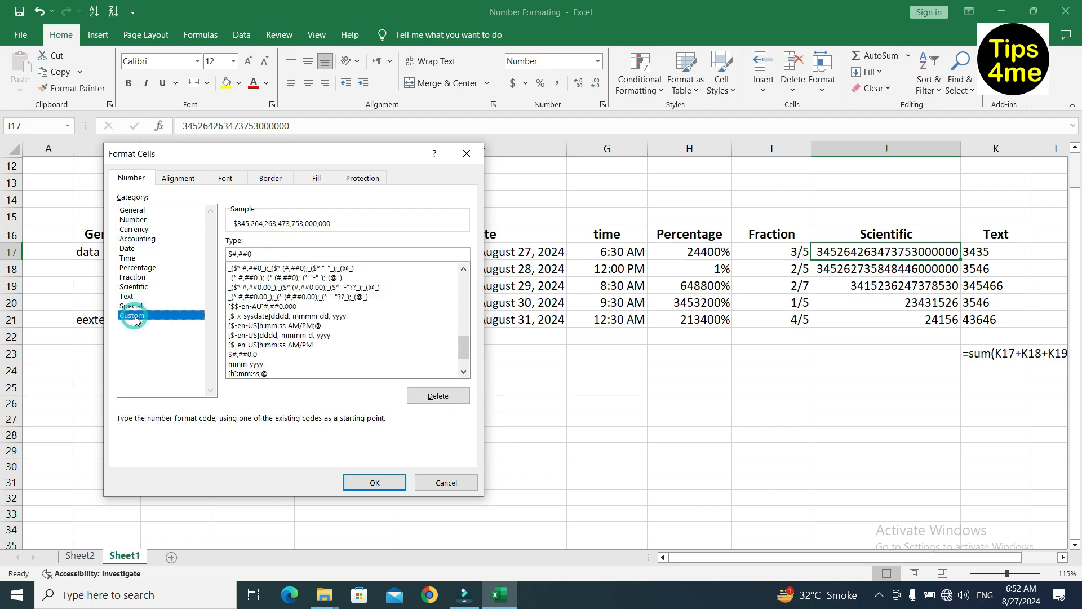
pyautogui.moveTo(464, 349); pyautogui.dragTo(470, 322)
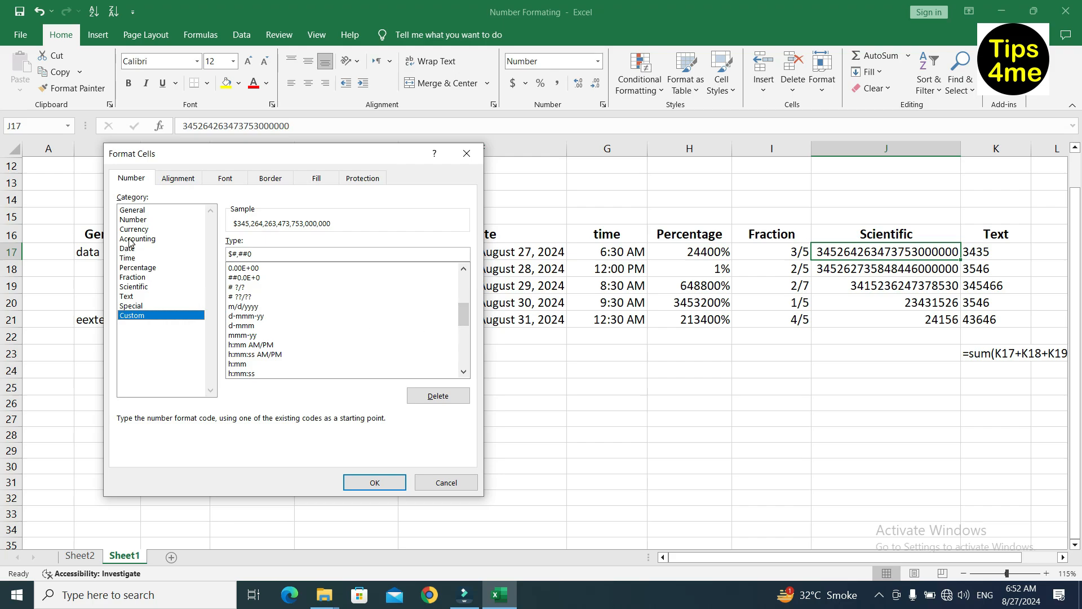
pyautogui.click(130, 276)
pyautogui.click(128, 316)
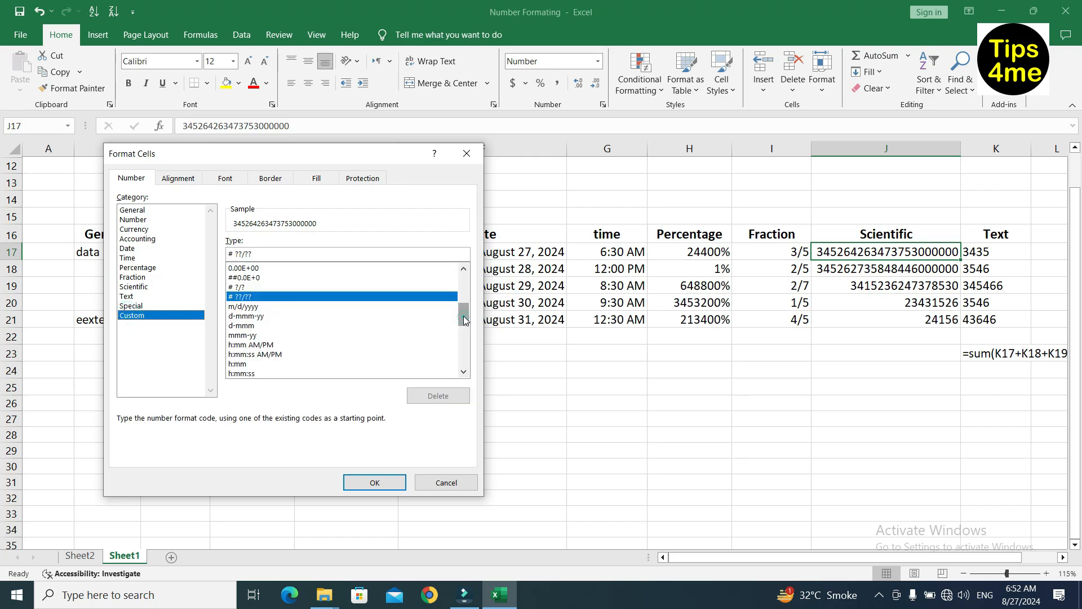
pyautogui.moveTo(464, 320); pyautogui.dragTo(471, 361)
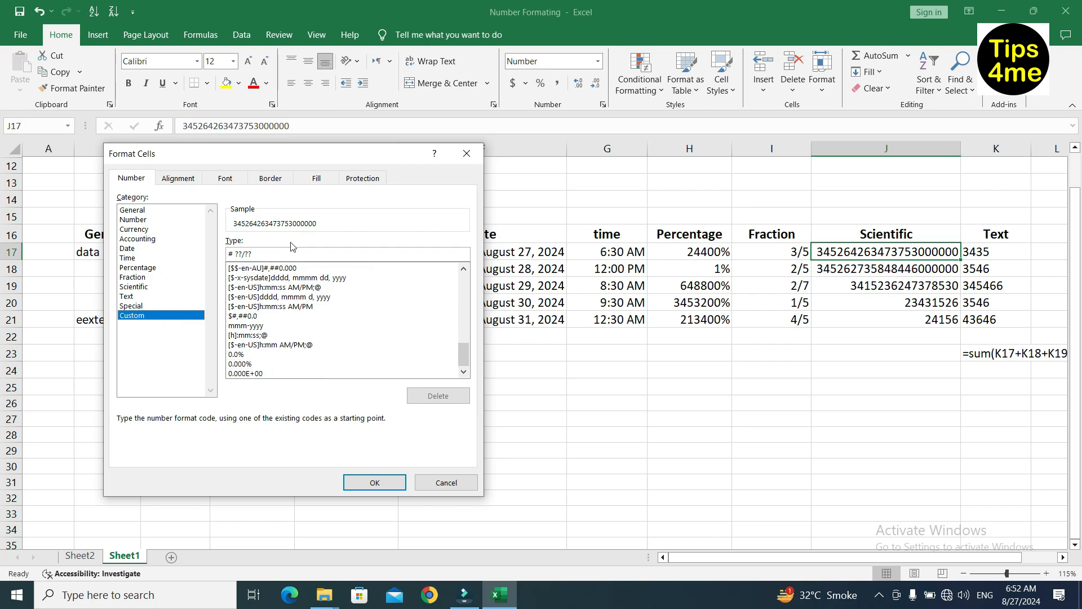
pyautogui.click(467, 154)
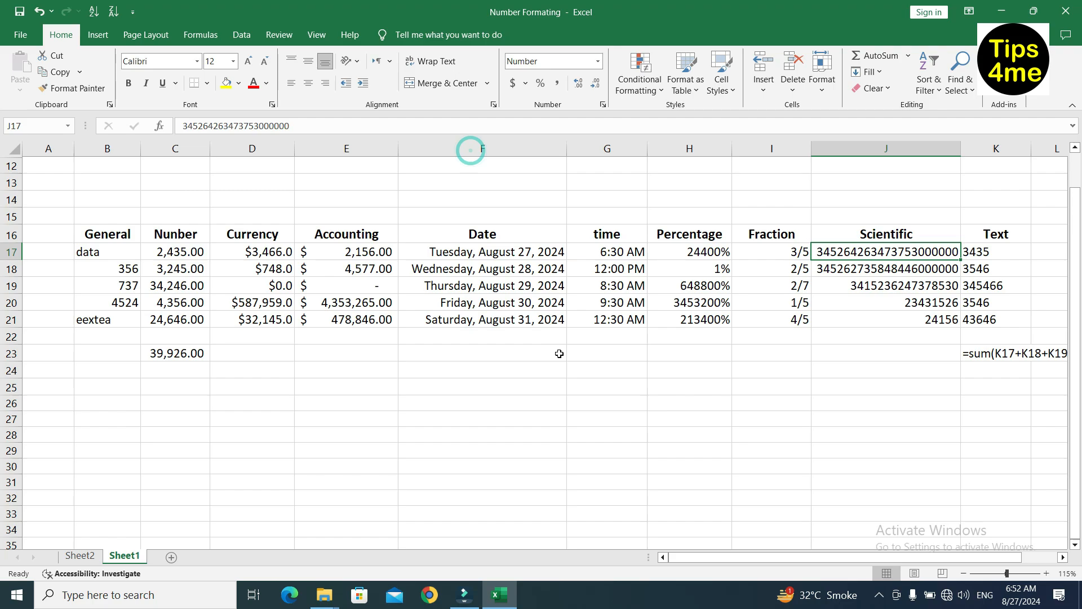